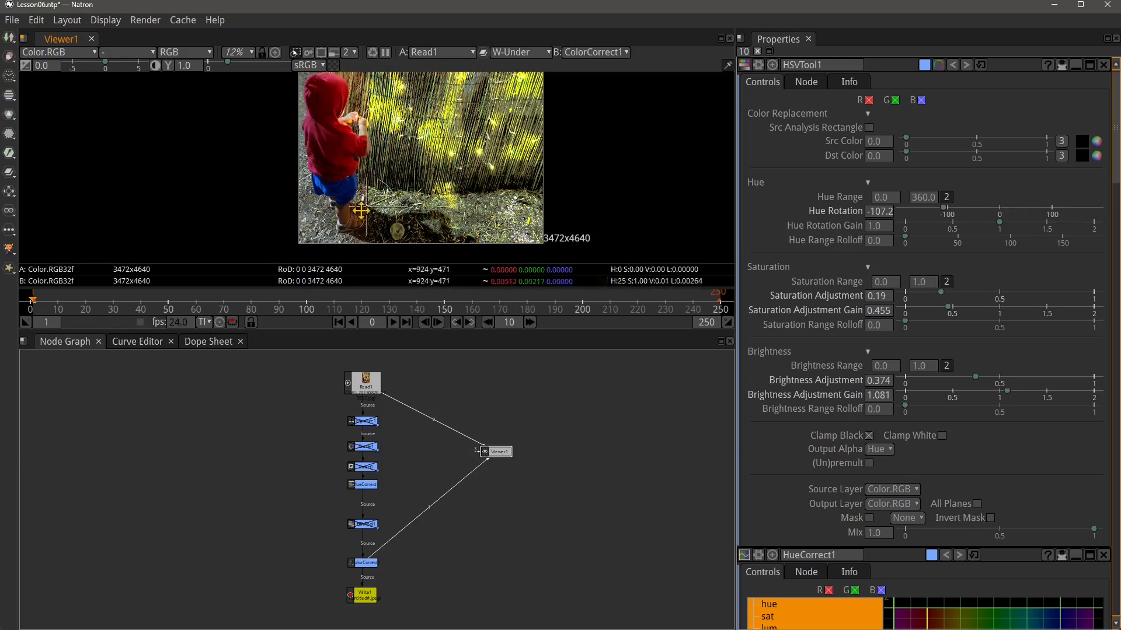
Toggle the Grade1 and Invert1 nodes on and off in the node graph to compare their effect on the photo.
scroll(394, 488, up, 5)
scroll(394, 488, down, 4)
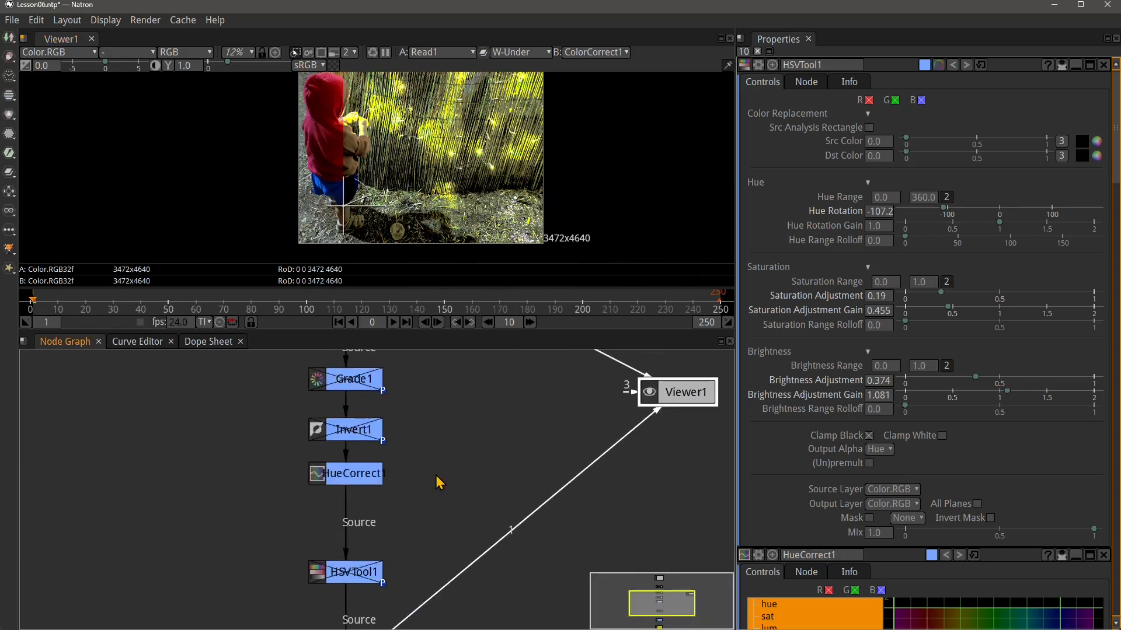
click(390, 392)
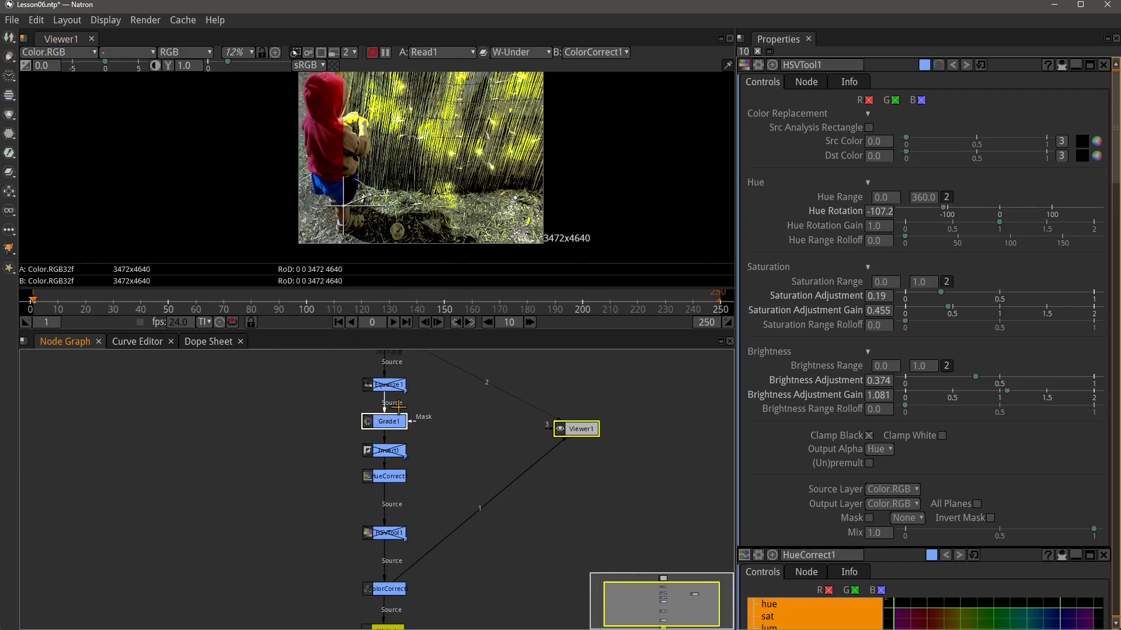
click(388, 452)
key(d)
Enable the Equalize1 node and leave the HSVTool1, HueCorrect1 and ColorCorrect1 nodes disabled.
click(389, 386)
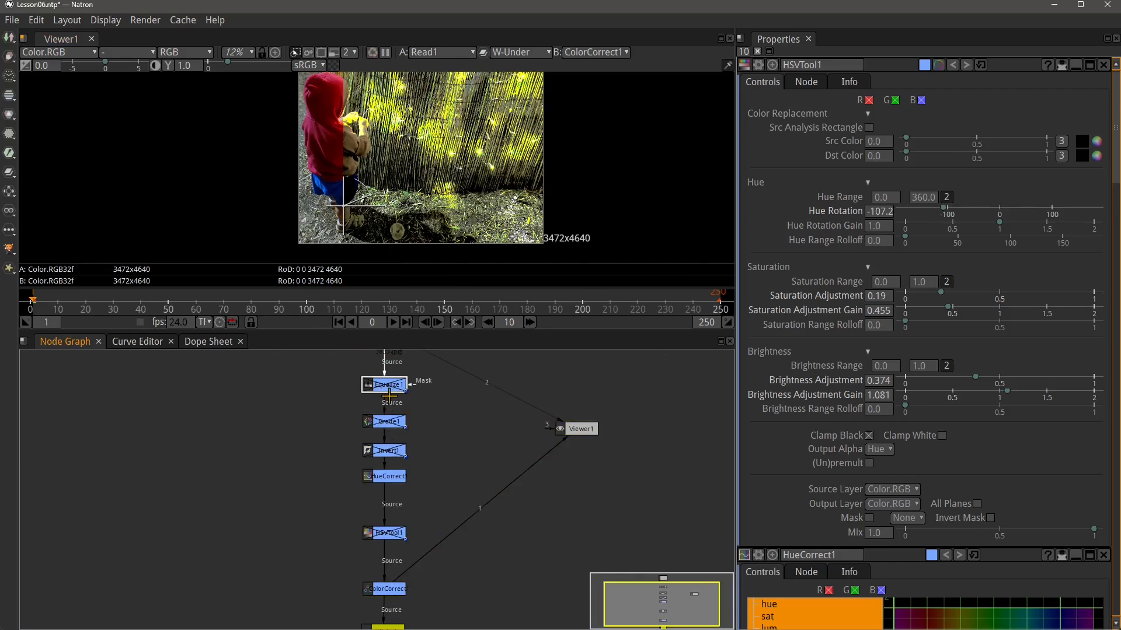
key(d)
click(390, 534)
key(d)
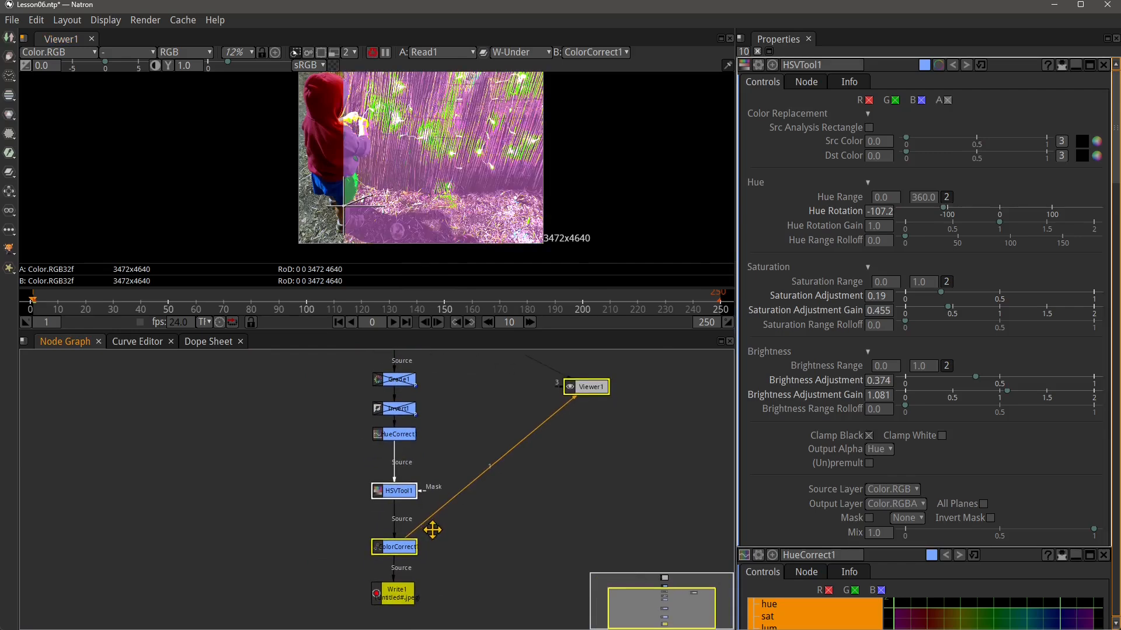
click(401, 437)
key(d)
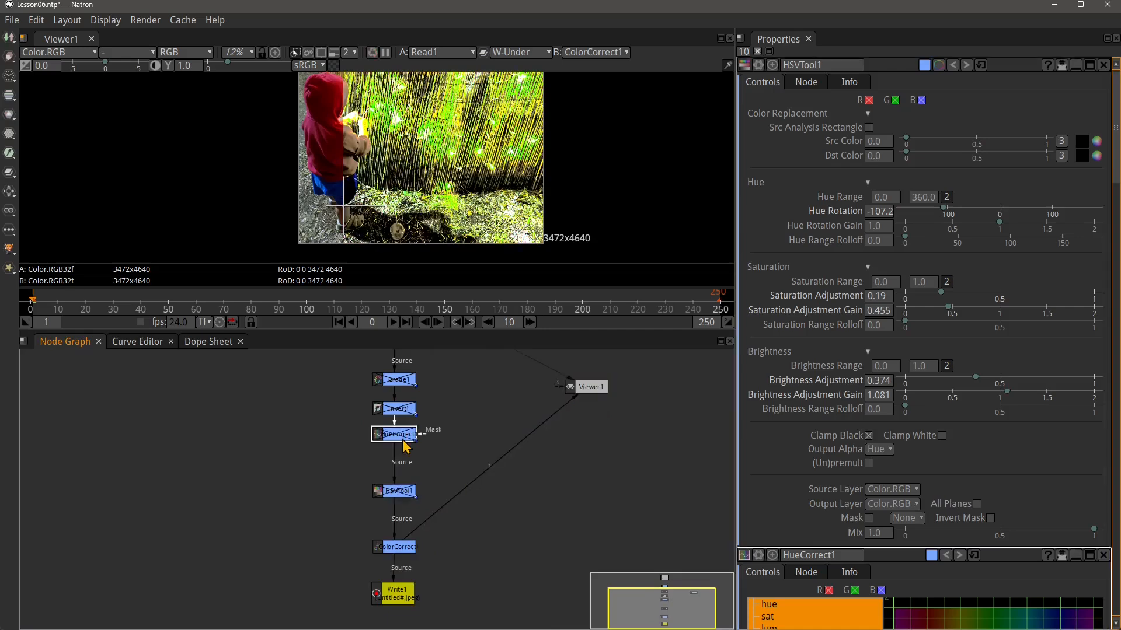
click(395, 545)
key(d)
Move the viewer's comparison wipe to the child's feet to compare the original photo with the processed one.
drag(418, 408, 426, 498)
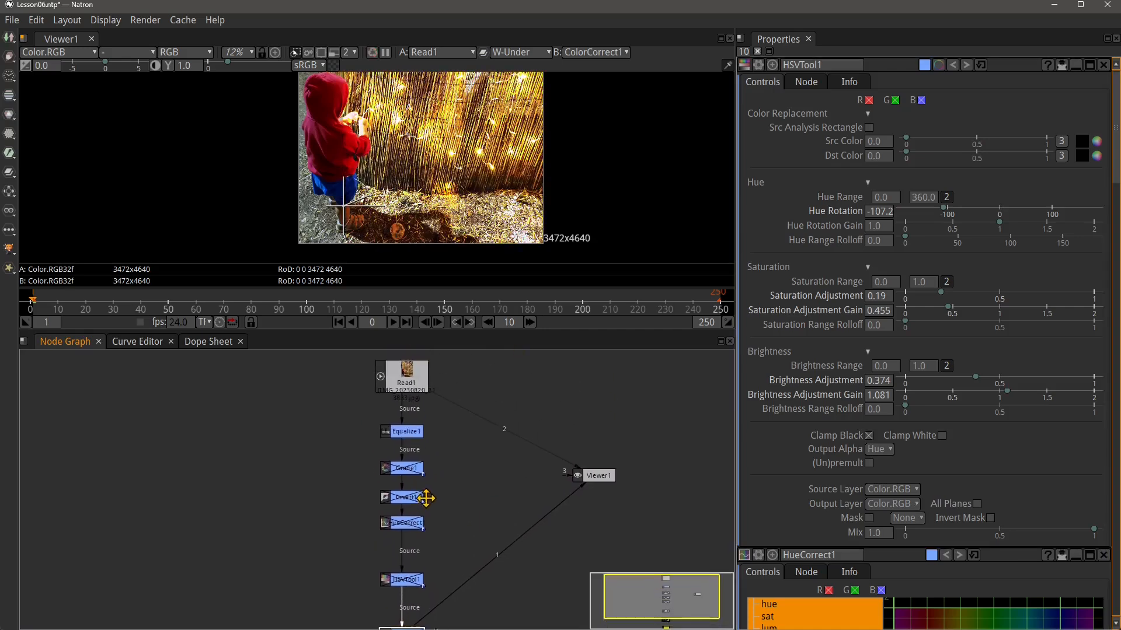
drag(482, 414, 477, 473)
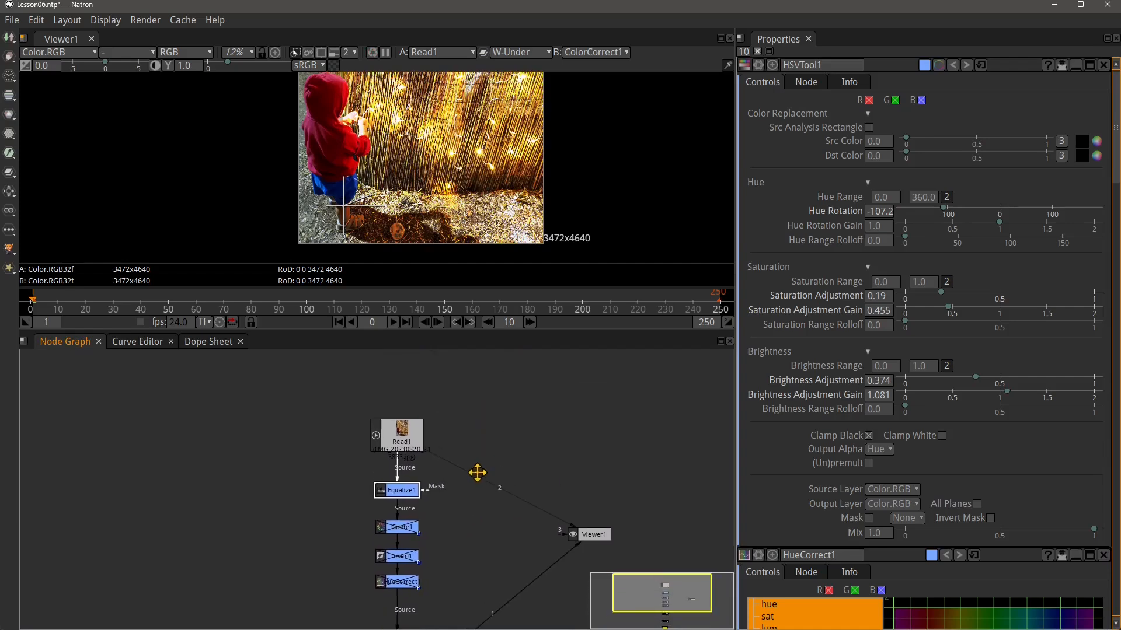
scroll(370, 242, down, 2)
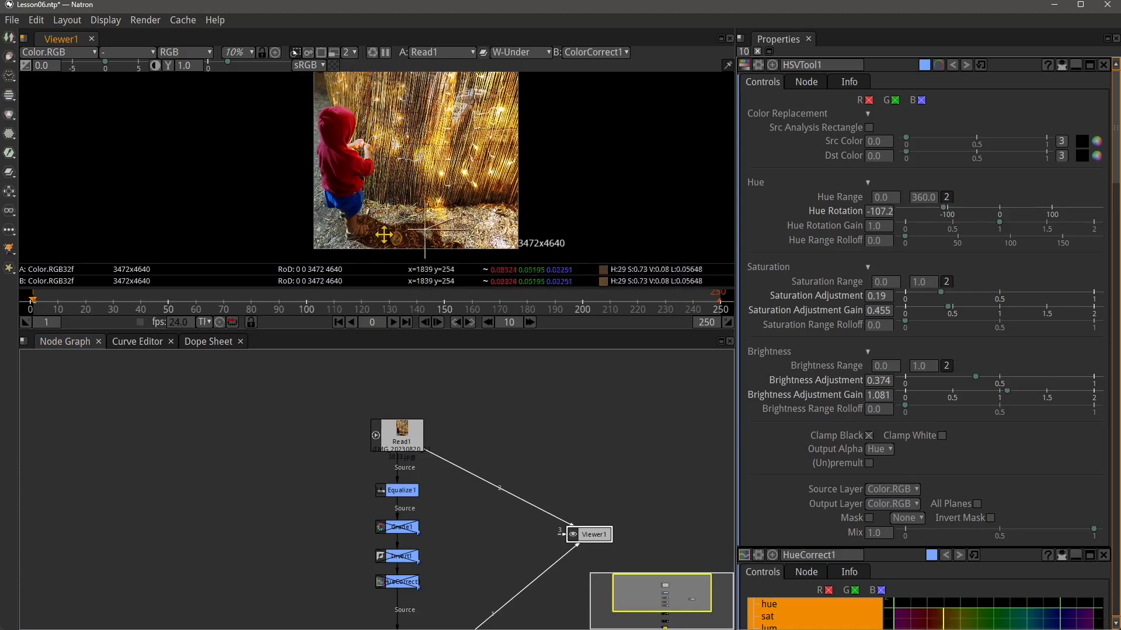
drag(300, 234, 348, 226)
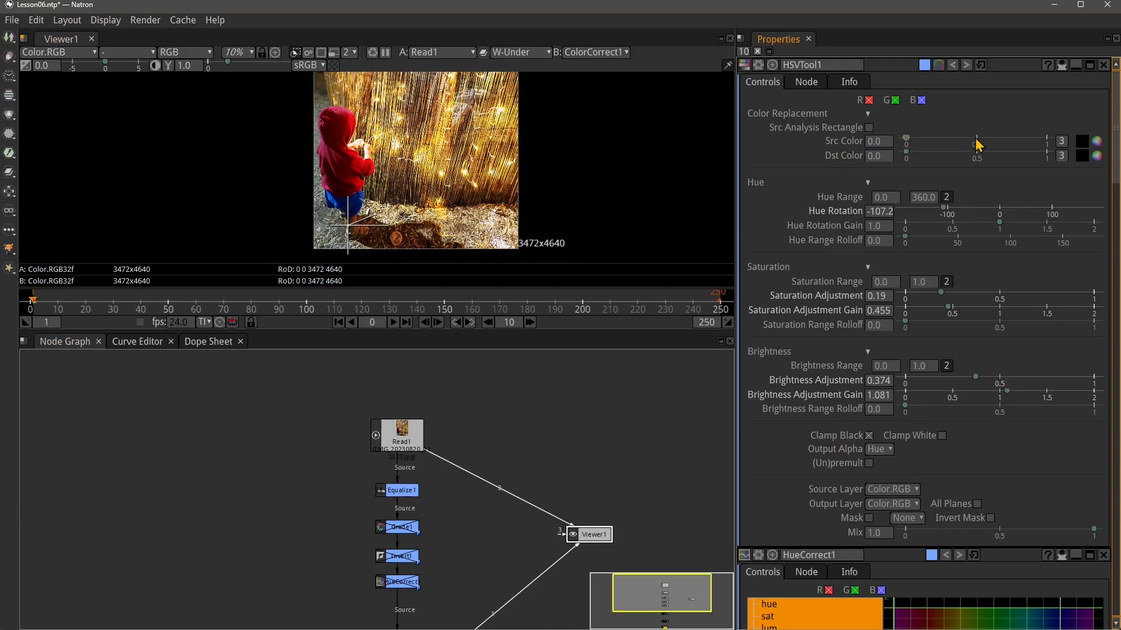
Open the Equalize1 node's settings and adjust its Min Value.
double_click(406, 491)
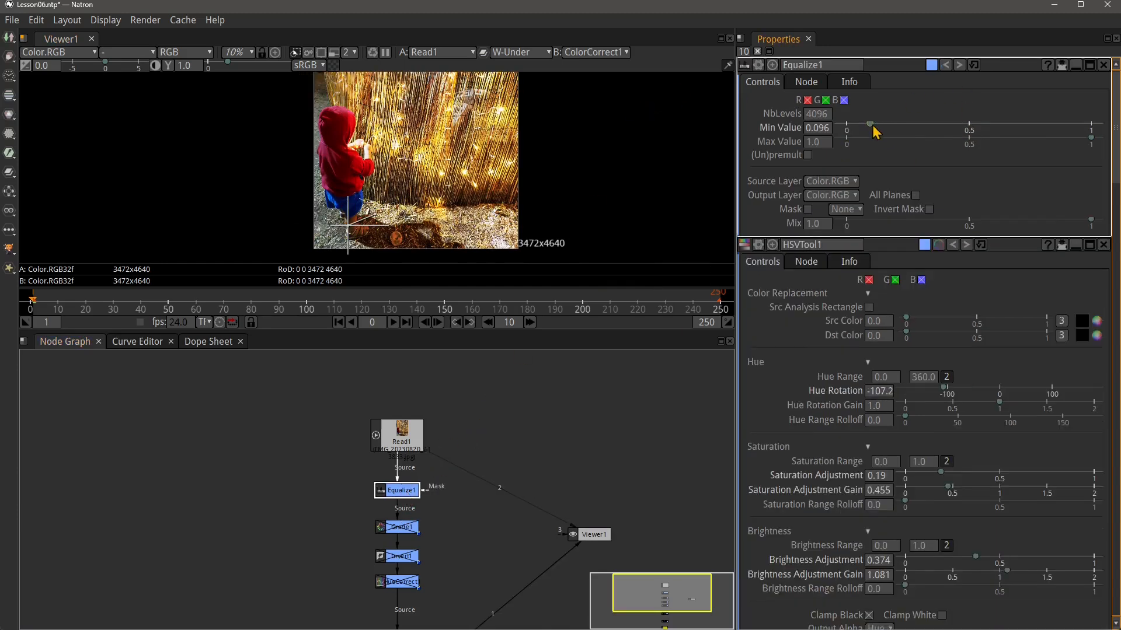
mouse_move(879, 125)
mouse_down()
mouse_move(902, 125)
mouse_move(872, 128)
mouse_move(882, 131)
mouse_up()
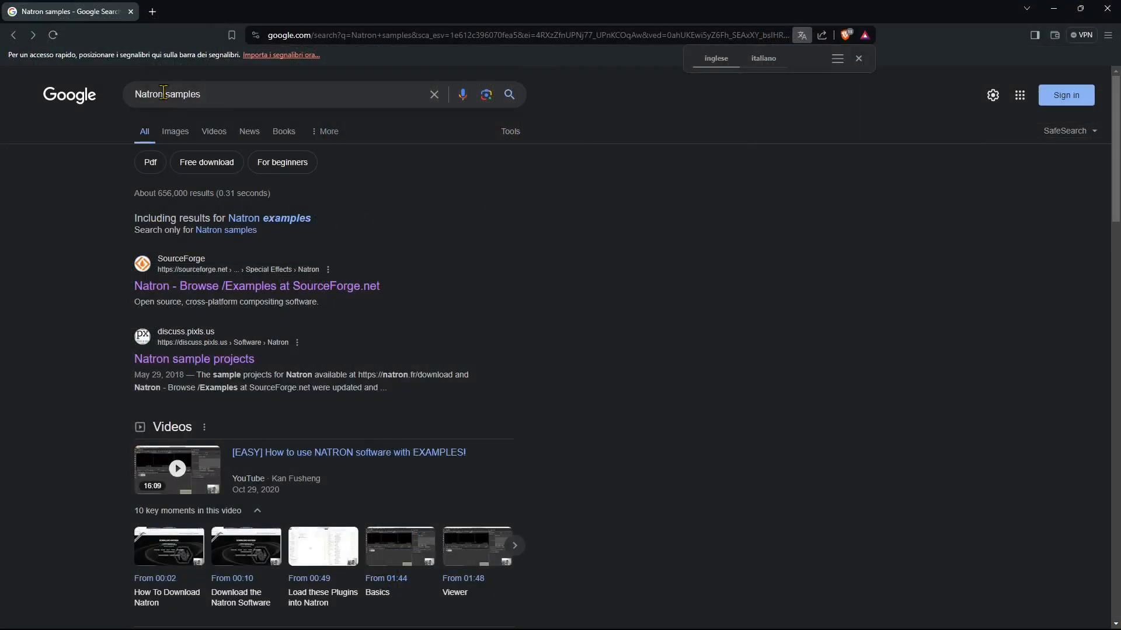
In the web browser, open the SourceForge Natron Examples search result in a new tab and look over its downloadable archives.
drag(165, 93, 202, 94)
click(102, 242)
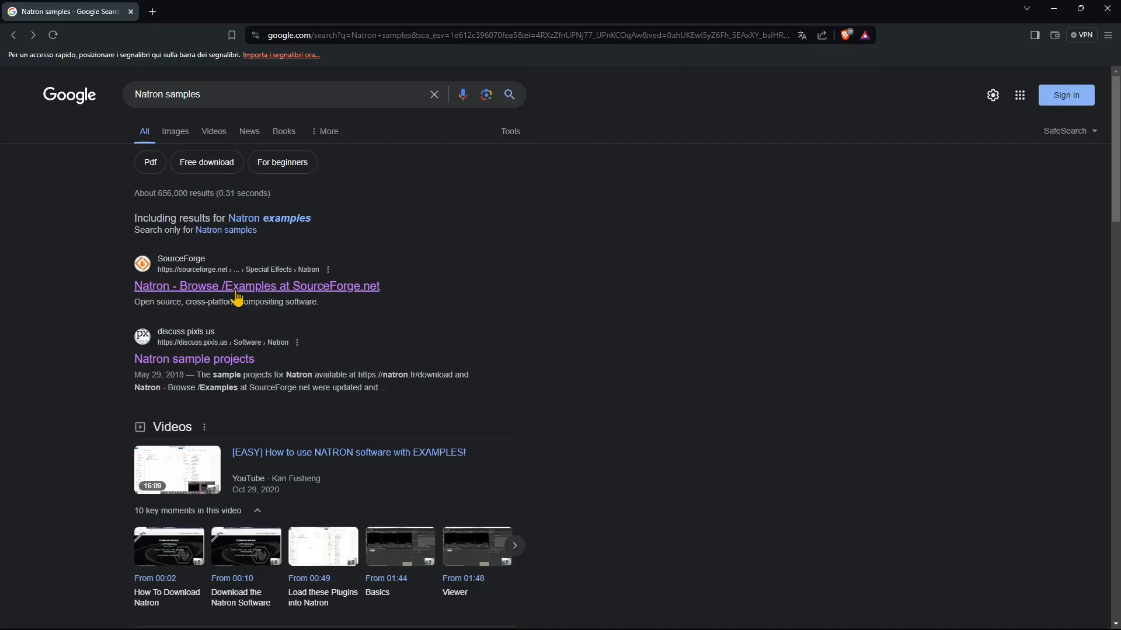
right_click(272, 288)
click(298, 294)
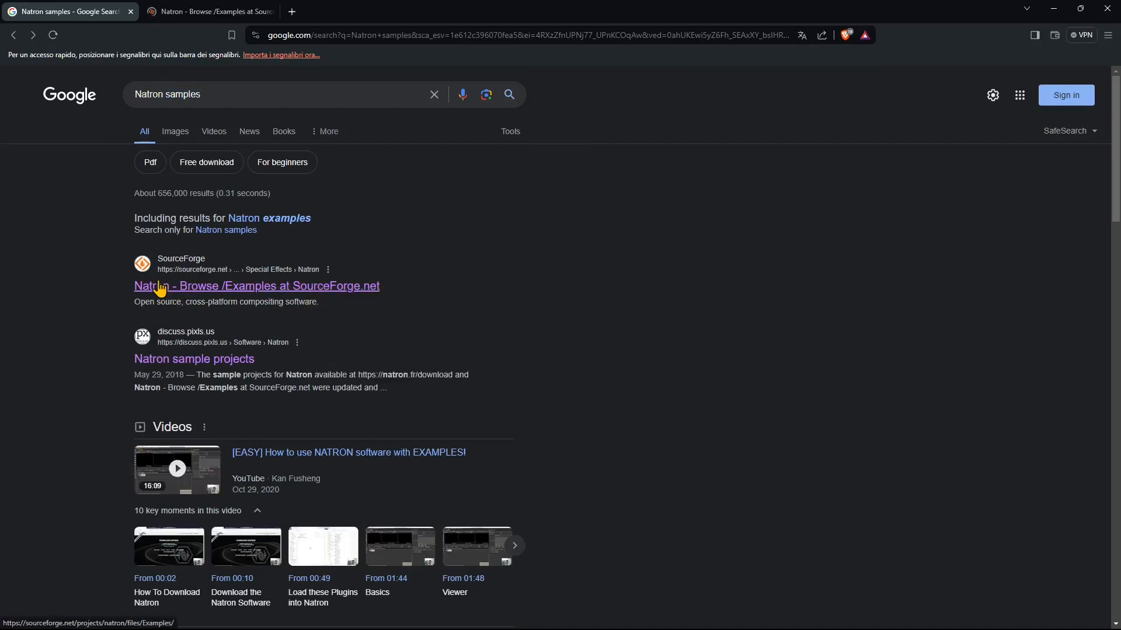
click(198, 12)
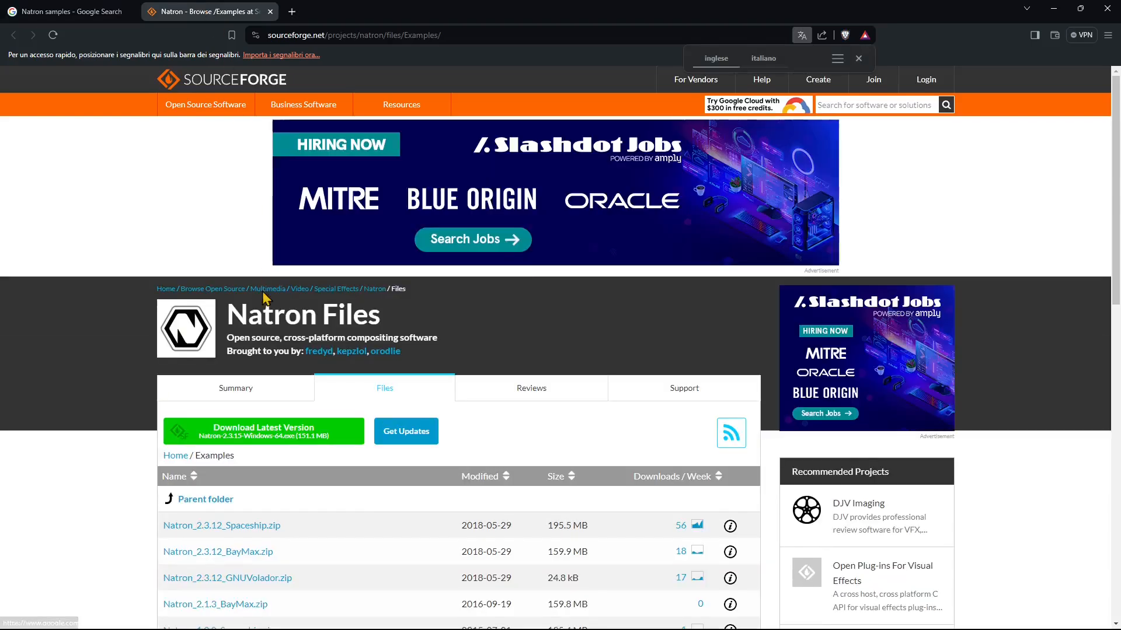
scroll(277, 359, down, 2)
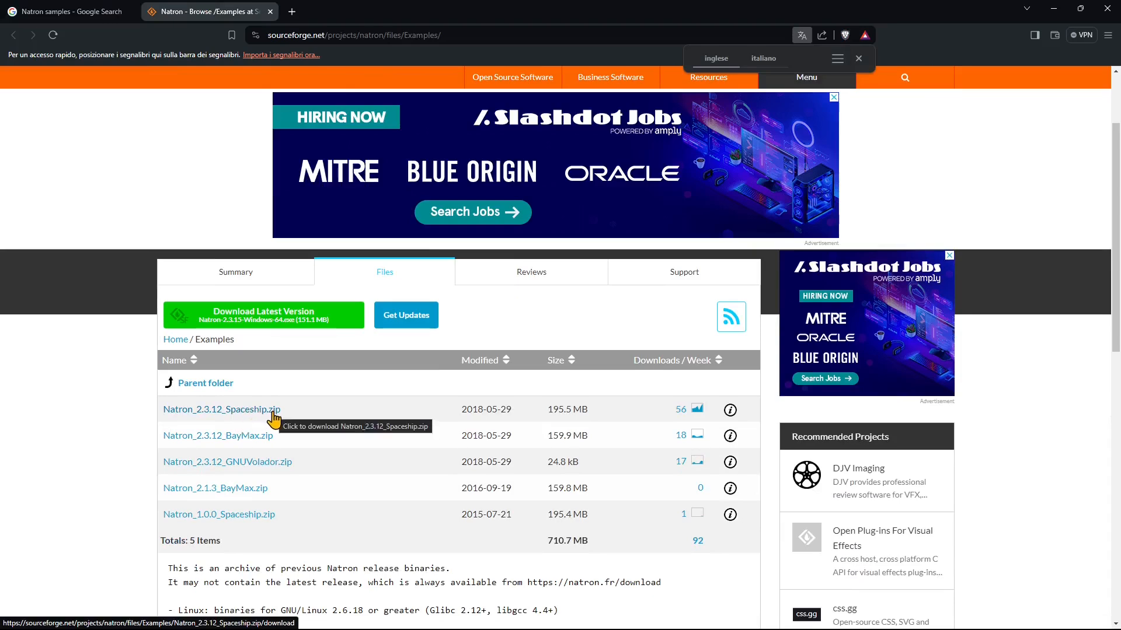
Switch to the file explorer and open the inner Natron_2.3.12_BayMax folder of the BayMax sample.
key(alt+Tab)
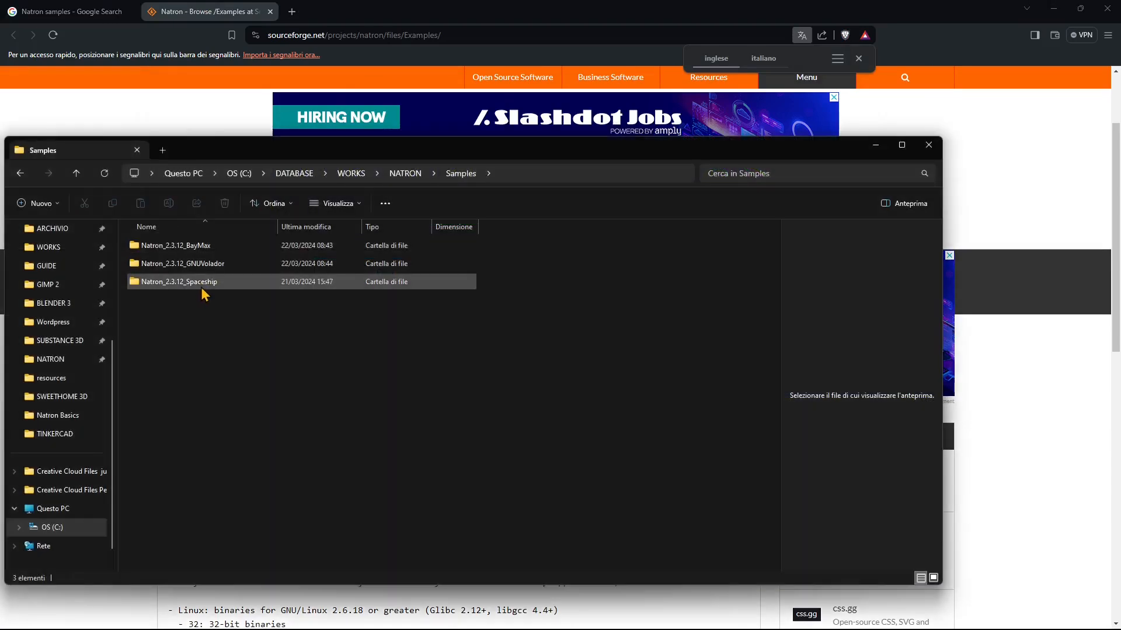
click(199, 247)
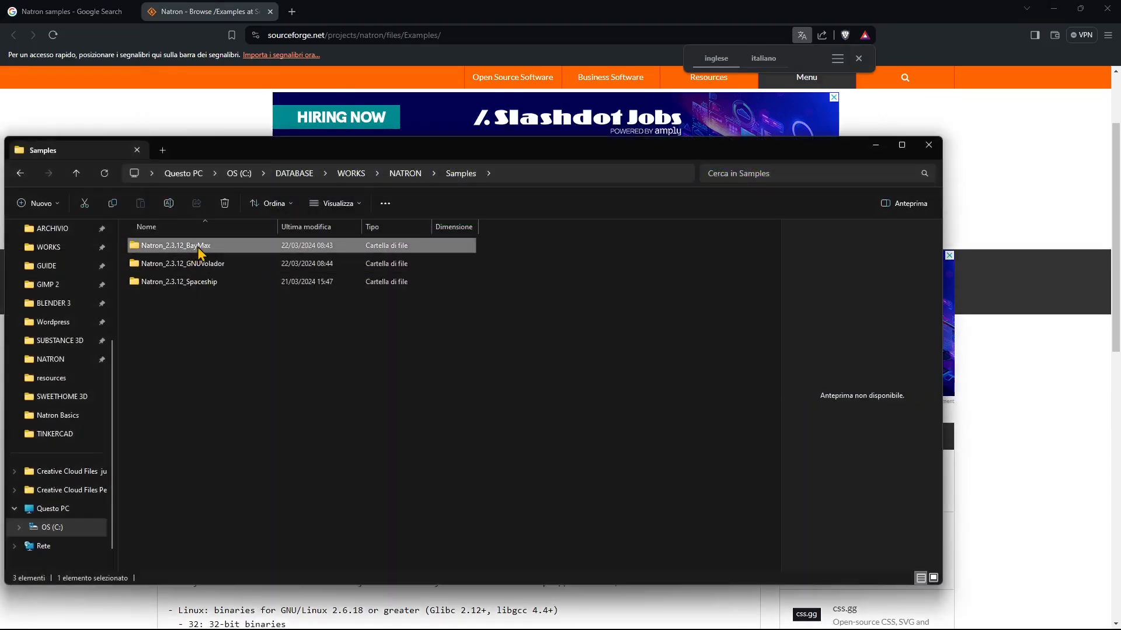
double_click(169, 248)
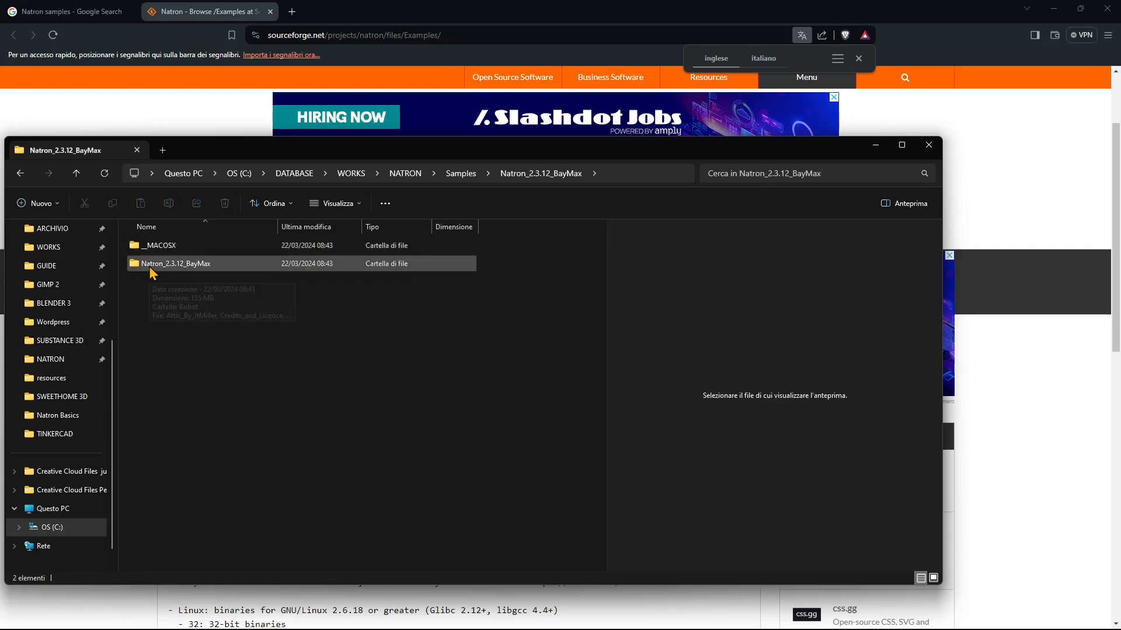
double_click(151, 265)
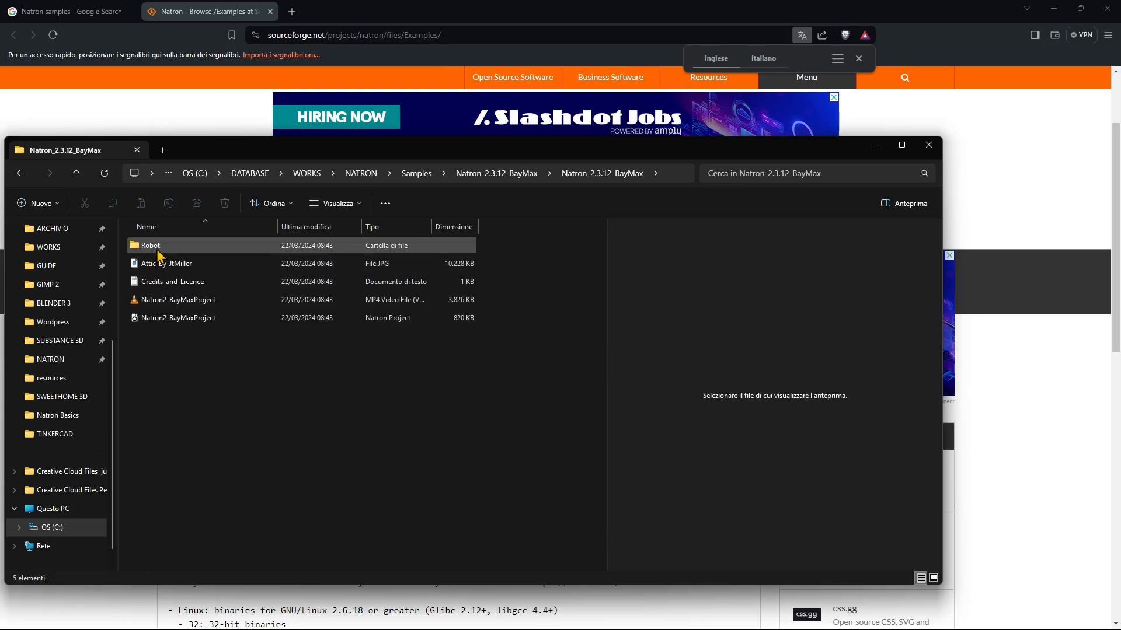
Examine the BayMax sample's video, project file and the EXR image sequence in the Robot folder.
click(153, 250)
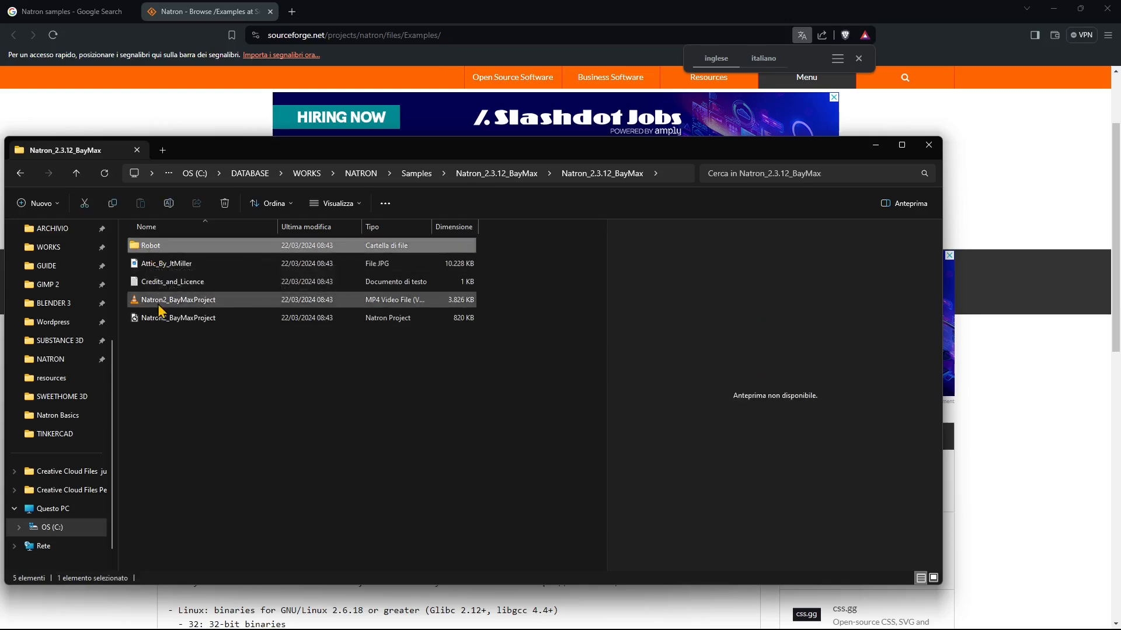
click(186, 301)
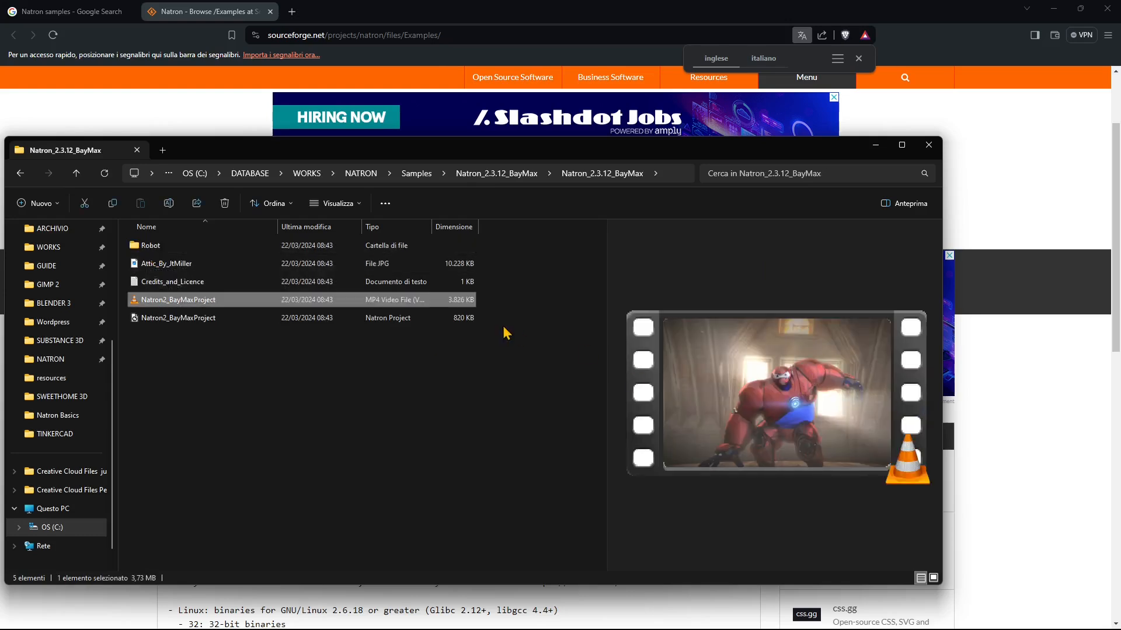
click(166, 248)
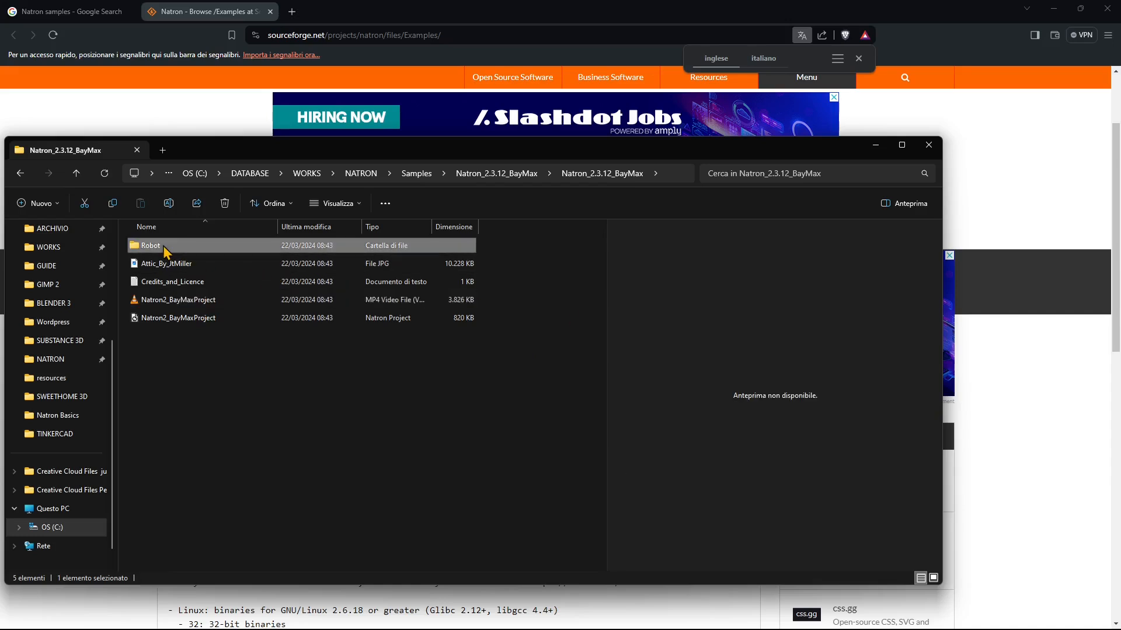
click(188, 321)
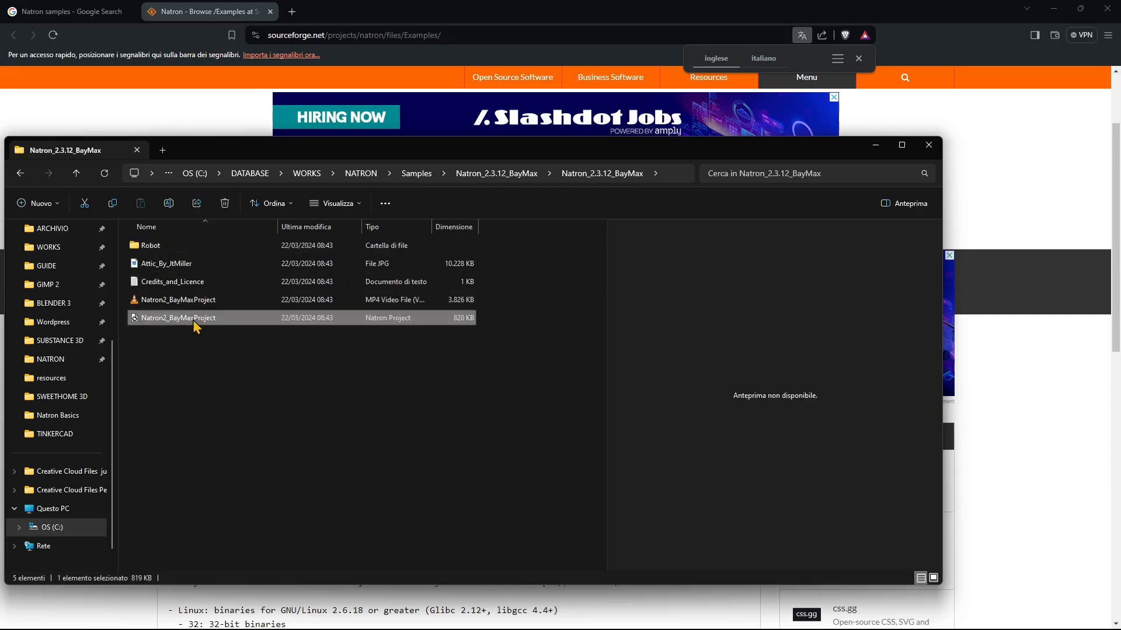
double_click(149, 246)
scroll(395, 389, down, 3)
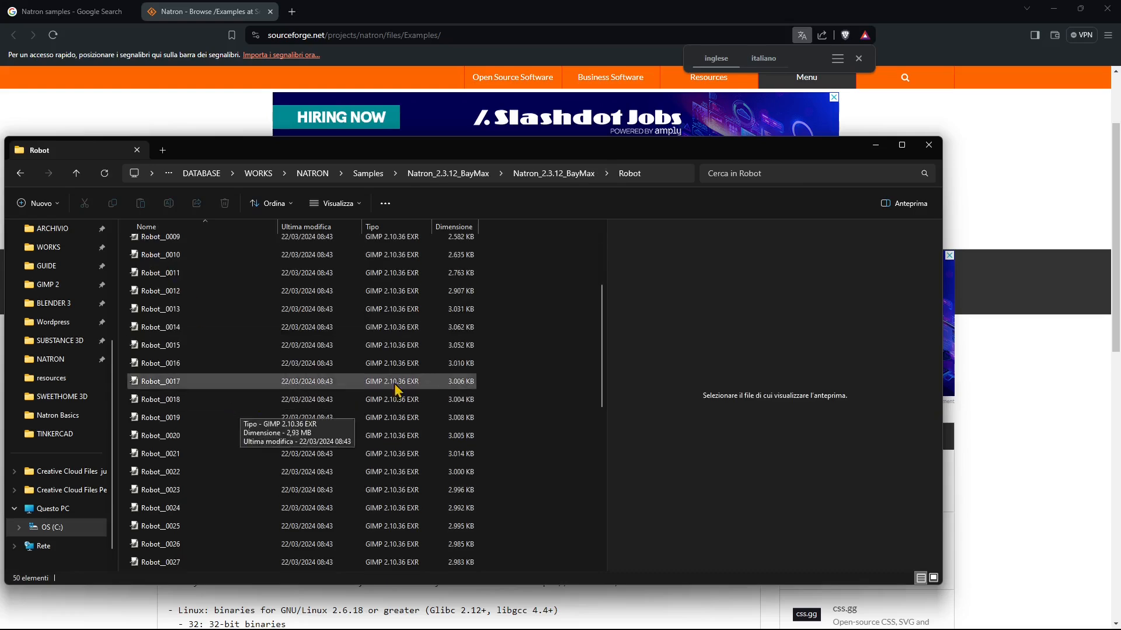
drag(603, 315, 607, 251)
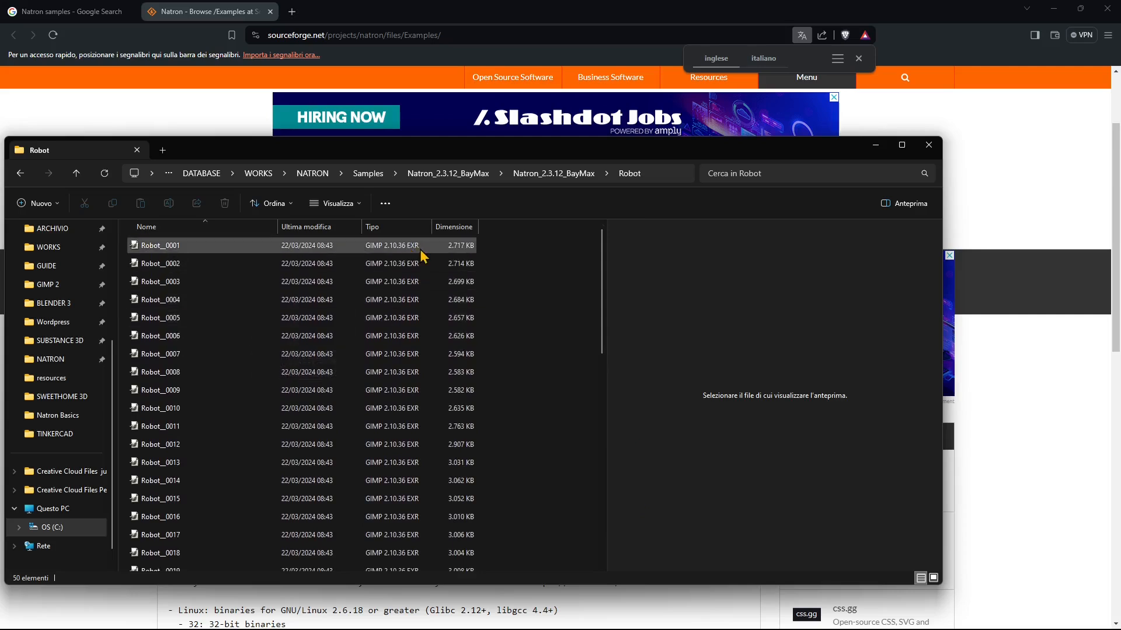
Return to the sample's main folder and open the Natron2_BayMaxProject project in Natron.
key(alt+Left)
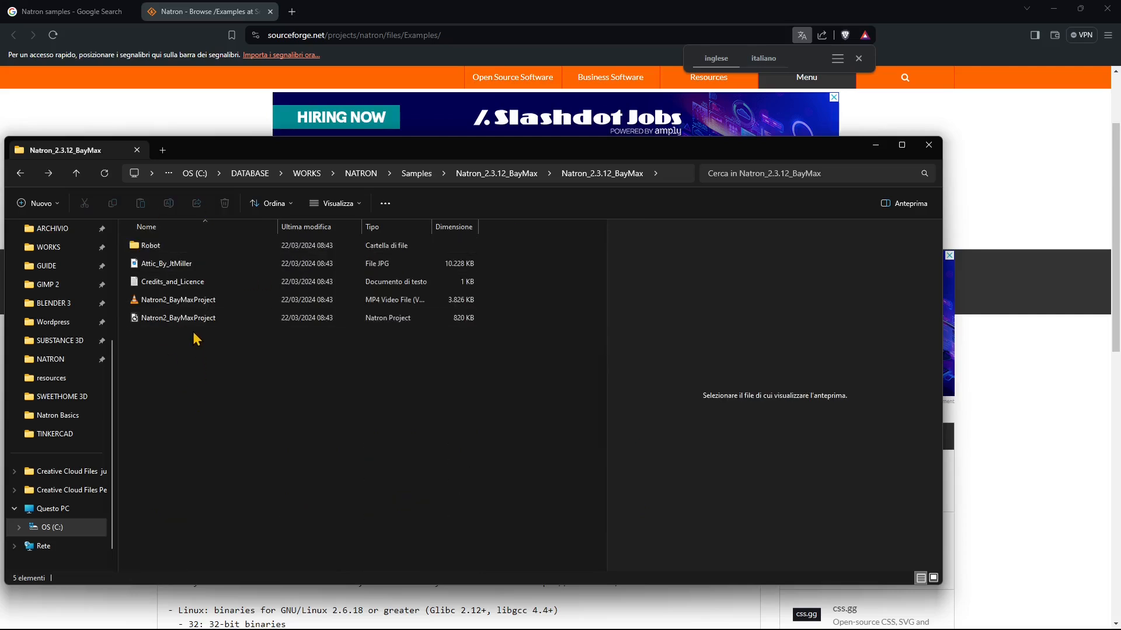
double_click(175, 319)
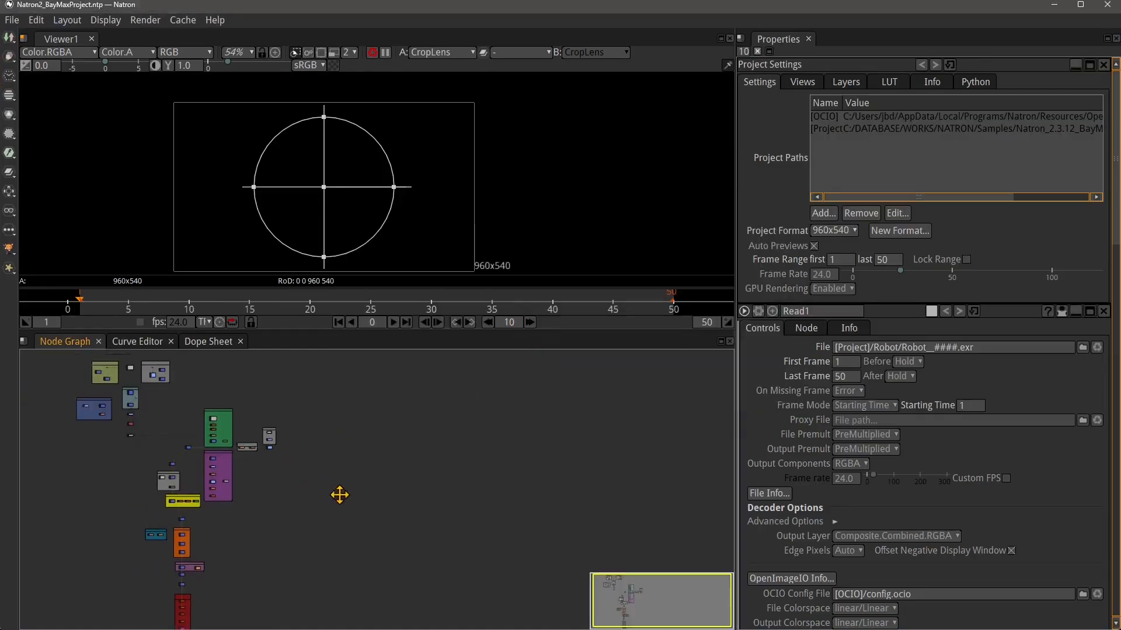
scroll(324, 183, up, 3)
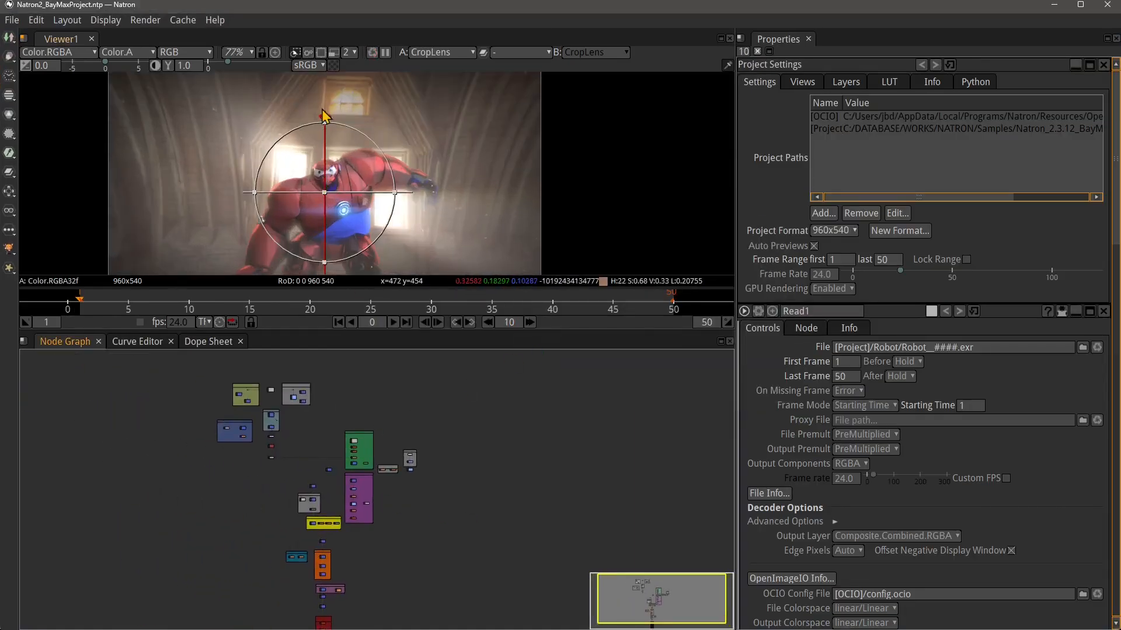
Examine the Combine_Glossy_Components and Combine_Diffuse_Components groups beside the Read1 node in the node graph.
scroll(309, 469, up, 8)
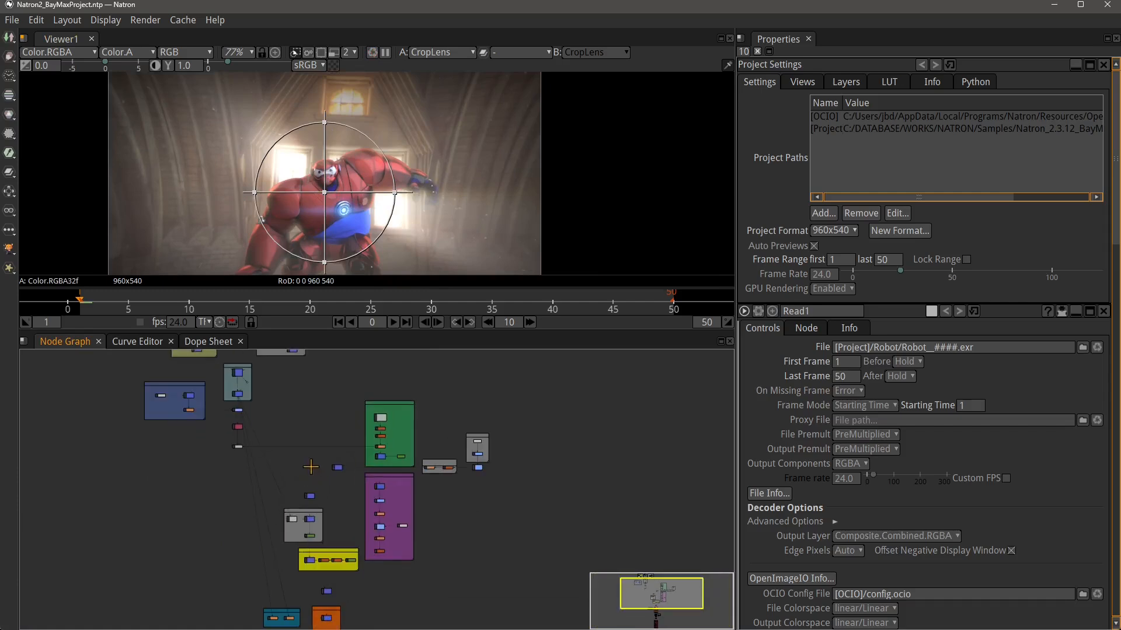
scroll(367, 487, up, 6)
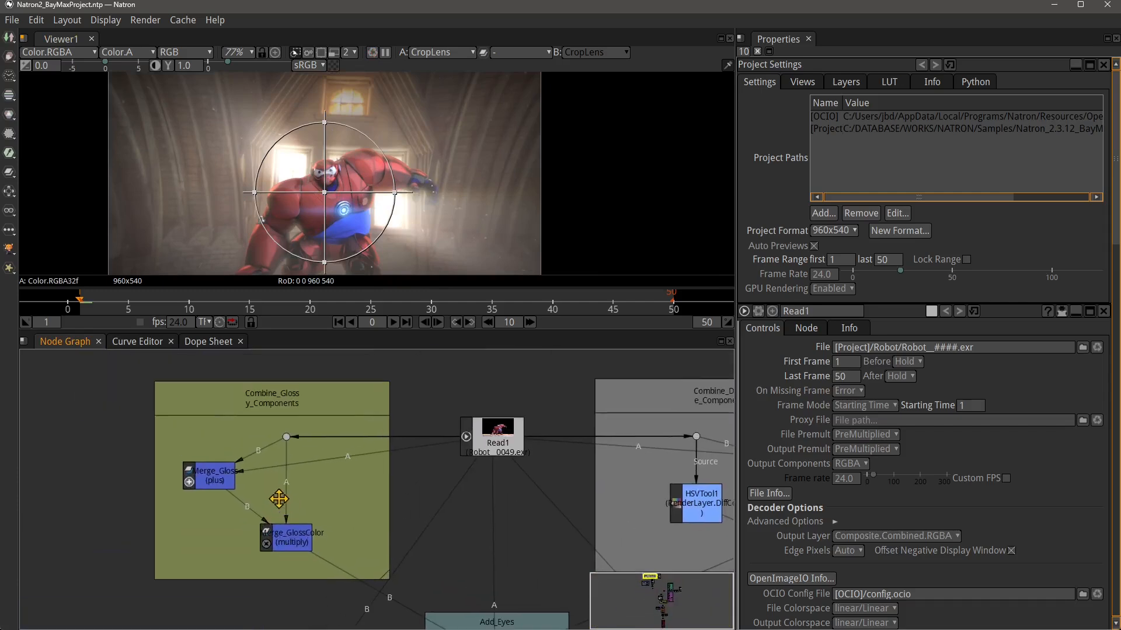
drag(391, 416, 322, 410)
click(253, 401)
drag(432, 468, 266, 462)
click(458, 394)
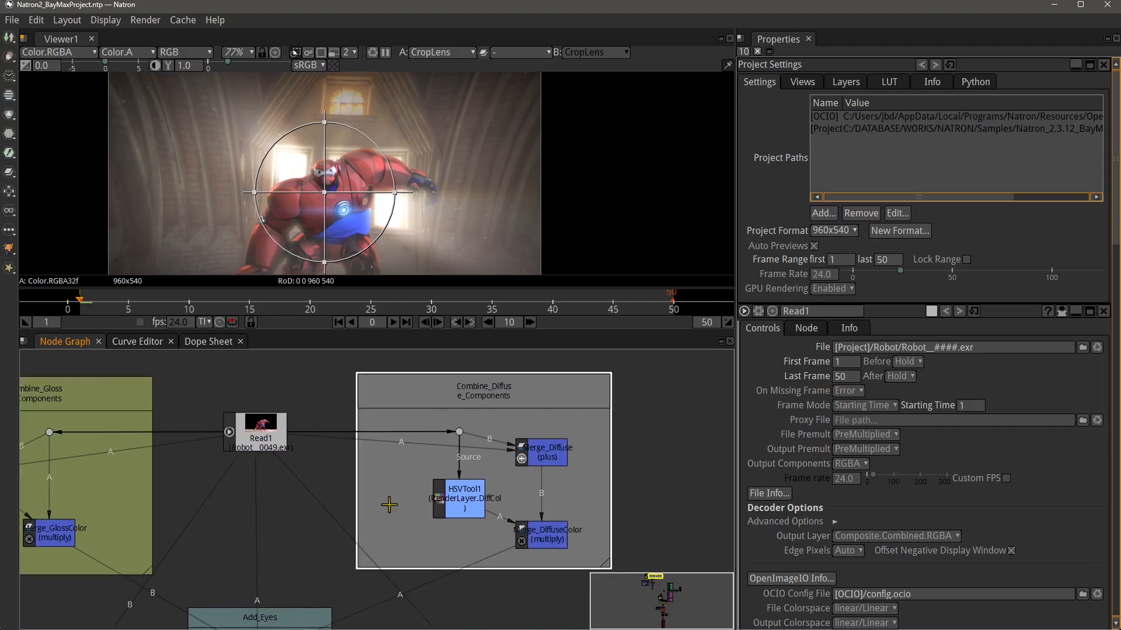
Move the Read1 node straight up so it sits above the glossy and diffuse component groups.
drag(366, 513, 367, 406)
drag(291, 445, 334, 411)
click(300, 439)
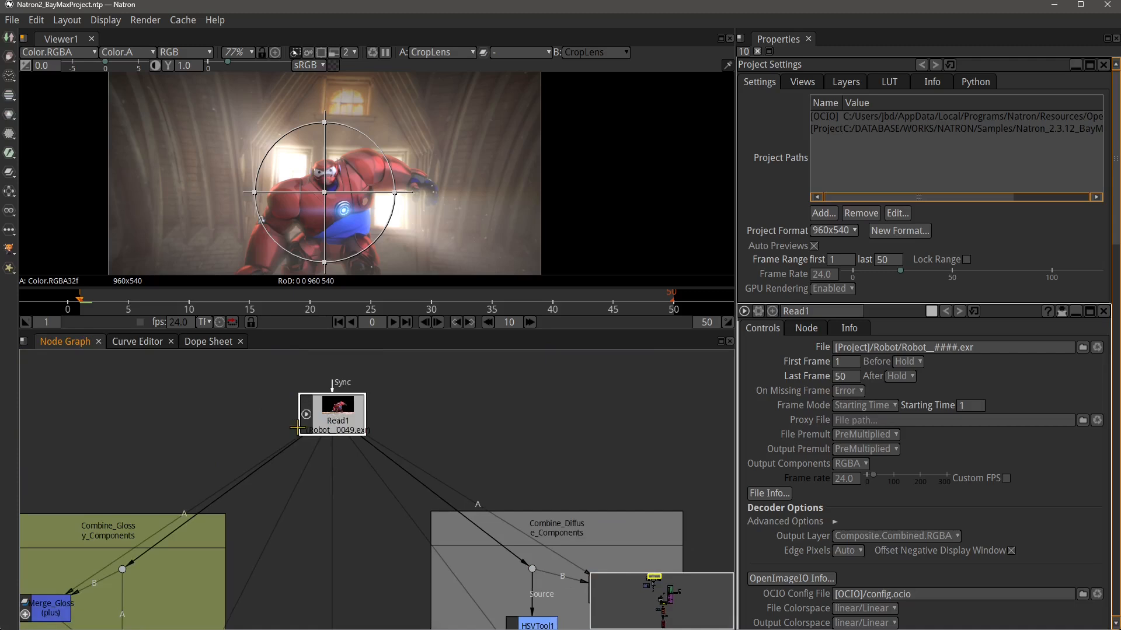
drag(333, 489, 330, 464)
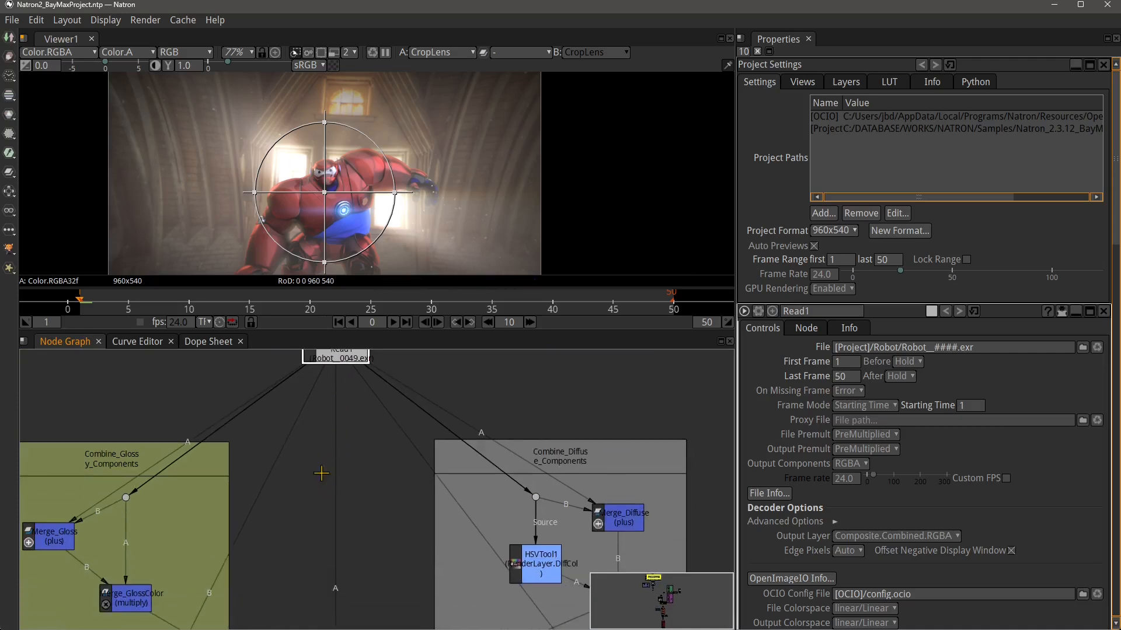
Follow the node connections down to examine the Add_Eyes and Badge_Mask groups.
drag(316, 518, 334, 434)
drag(345, 477, 347, 394)
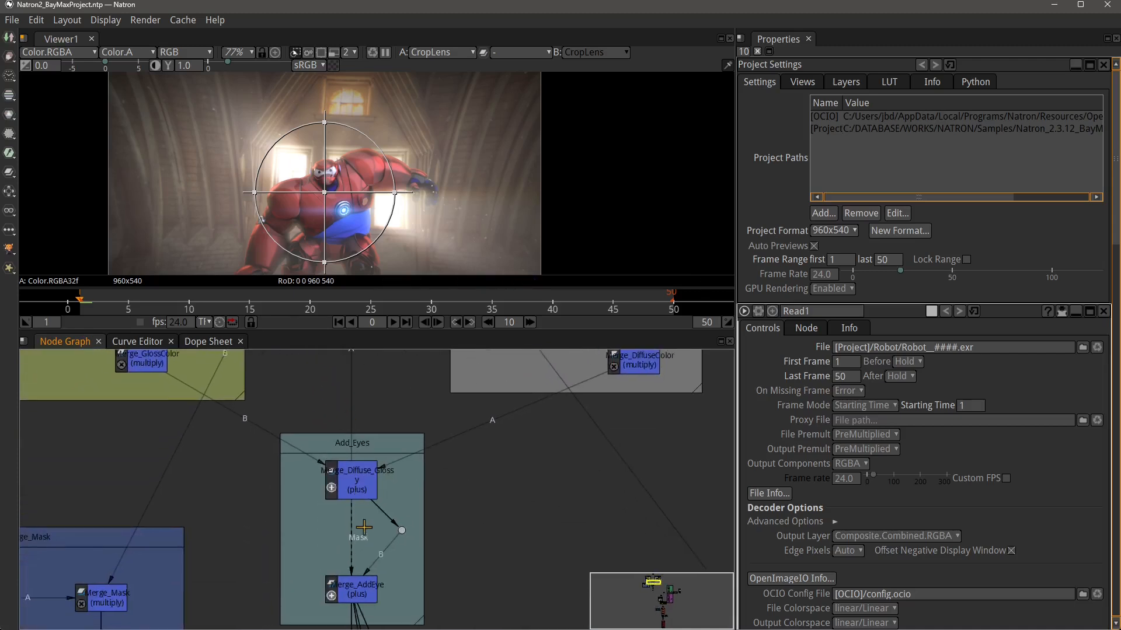
drag(364, 527, 364, 468)
drag(335, 585, 335, 551)
drag(211, 531, 298, 498)
drag(105, 488, 272, 486)
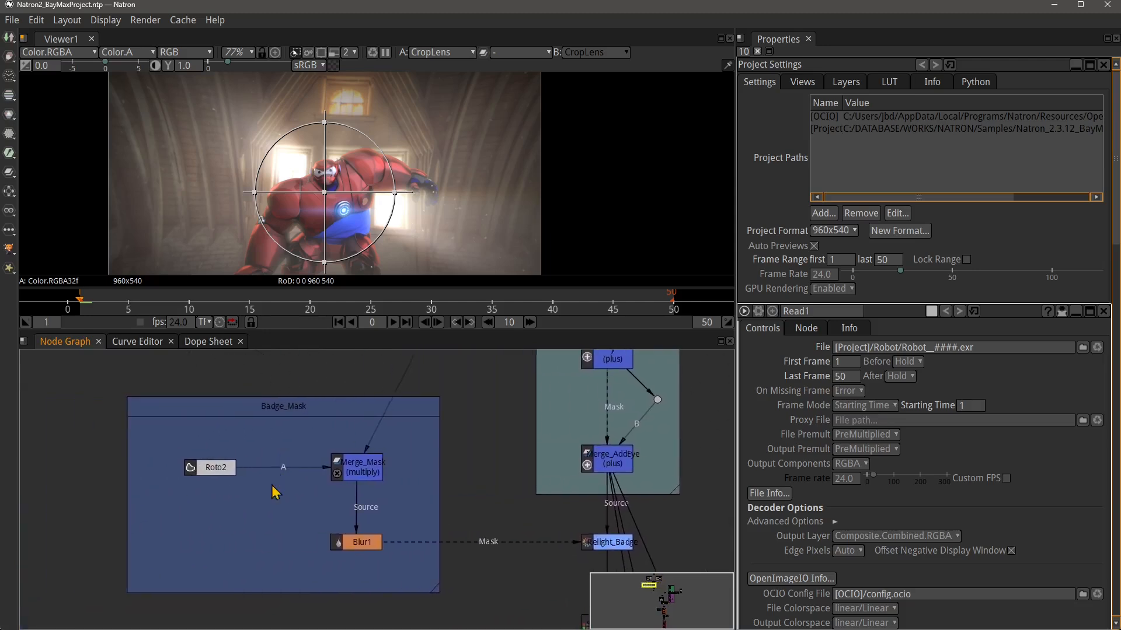
Follow the node connections from the Badge_Mask group down through the badge relight and Shuffle_CopyAlpha nodes to LightWrap.
drag(407, 520, 291, 485)
drag(107, 449, 146, 475)
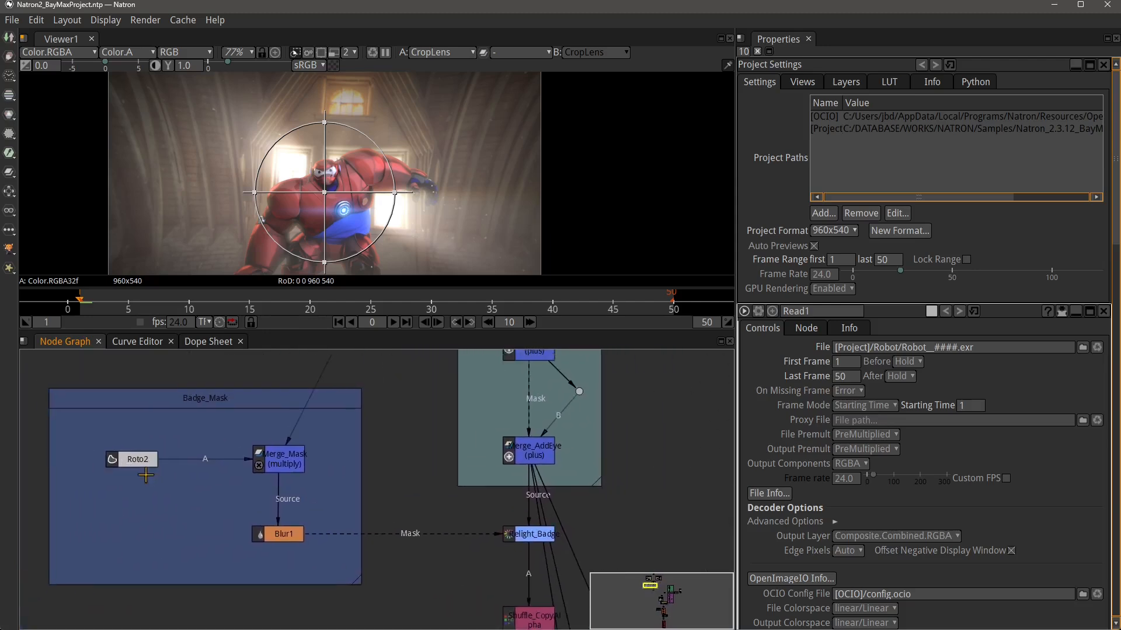
drag(492, 598, 430, 544)
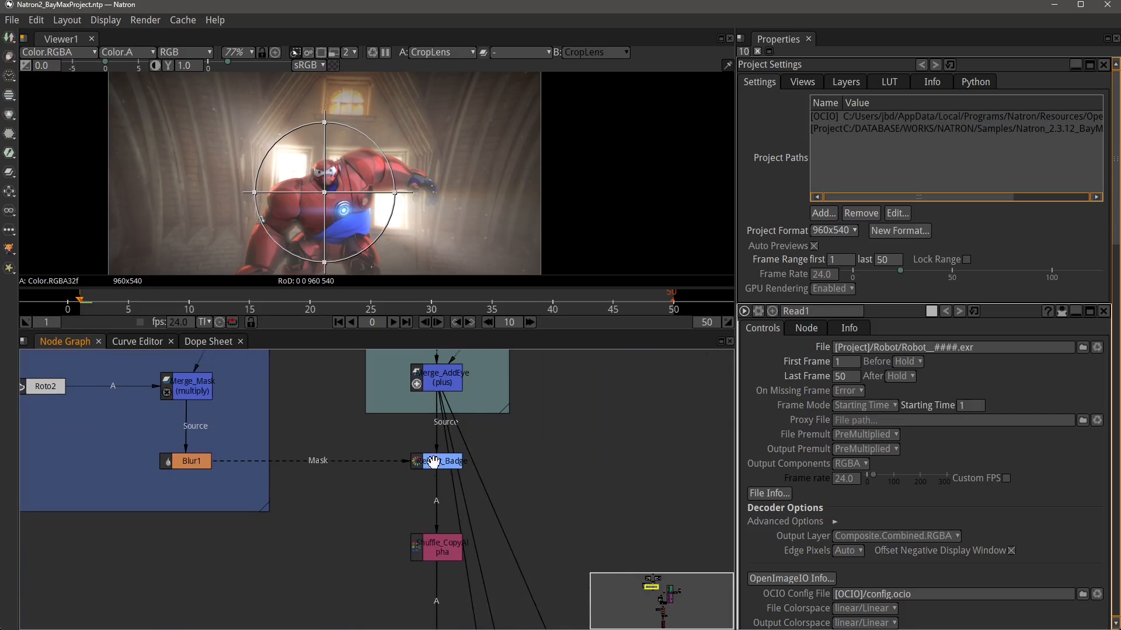
drag(419, 584, 418, 487)
drag(435, 546, 438, 474)
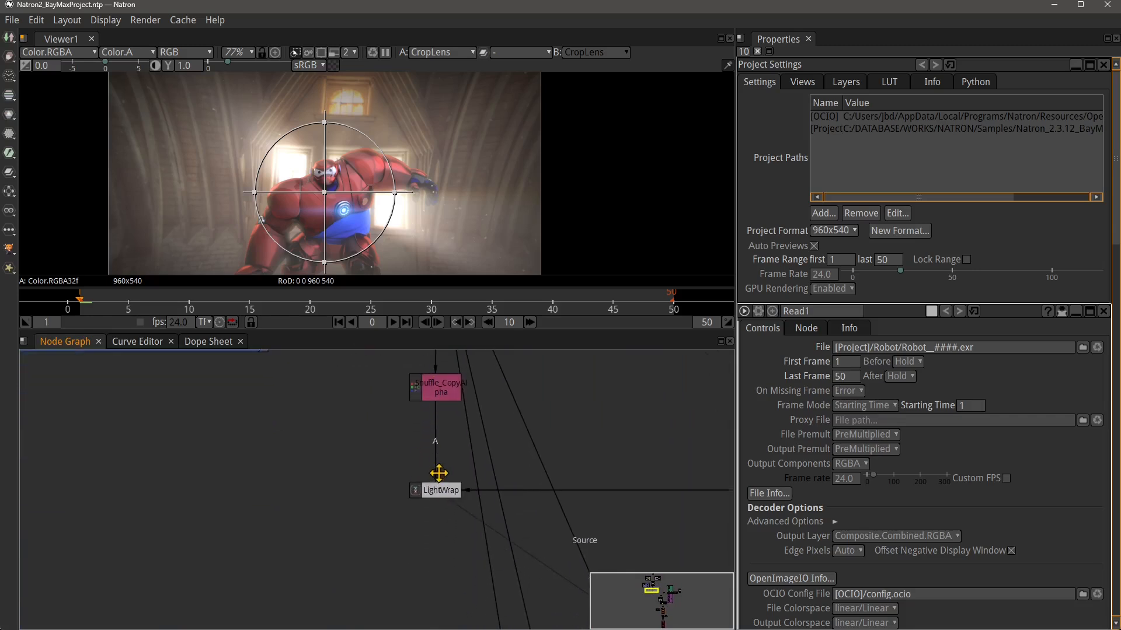
drag(473, 531, 320, 512)
Trace the LightWrap node's connection across to the Background group and select its Read3 node.
scroll(309, 517, down, 5)
drag(429, 548, 186, 478)
scroll(457, 368, up, 4)
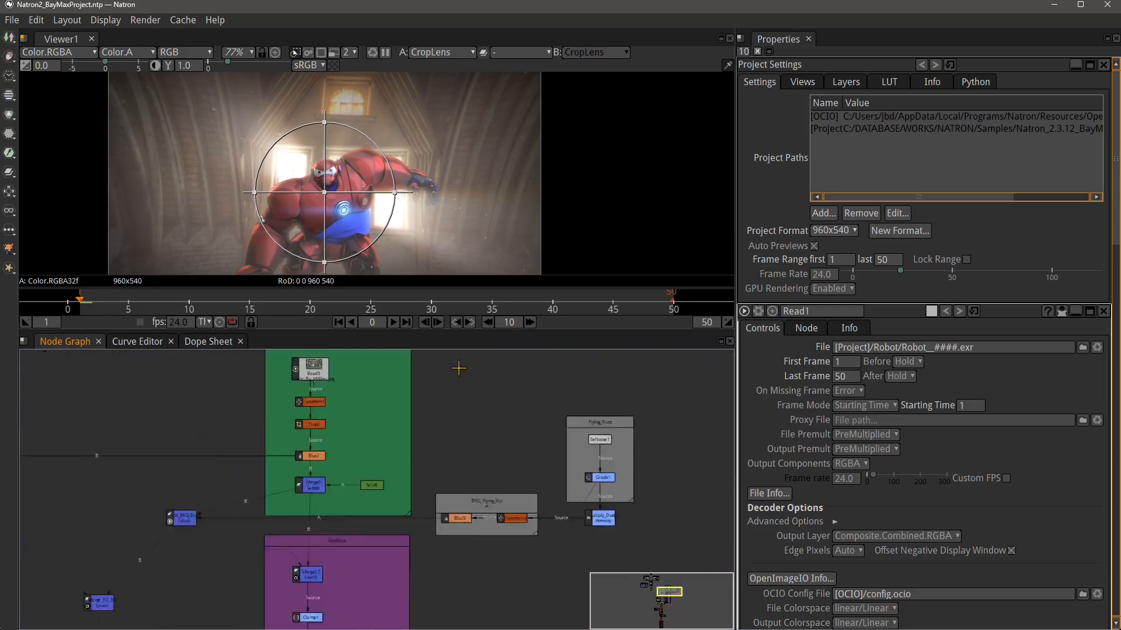
drag(393, 419, 355, 514)
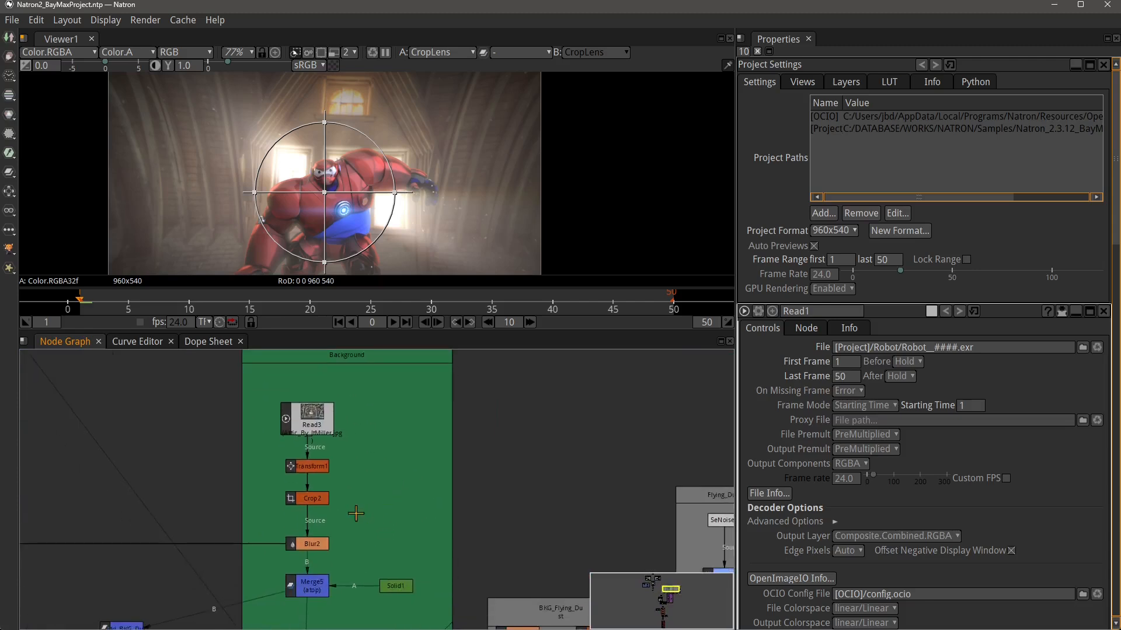
click(308, 428)
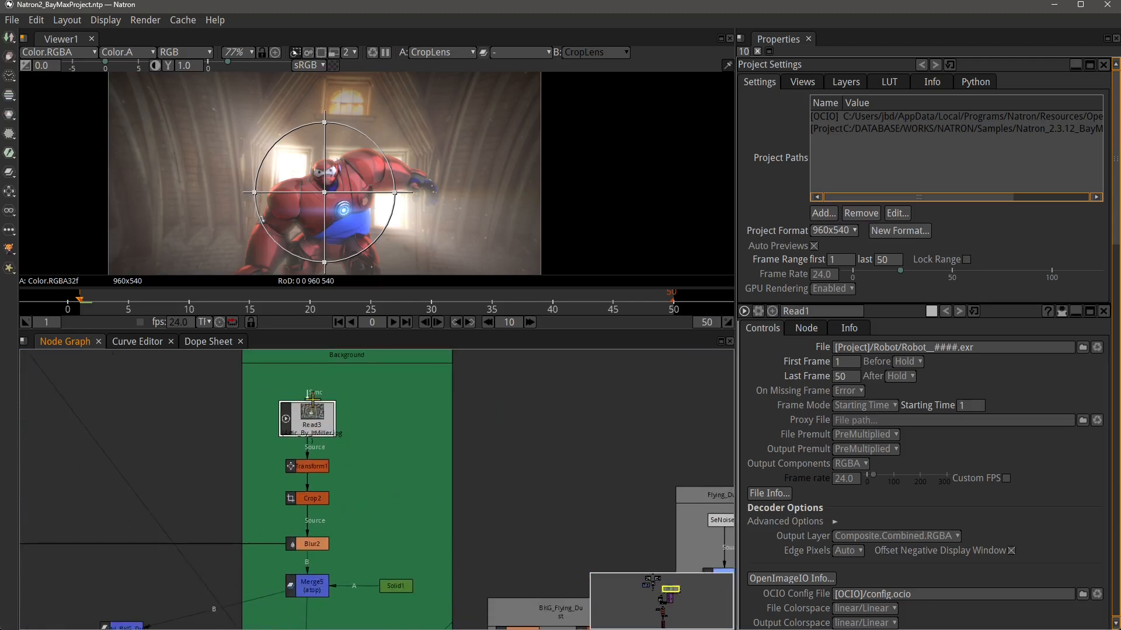
Examine the Flying_Dust and BKG_Flying_Dust groups and the GodRays group below the Background group.
drag(436, 531, 442, 439)
drag(497, 401, 437, 395)
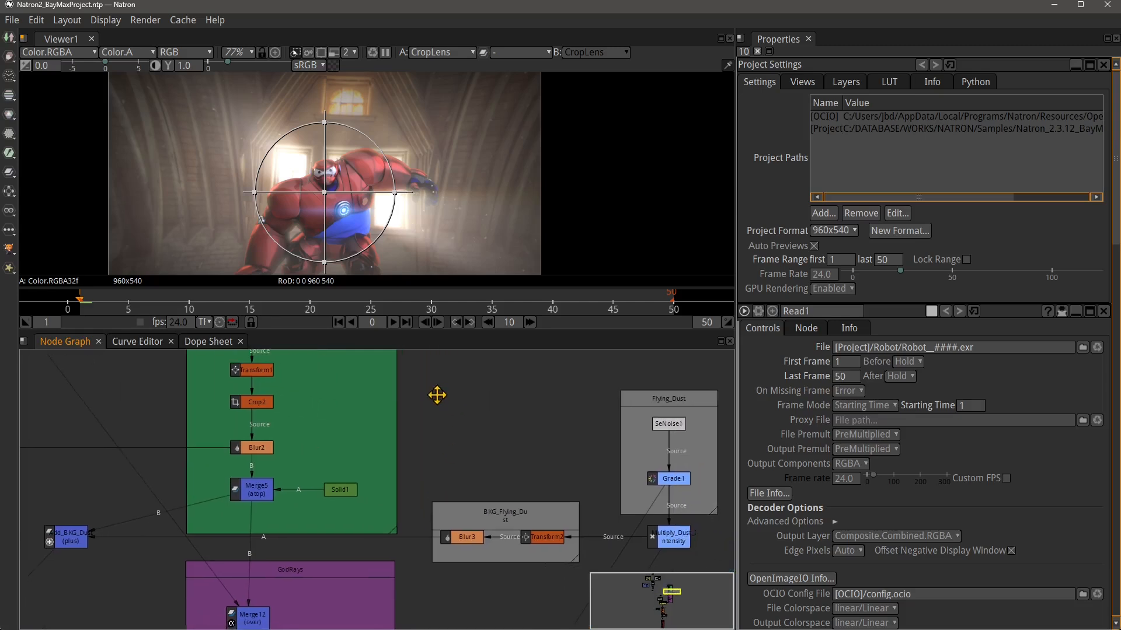
drag(440, 482, 435, 415)
drag(369, 502, 383, 453)
drag(335, 522, 403, 434)
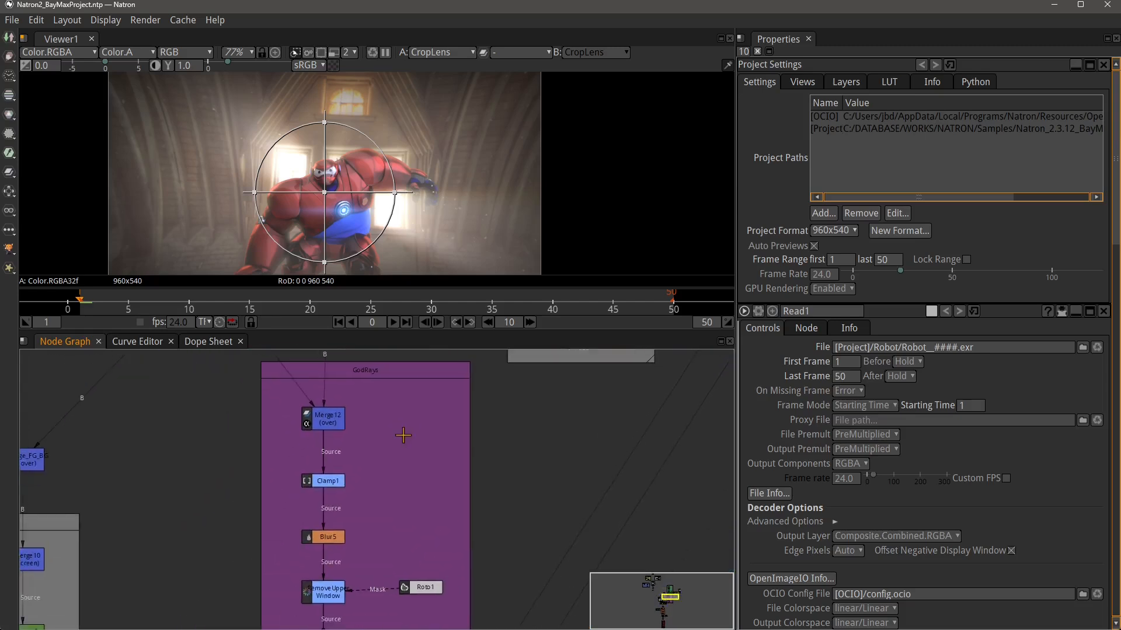
drag(338, 543, 419, 489)
Follow the node graph down past the yellow Vignette group to the LensDistortion and camera moves group.
scroll(380, 528, down, 5)
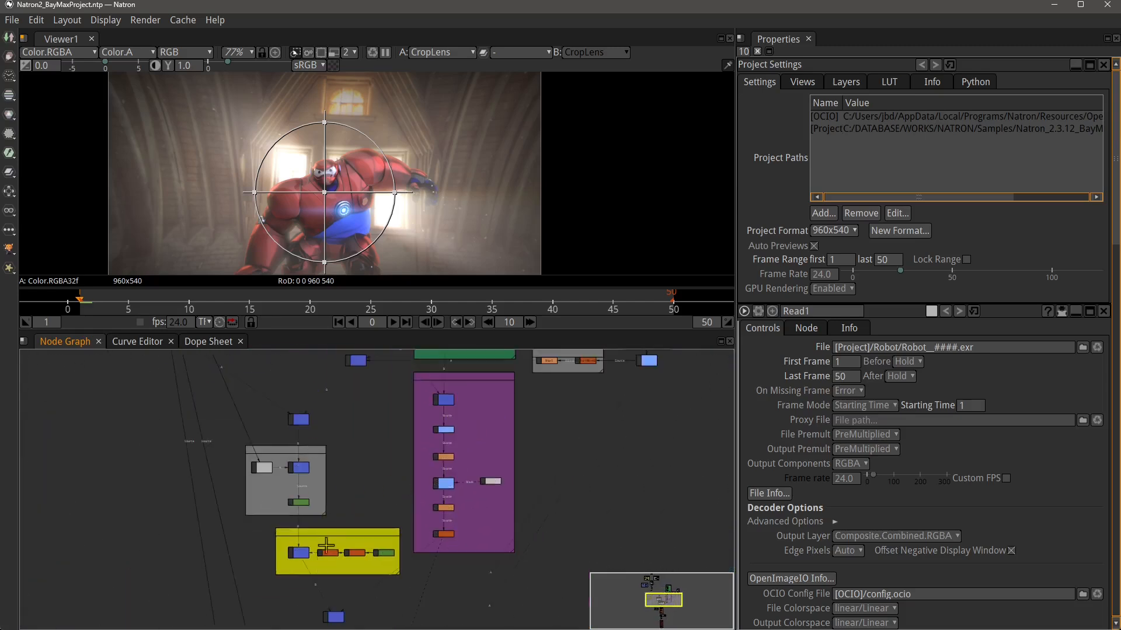
drag(326, 546, 332, 450)
drag(338, 495, 350, 455)
scroll(344, 550, up, 5)
drag(359, 592, 408, 473)
drag(437, 564, 450, 423)
drag(438, 539, 403, 375)
drag(420, 512, 430, 459)
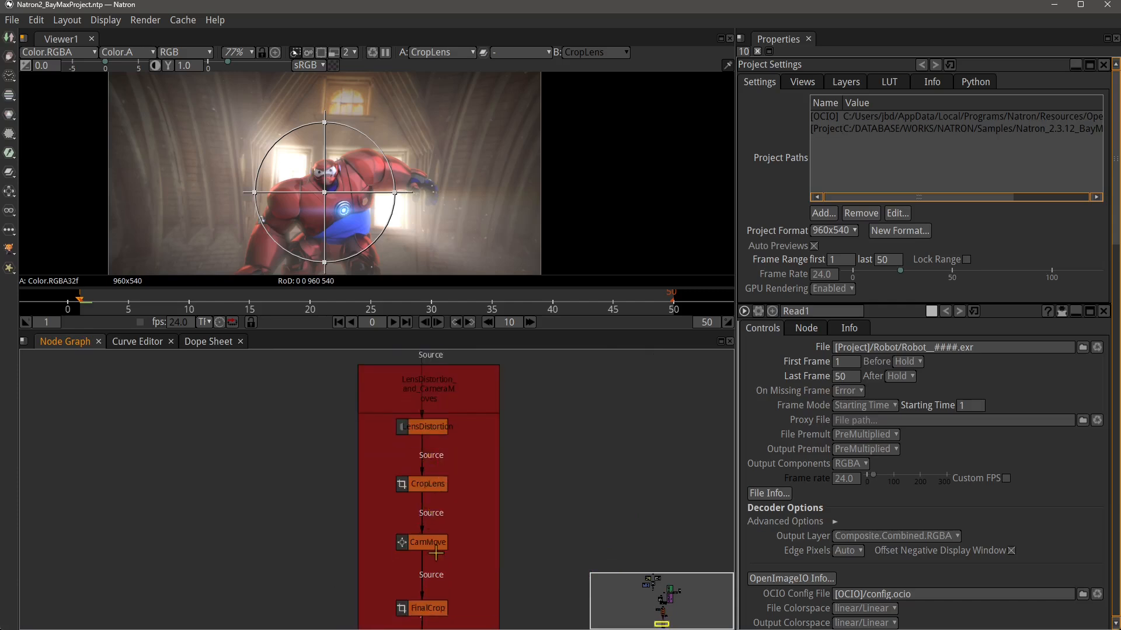
Trace the lens distortion and camera moves chain down to Viewer1 and bring the whole node graph into view.
drag(436, 562, 439, 504)
drag(460, 561, 456, 514)
drag(425, 568, 435, 517)
scroll(386, 585, down, 3)
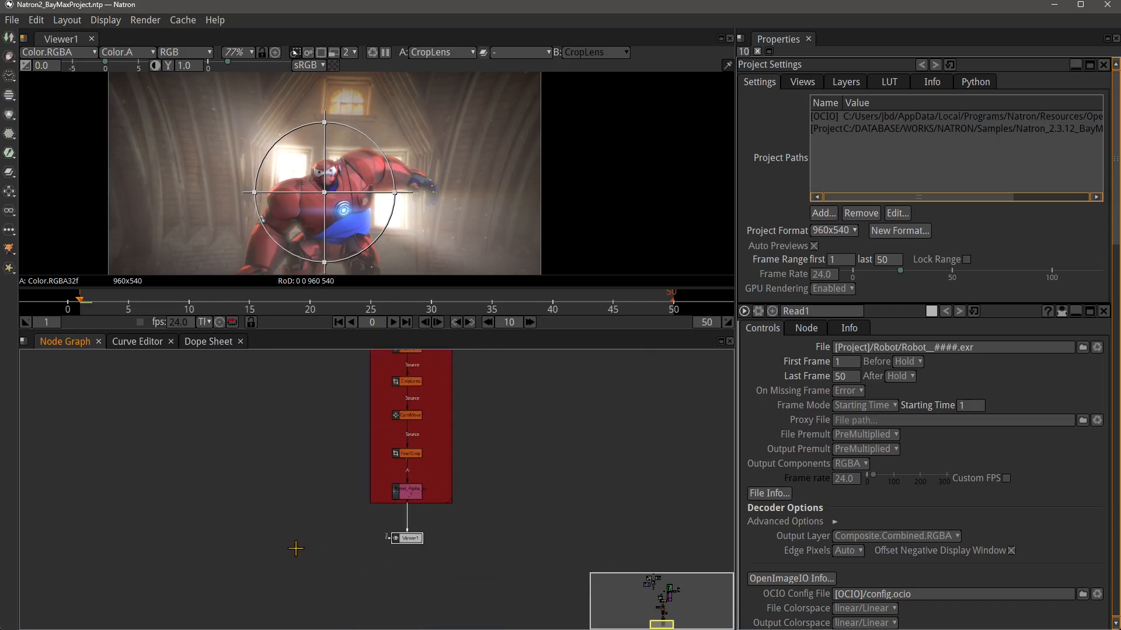
scroll(296, 548, down, 9)
drag(301, 419, 453, 486)
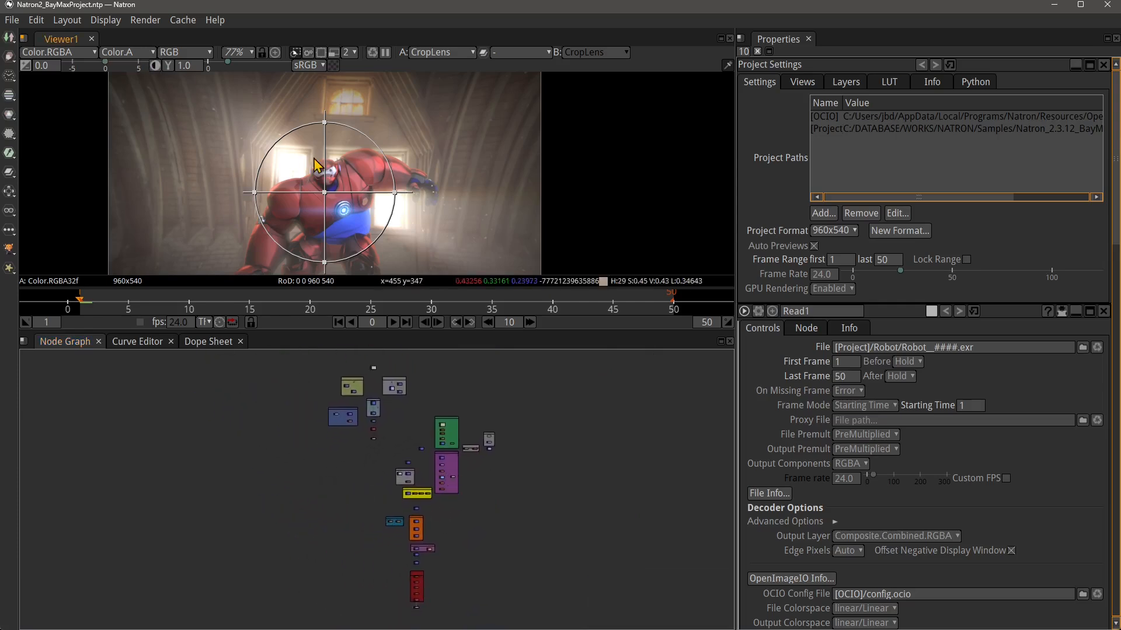
Move the circular overlay control's centre from the robot to the area beside the bright window behind it.
scroll(316, 165, down, 2)
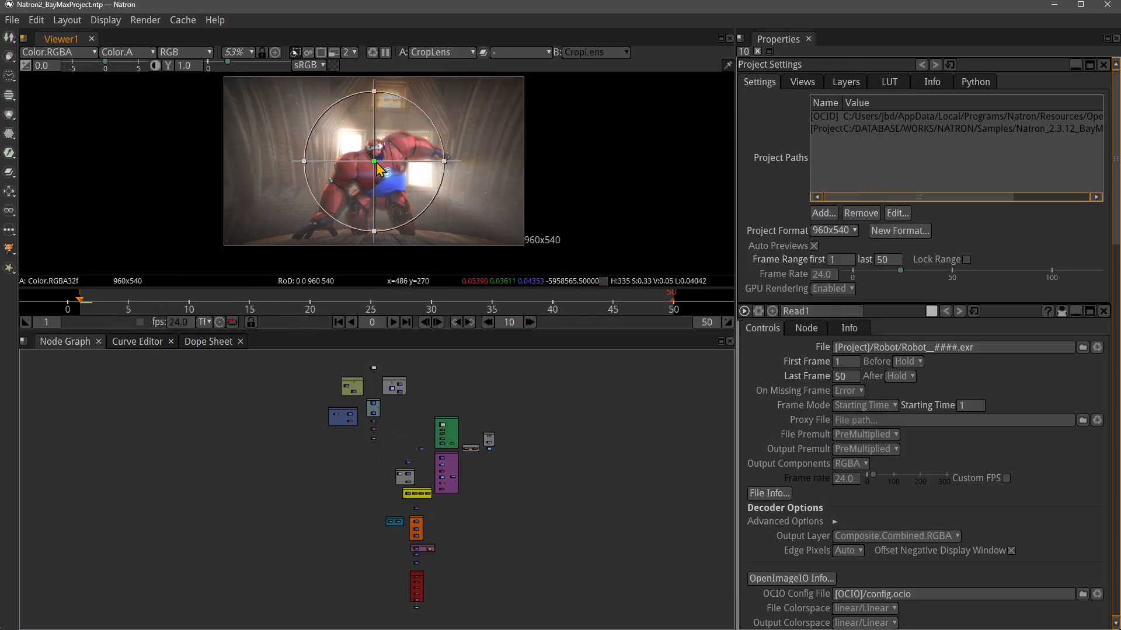
drag(374, 161, 298, 201)
mouse_move(329, 159)
mouse_down()
mouse_move(409, 133)
mouse_move(438, 142)
mouse_move(465, 175)
mouse_move(455, 225)
mouse_move(341, 207)
mouse_move(344, 190)
mouse_move(314, 152)
mouse_up()
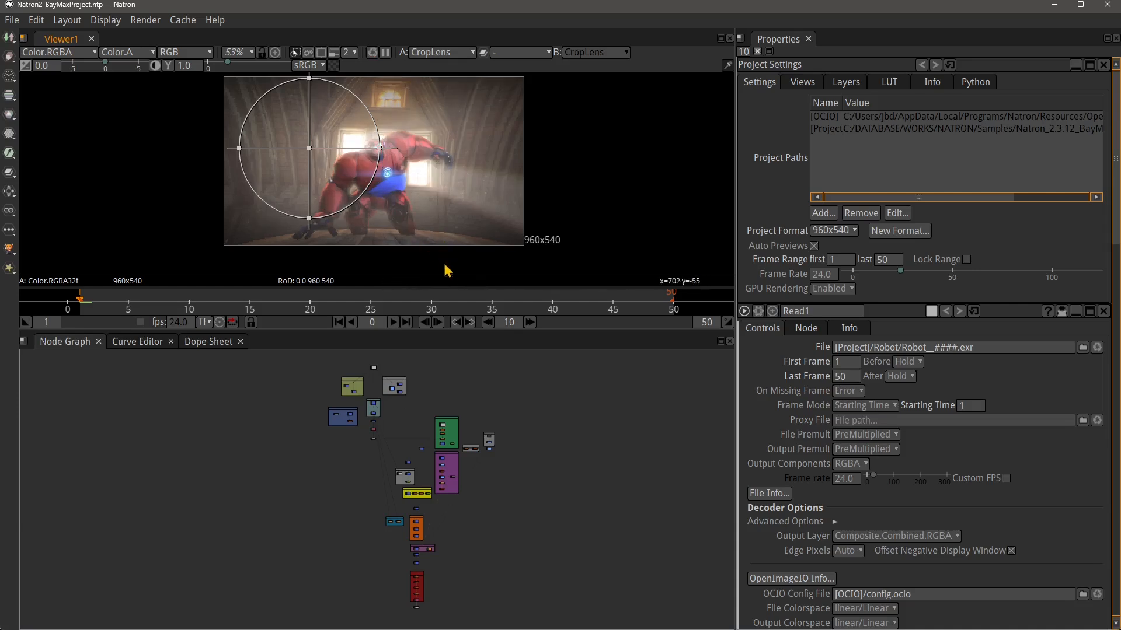
Move the Add_Eyes group with its nodes slightly to the right in the node graph.
scroll(391, 473, up, 3)
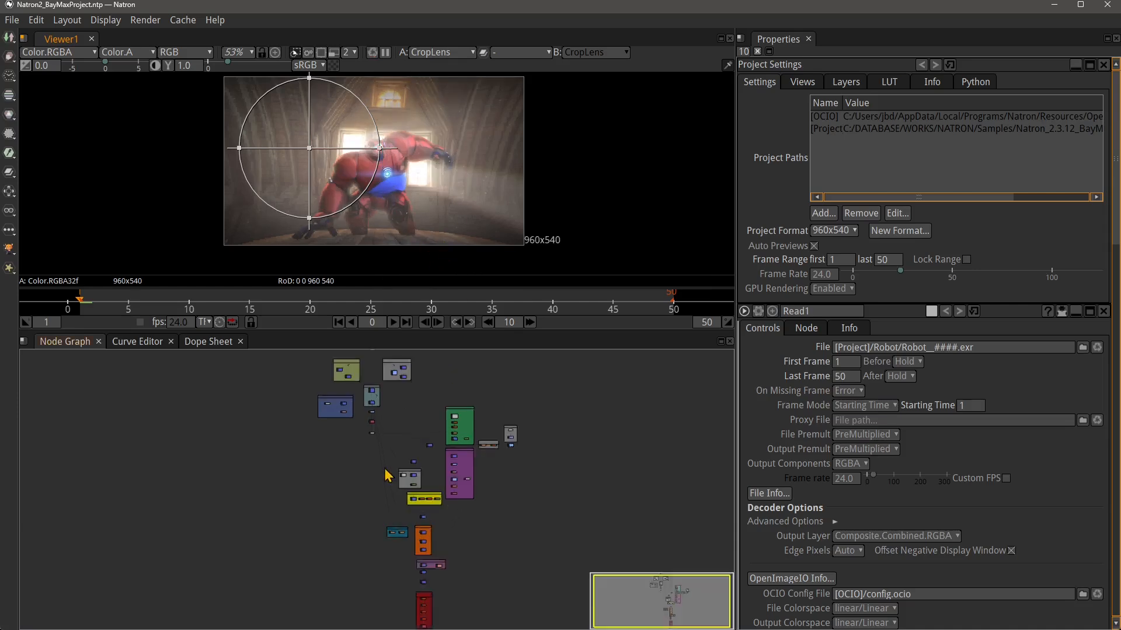
scroll(355, 430, up, 6)
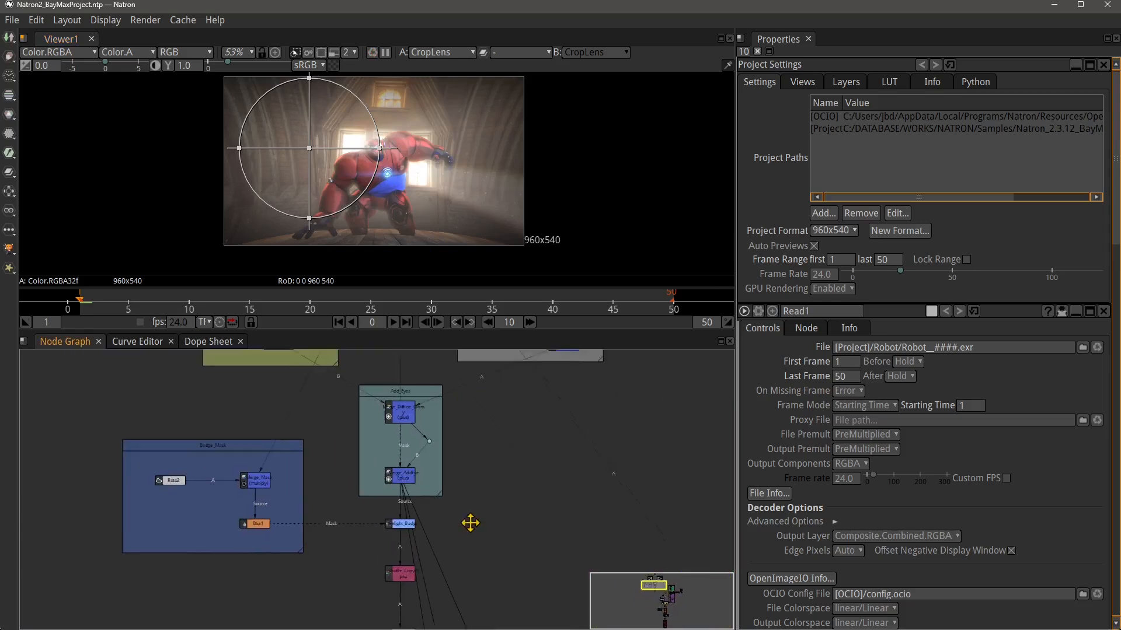
click(417, 385)
drag(511, 464, 389, 488)
mouse_move(380, 415)
mouse_down()
mouse_move(455, 425)
mouse_move(327, 429)
mouse_move(433, 416)
mouse_move(380, 407)
mouse_move(398, 423)
mouse_up()
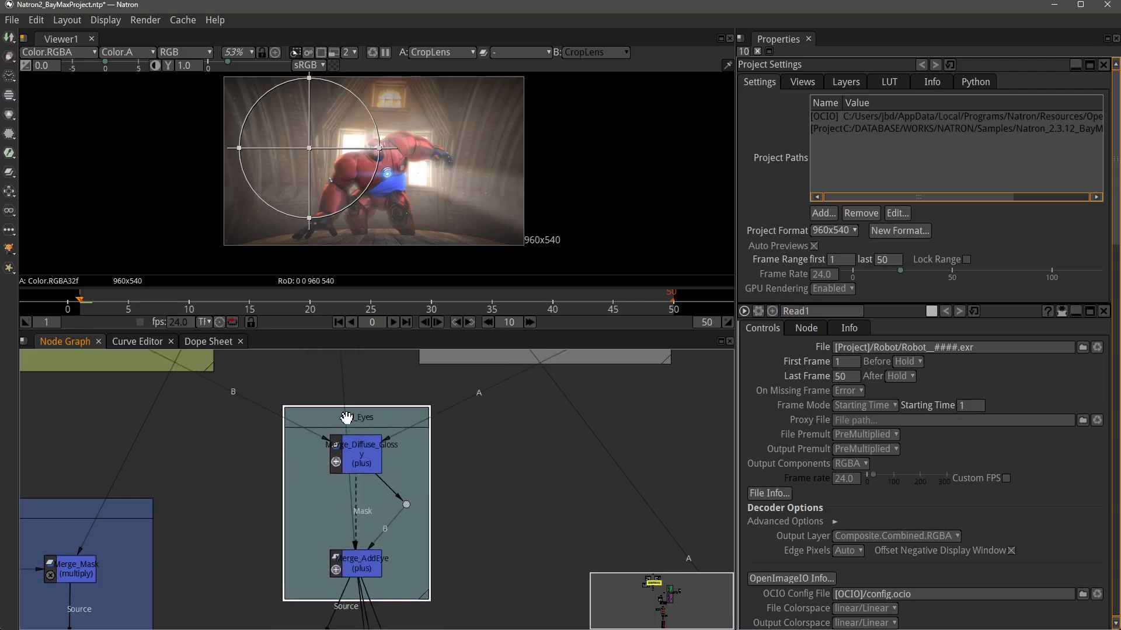
Select the Badge_Mask group and use Find to search the node graph for nodes matching "merge".
drag(112, 518, 252, 437)
scroll(315, 447, down, 3)
click(238, 442)
scroll(251, 435, up, 3)
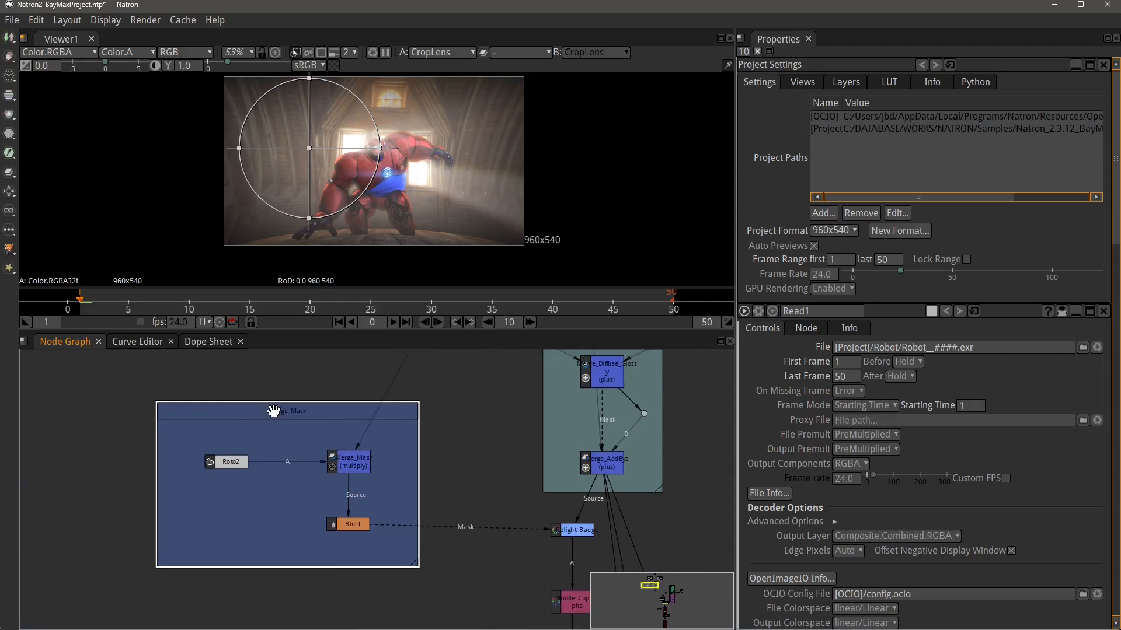
right_click(273, 411)
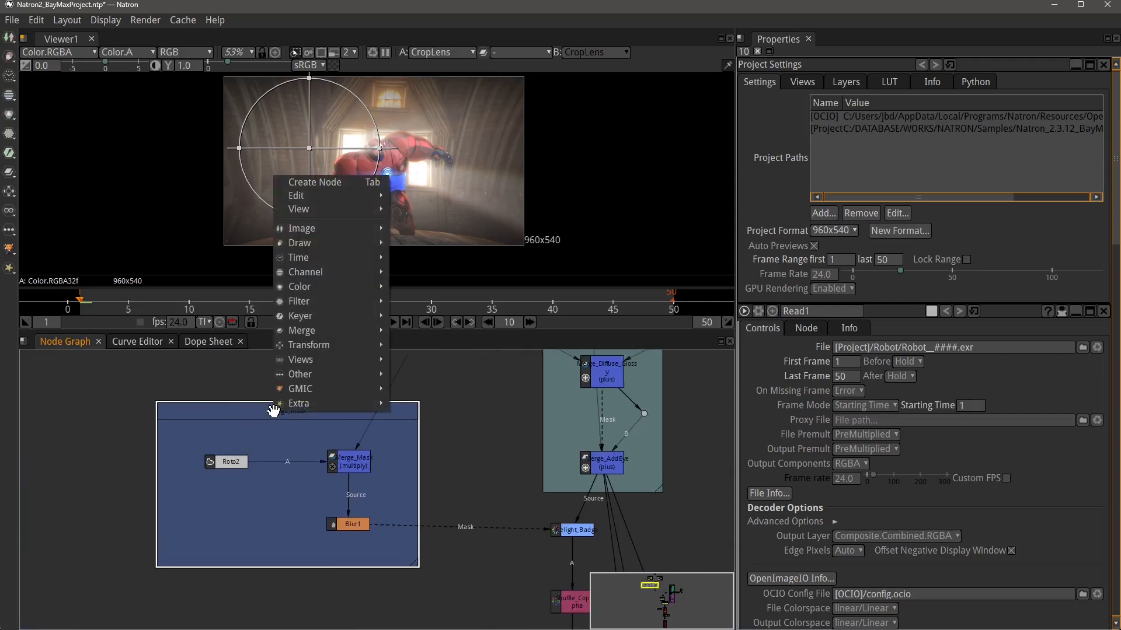
mouse_move(360, 204)
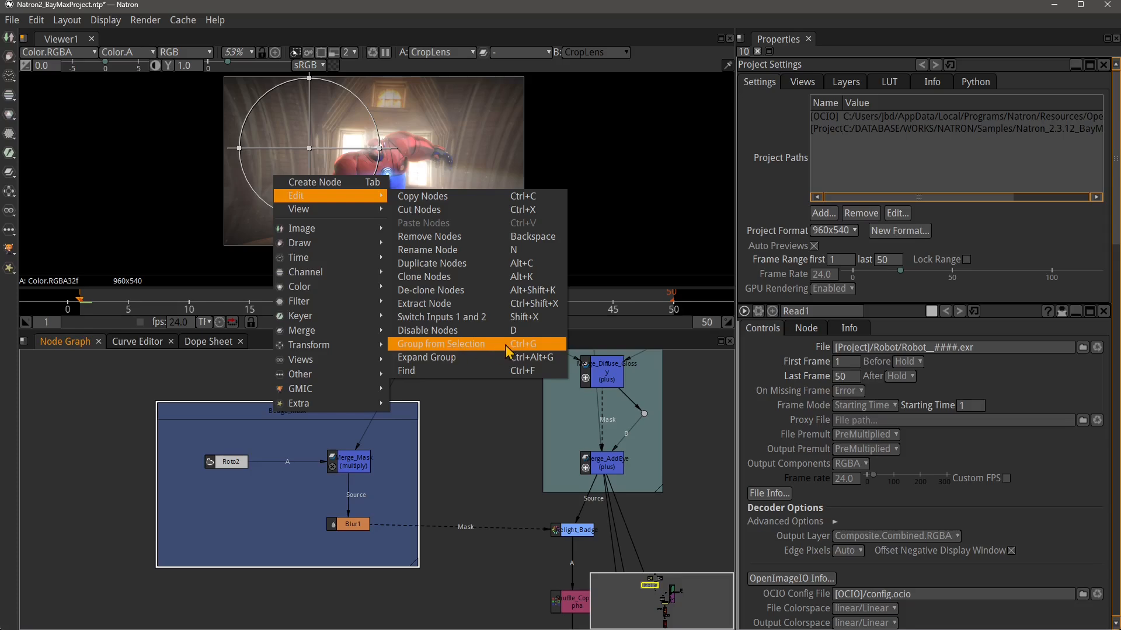
click(492, 374)
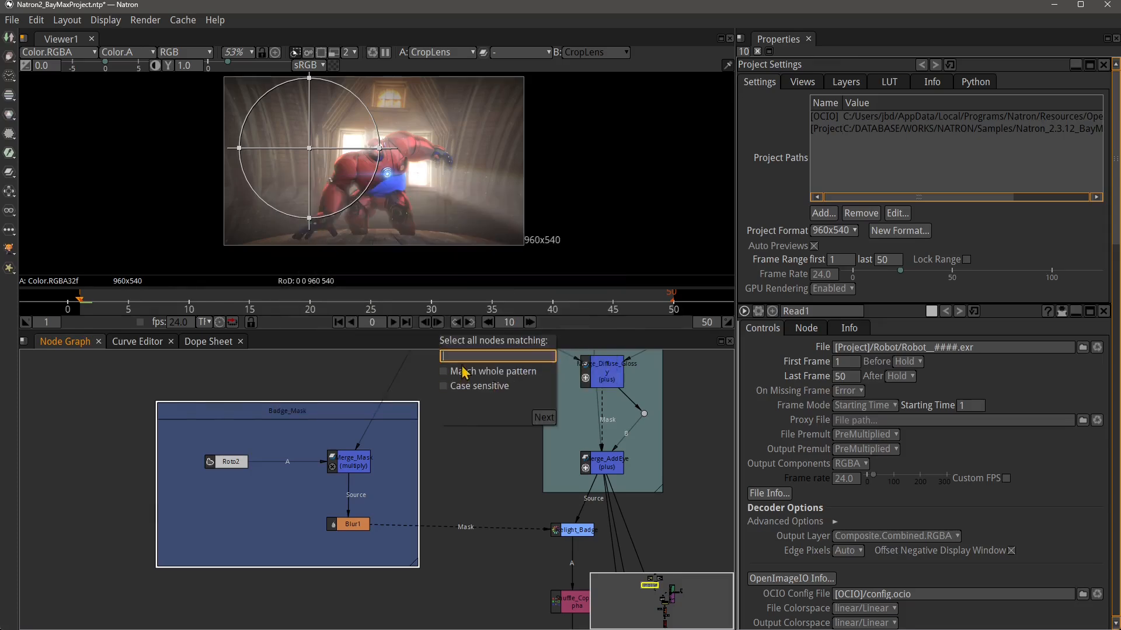
text(merge)
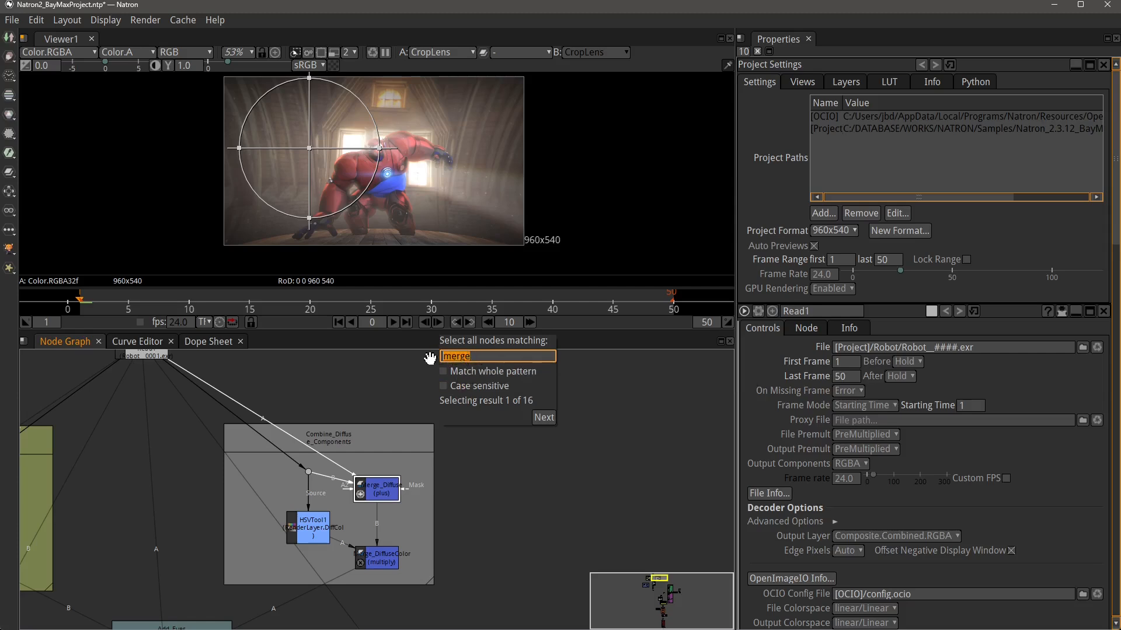
Search for nodes matching "transf", step through all the matches and close the search.
text(transf)
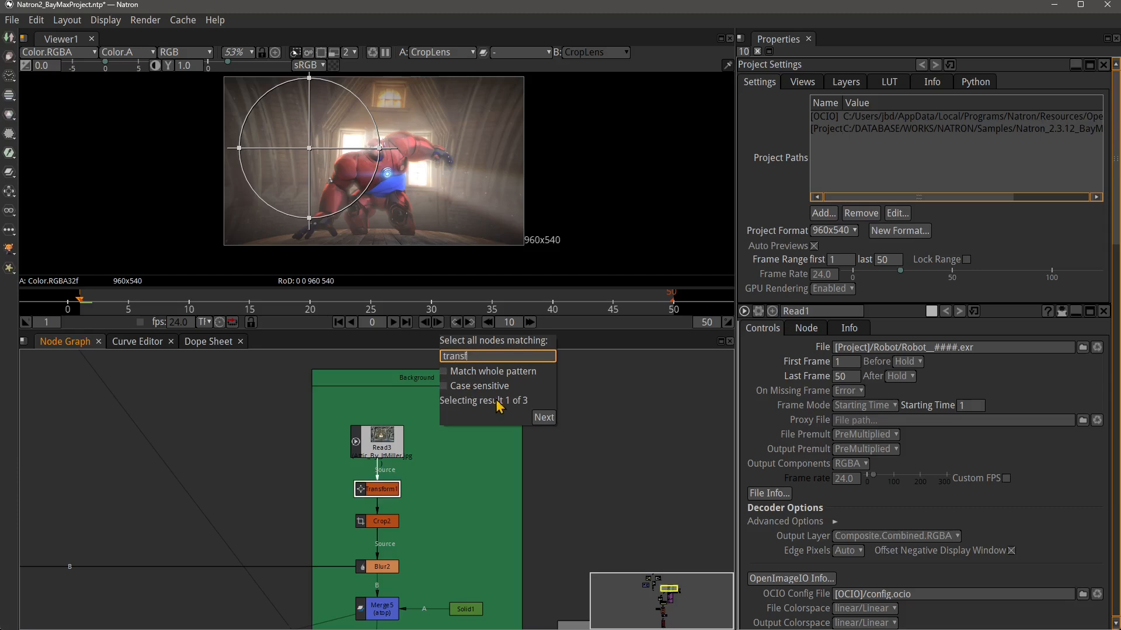
click(548, 424)
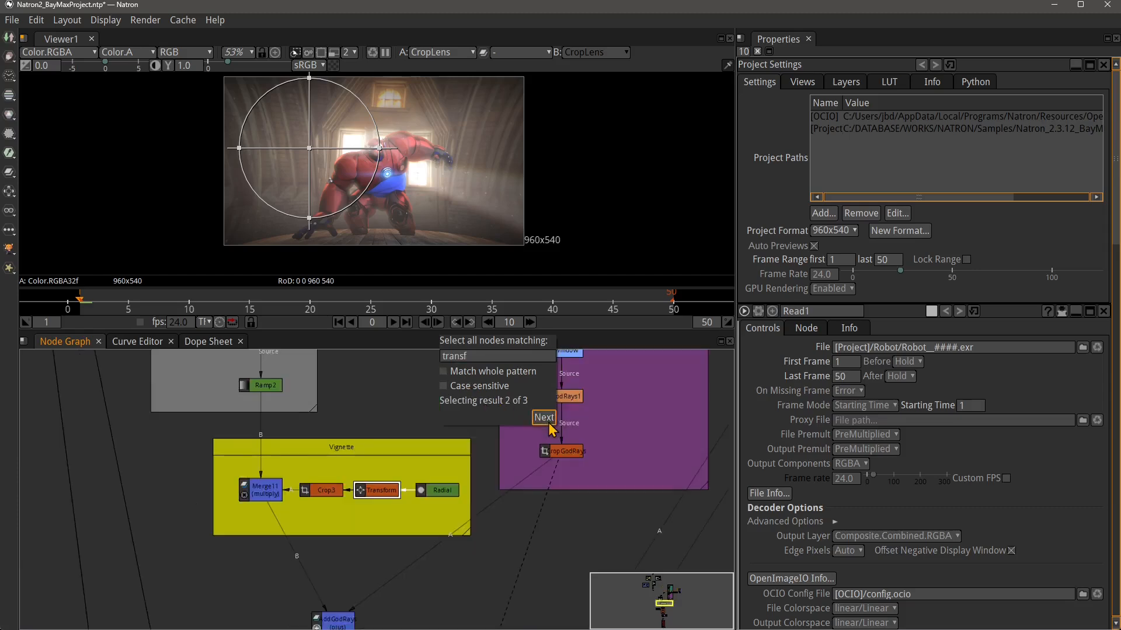
click(543, 418)
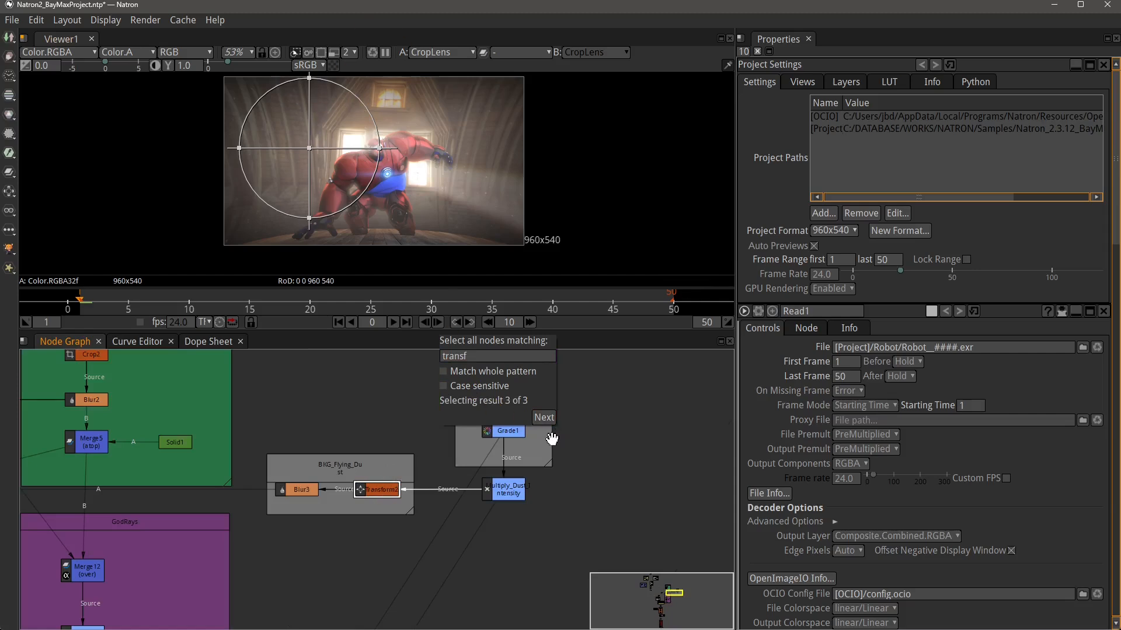
click(588, 421)
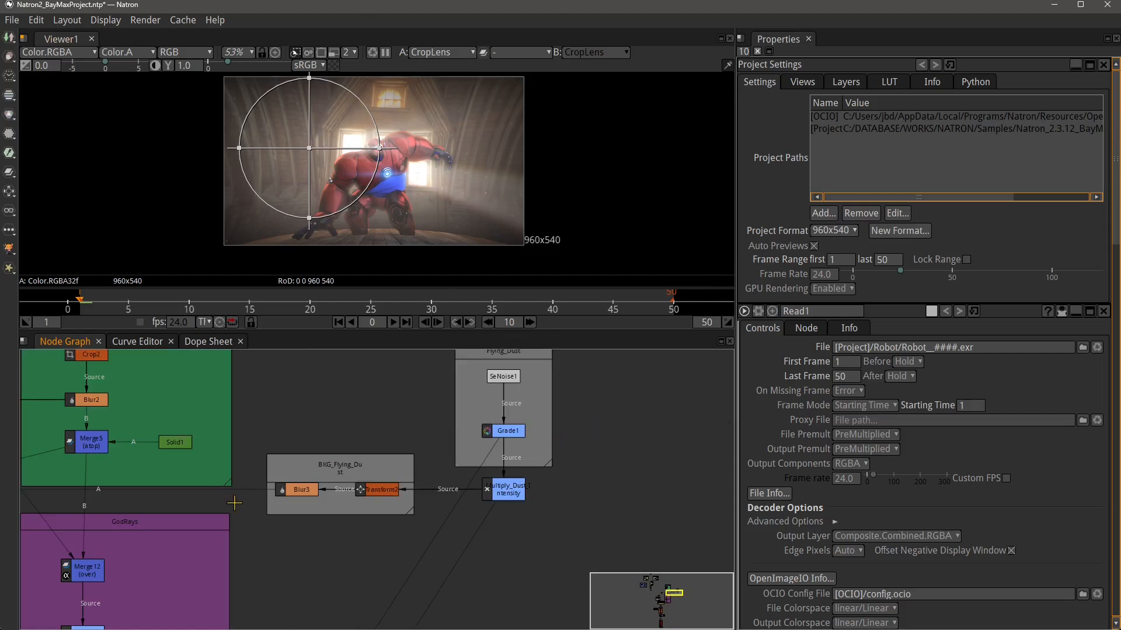
Extract the BKG_Flying_Dust group's backdrop between the Background and Flying_Dust groups.
drag(266, 503, 419, 479)
click(476, 456)
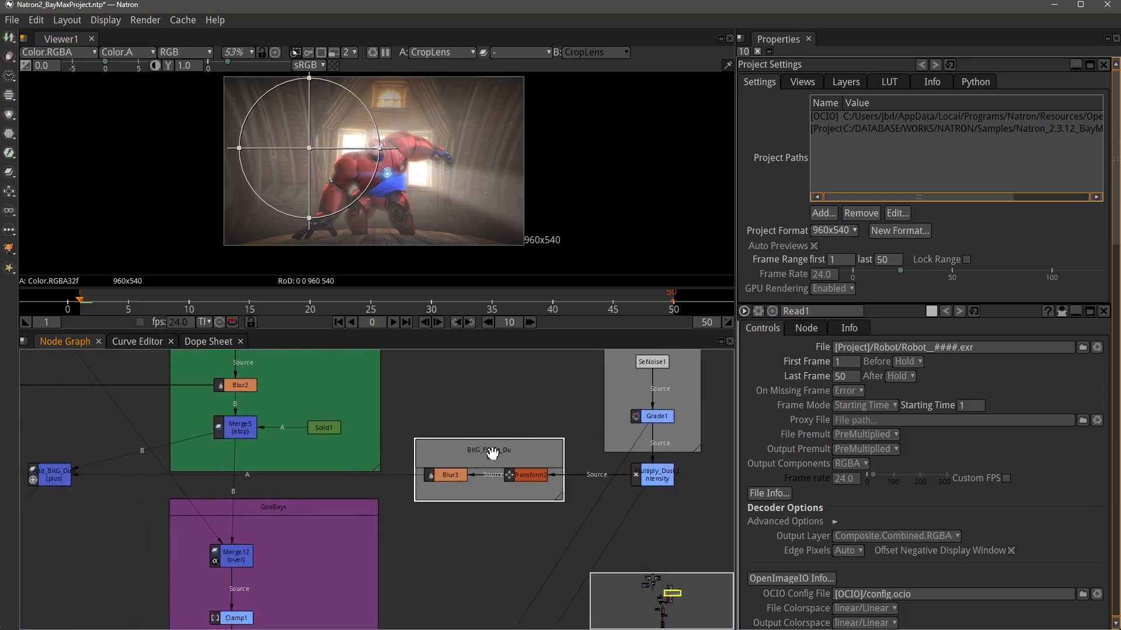
right_click(493, 454)
mouse_move(584, 238)
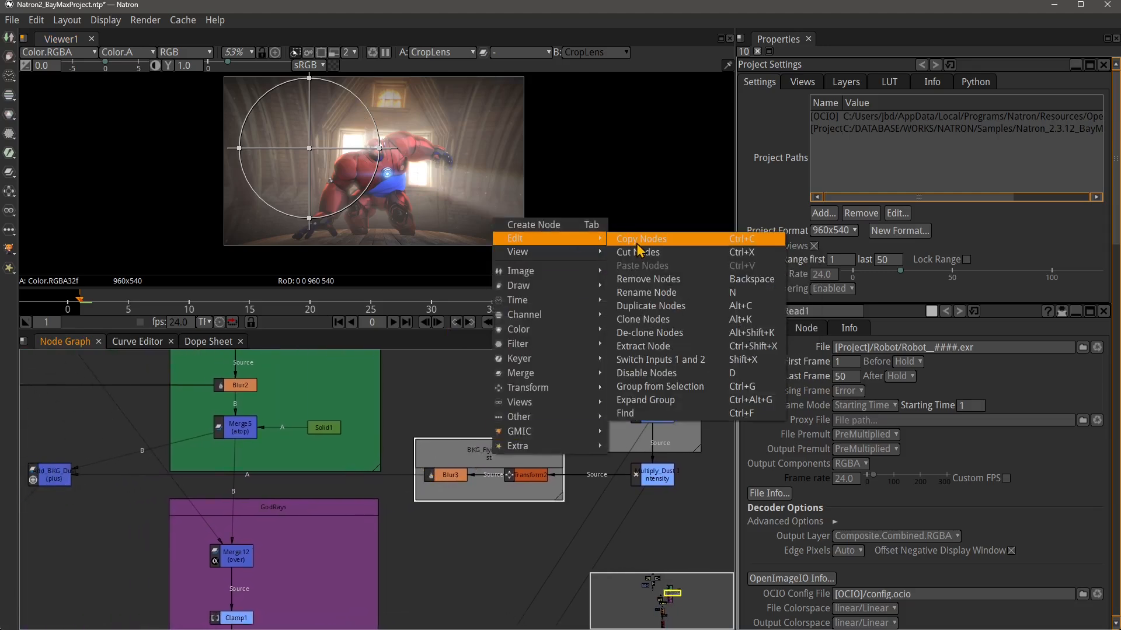
click(640, 347)
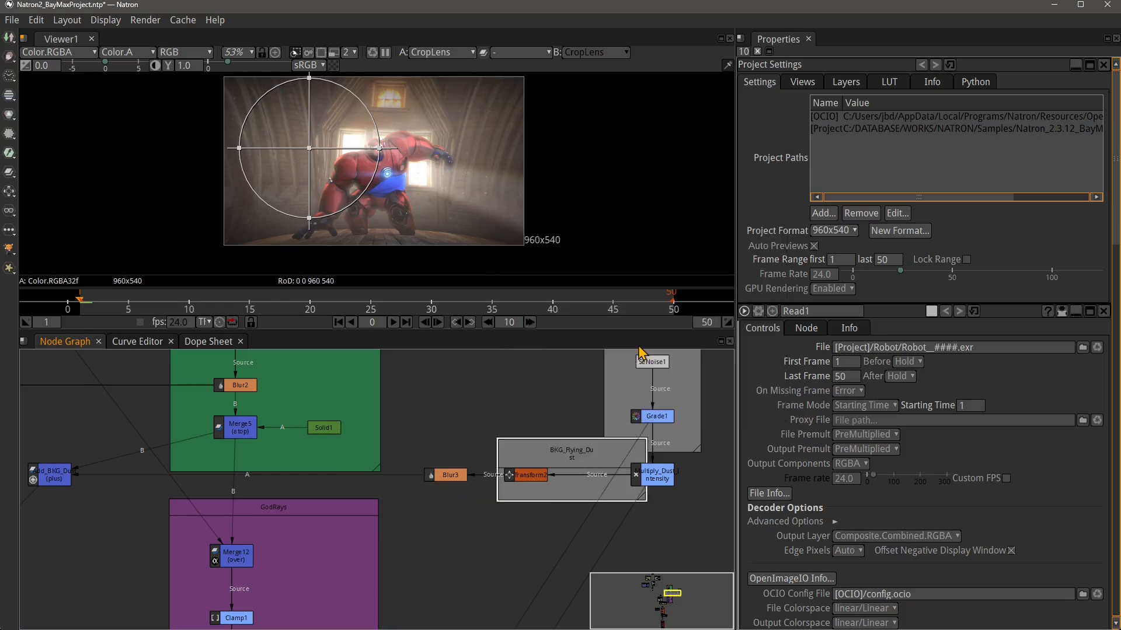
Move the Blur3 node straight down and shift the BKG_Flying_Dust backdrop with Transform2 to above it.
drag(426, 482, 426, 574)
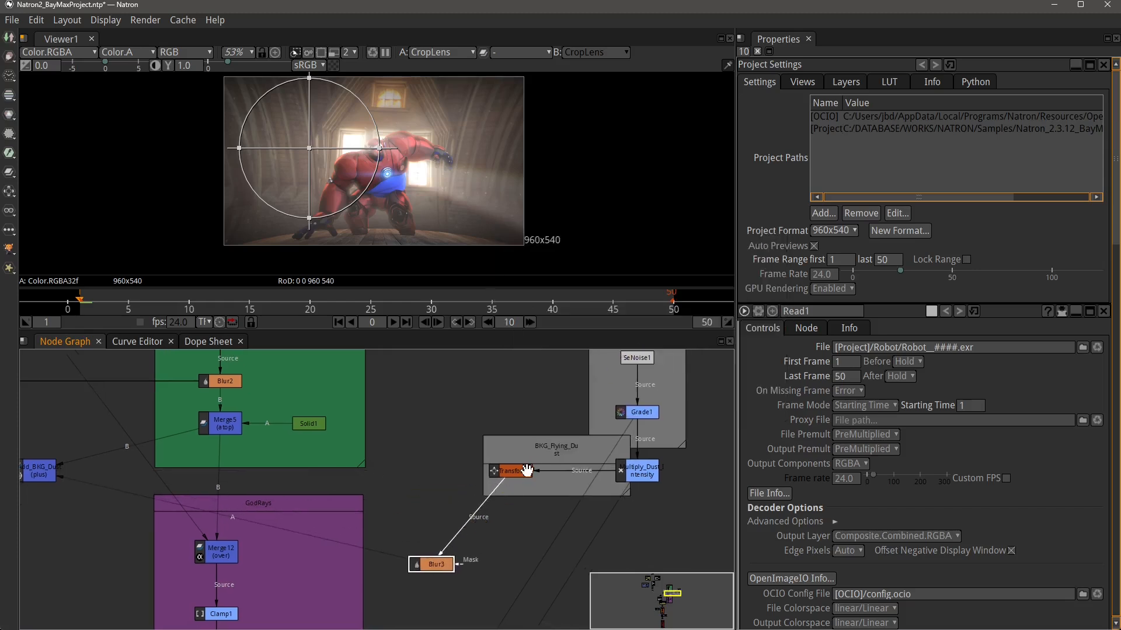
drag(537, 456, 453, 433)
Extract the Transform2 node from its connections and place it below the BKG_Flying_Dust backdrop, beside Blur3.
click(438, 445)
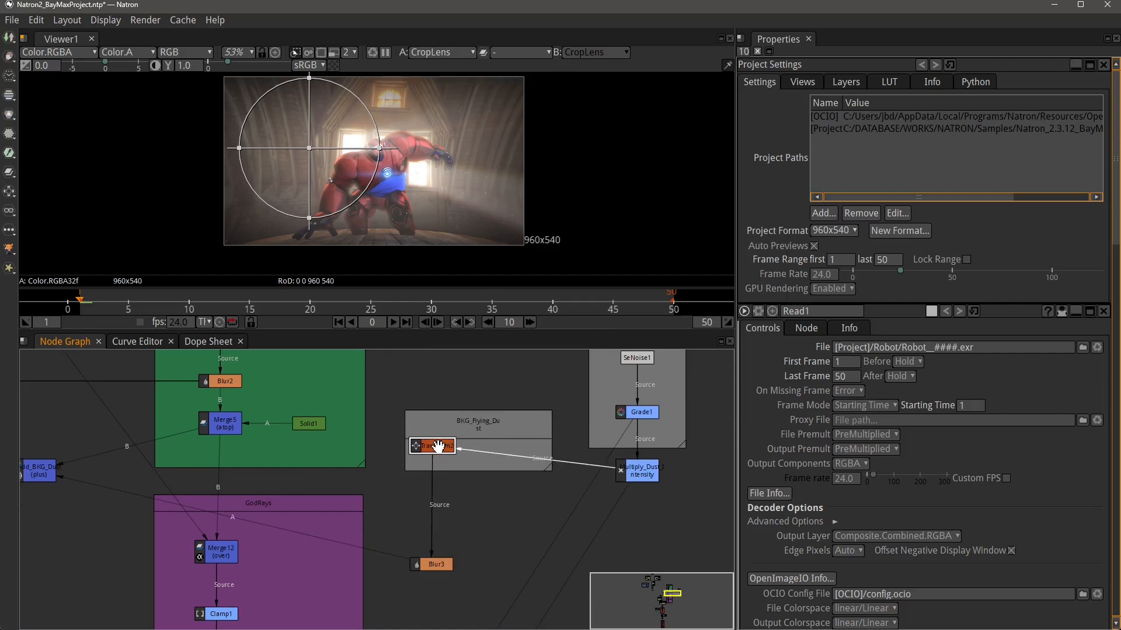
right_click(437, 445)
mouse_move(461, 231)
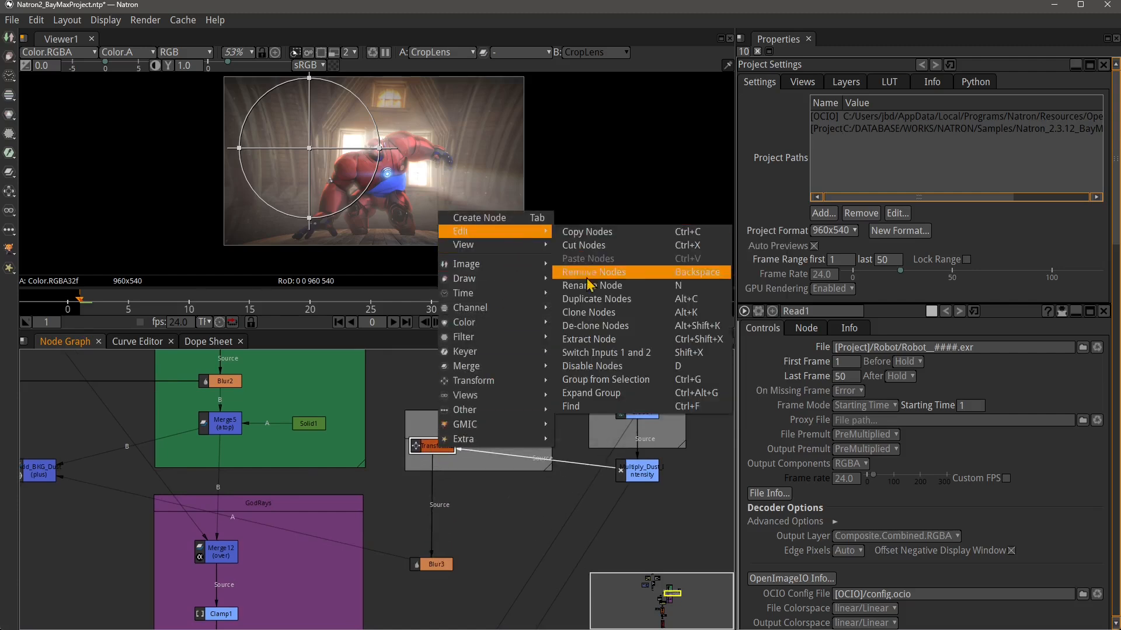
click(590, 346)
drag(526, 447, 533, 529)
Remove the emptied BKG_Flying_Dust backdrop from the node graph.
drag(482, 449, 465, 441)
mouse_move(543, 463)
mouse_down()
mouse_move(555, 491)
mouse_move(547, 461)
mouse_move(527, 492)
mouse_move(536, 467)
mouse_up()
drag(486, 424, 491, 417)
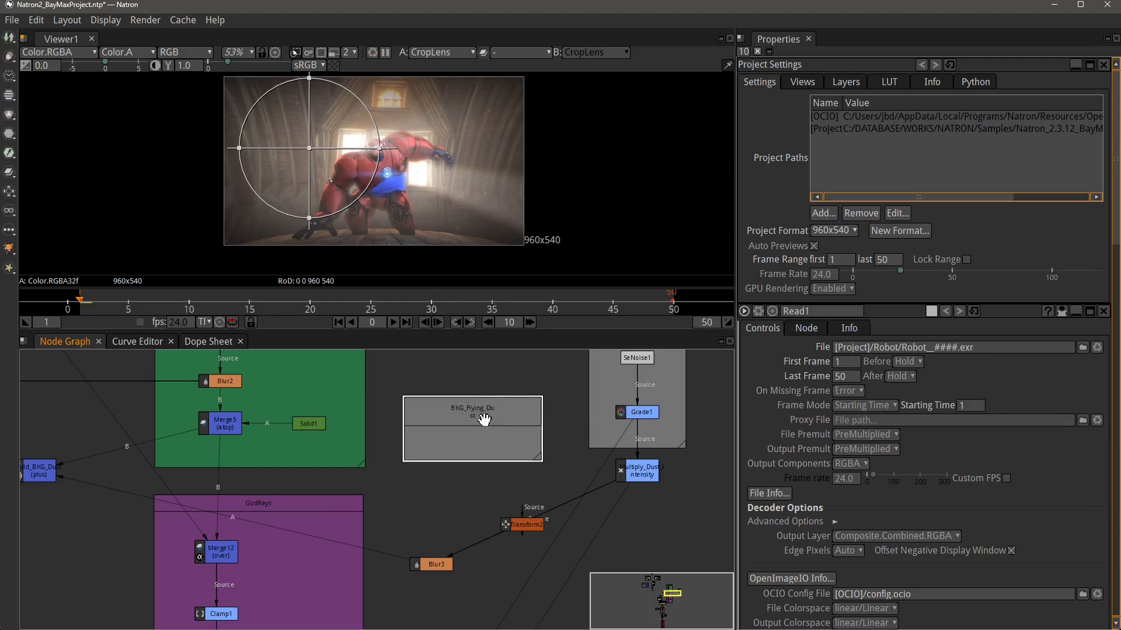
right_click(478, 419)
mouse_move(572, 206)
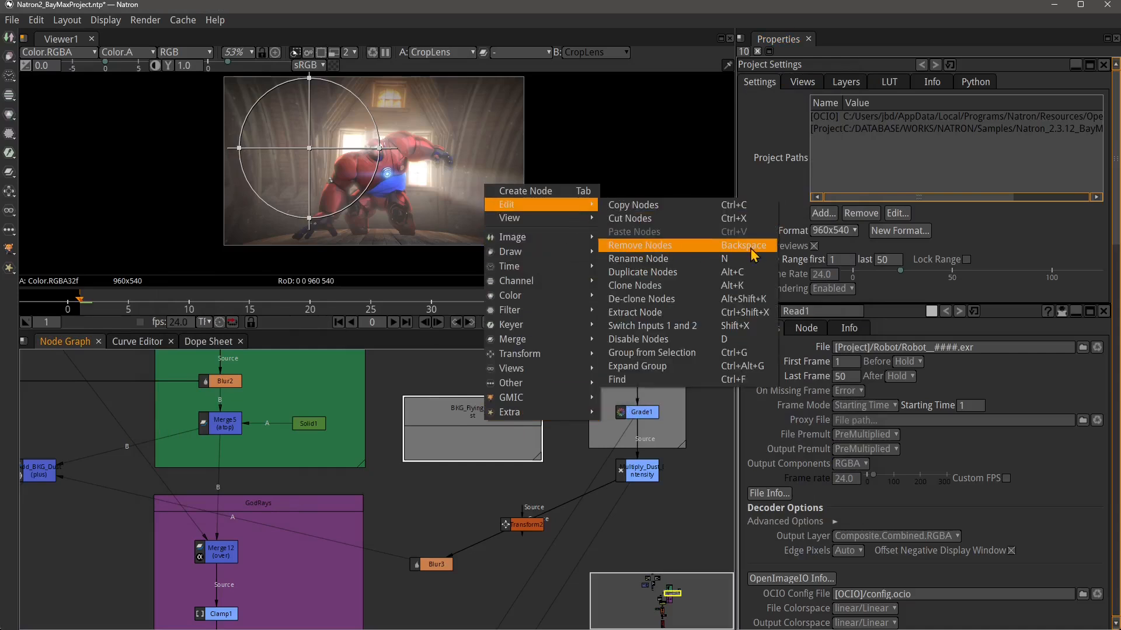
click(670, 246)
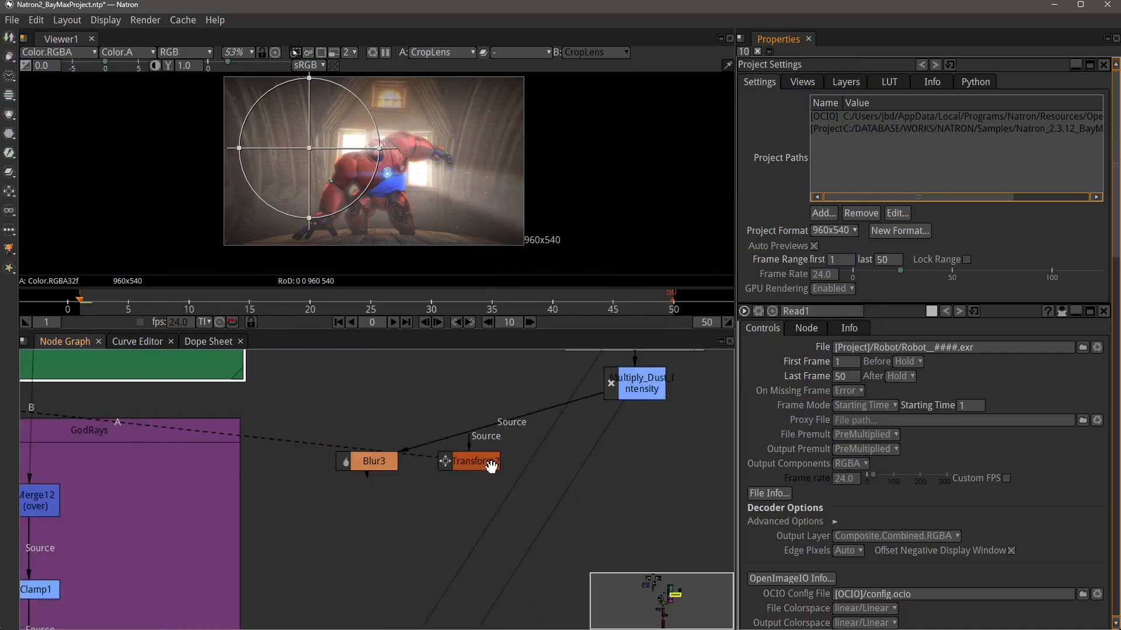
Bring Transform2 and Multiply_Dust_Intensity close to Blur3 and automatically rearrange the three nodes.
drag(490, 467, 483, 409)
drag(638, 383, 573, 445)
drag(473, 405, 470, 420)
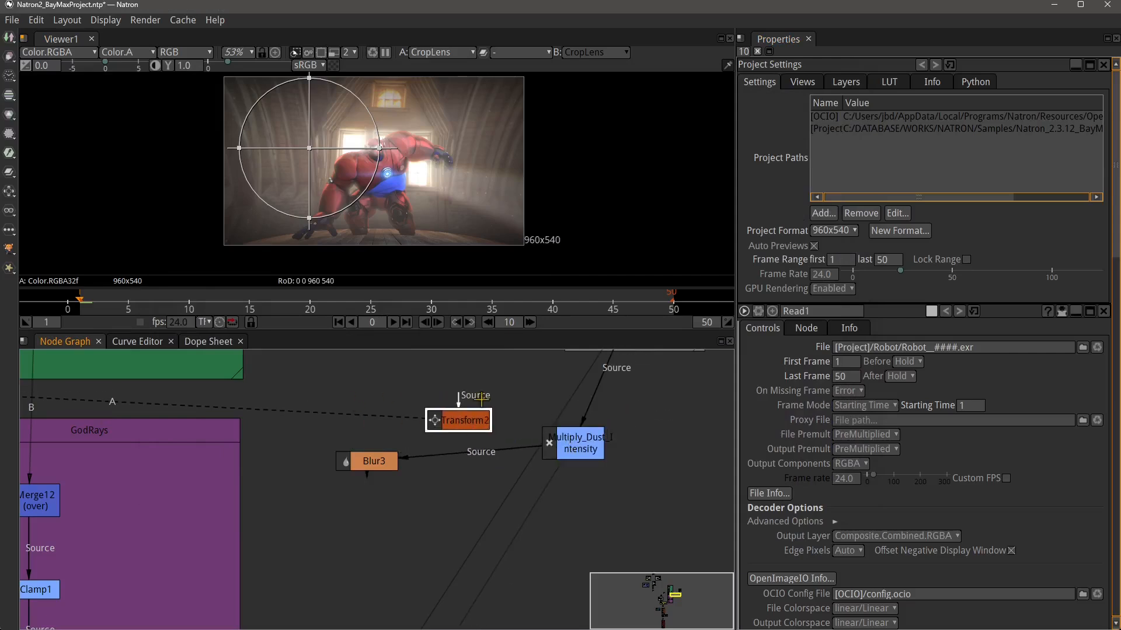
drag(298, 389, 652, 514)
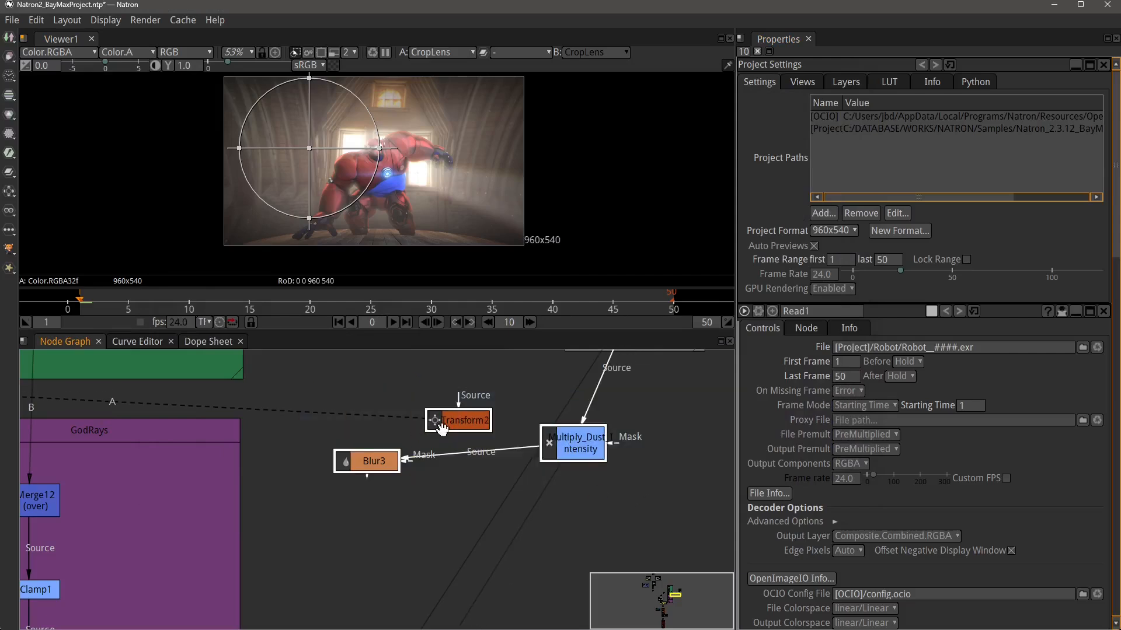
key(l)
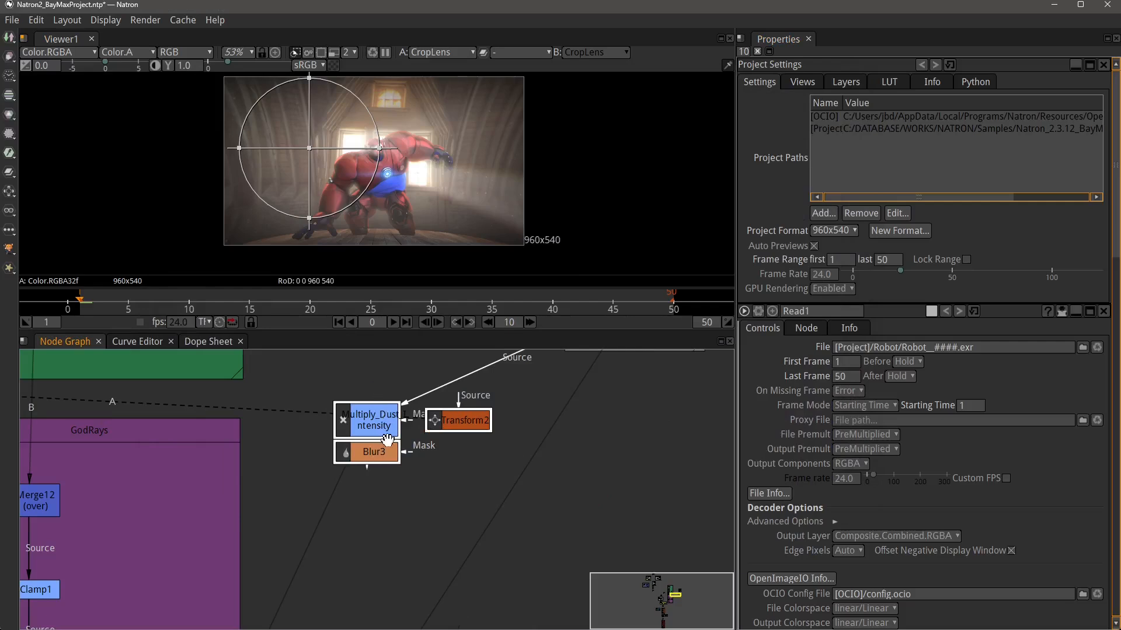
Spread the three nodes apart, with Blur3 well below Multiply_Dust_Intensity and Transform2 to its right.
click(376, 398)
click(383, 463)
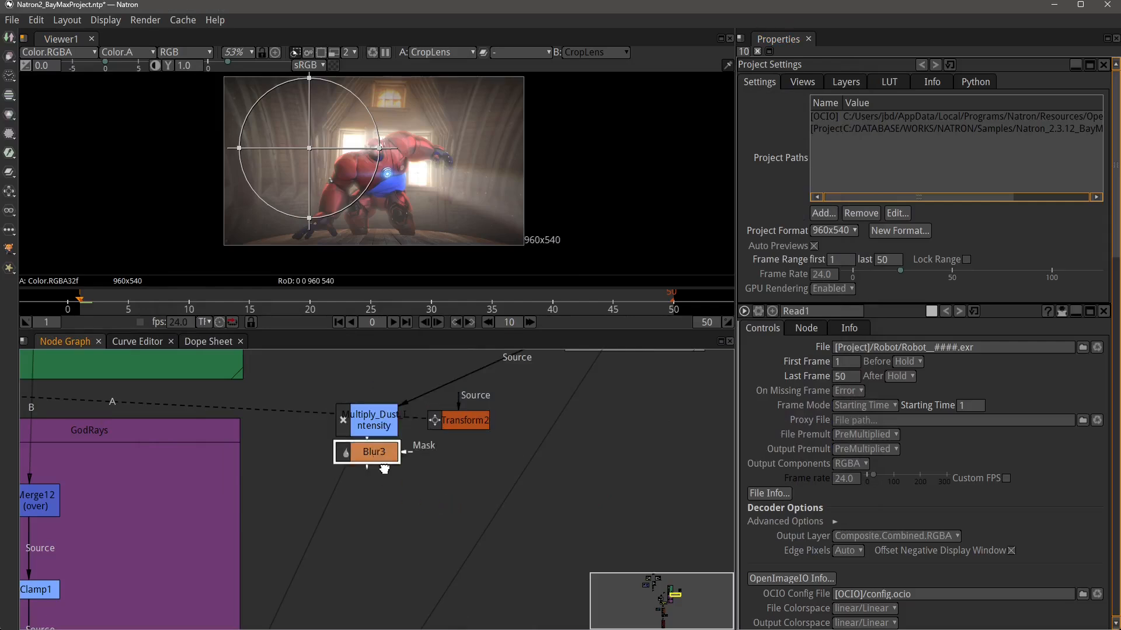
drag(384, 469, 437, 545)
drag(379, 430, 392, 430)
drag(458, 422, 524, 432)
mouse_move(393, 425)
mouse_down()
mouse_move(437, 432)
mouse_move(408, 422)
mouse_up()
Enclose Multiply_Dust_Intensity, Transform2 and Blur3 in a new backdrop and enlarge it slightly beyond Blur3.
drag(339, 378, 587, 569)
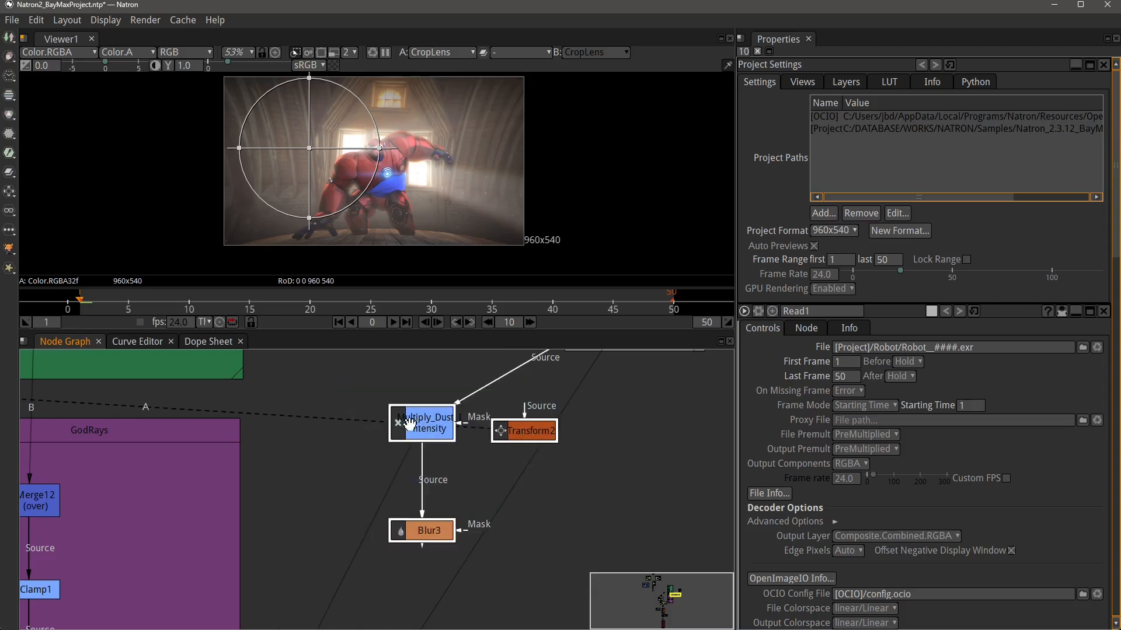
click(10, 232)
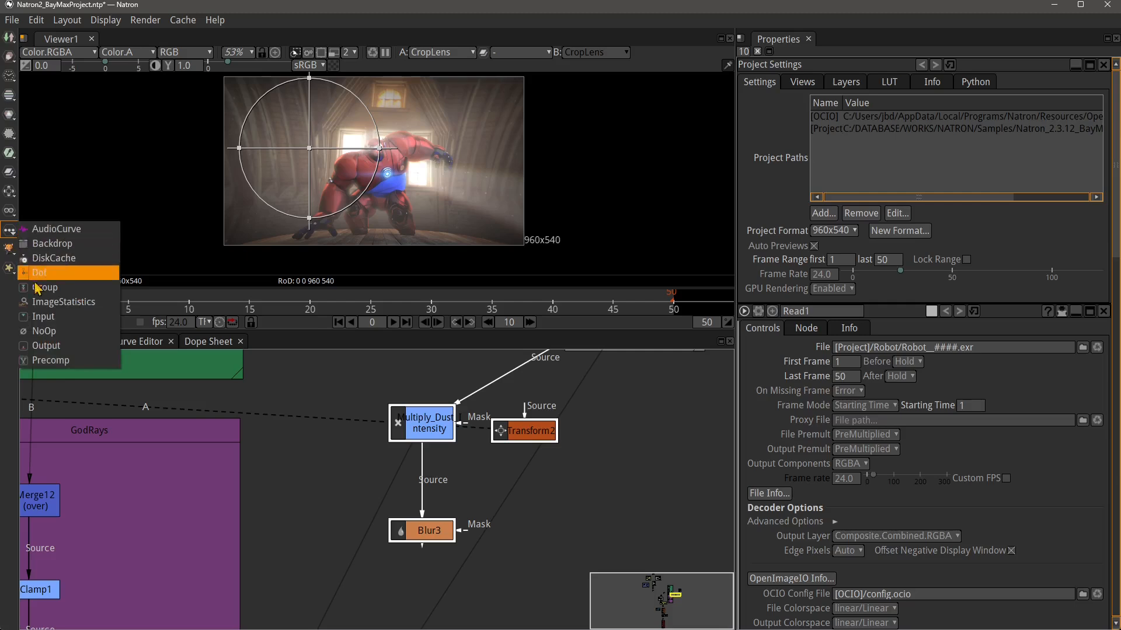
click(53, 248)
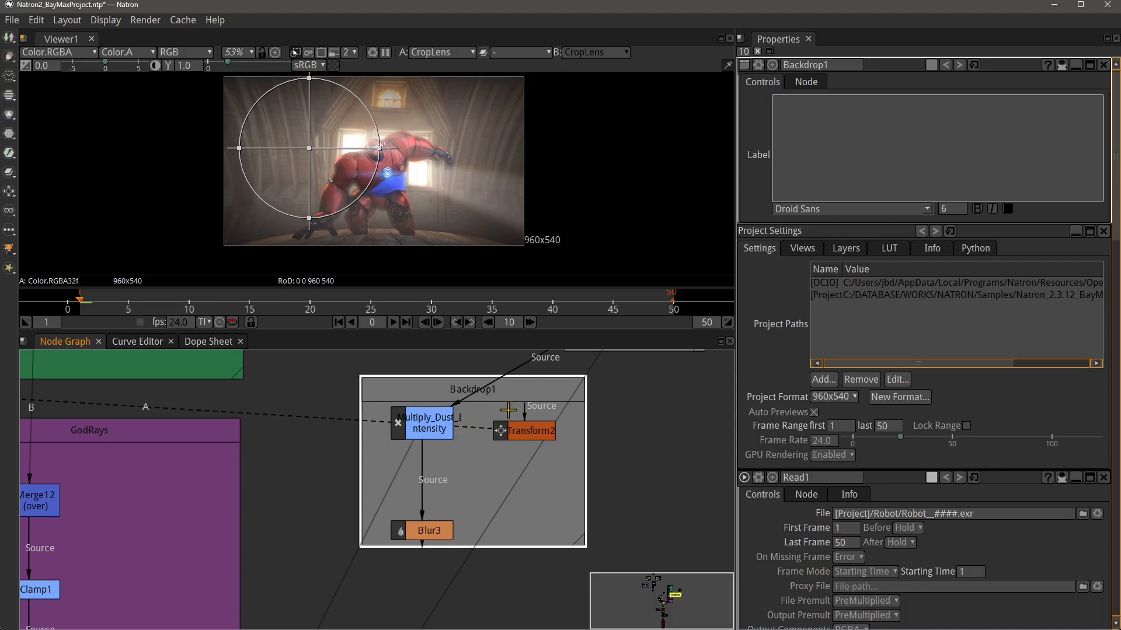
drag(583, 543, 593, 570)
Set the new backdrop's label text to "Custom Backdrop Grouping".
click(778, 100)
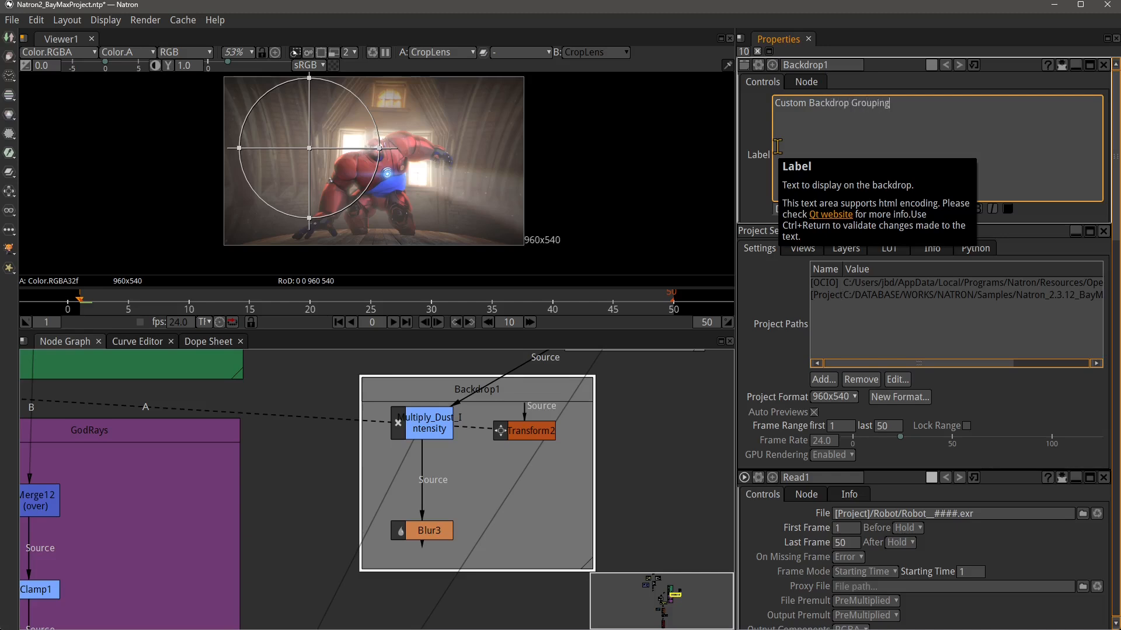
click(587, 448)
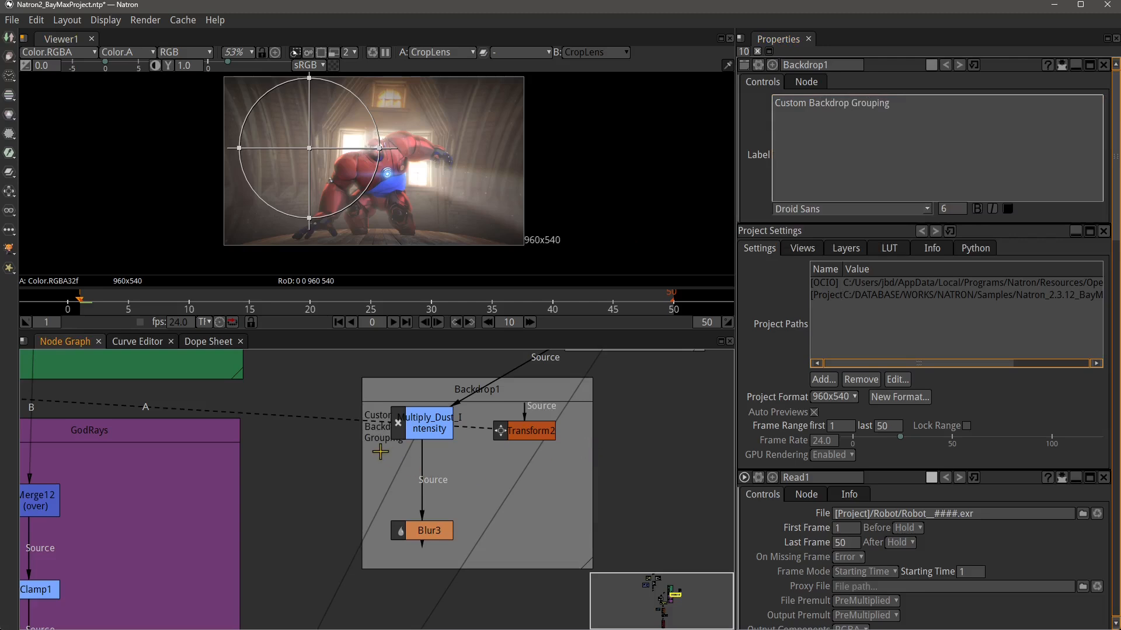
click(374, 432)
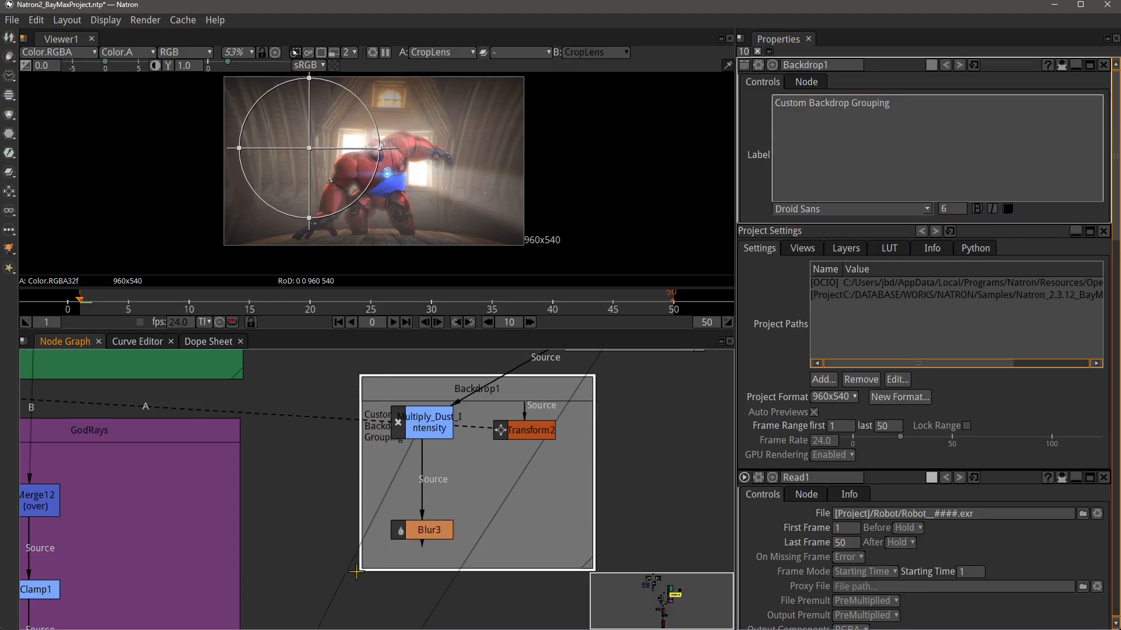
Widen the backdrop and shift its three nodes to the right, clear of the label text.
drag(581, 562, 636, 556)
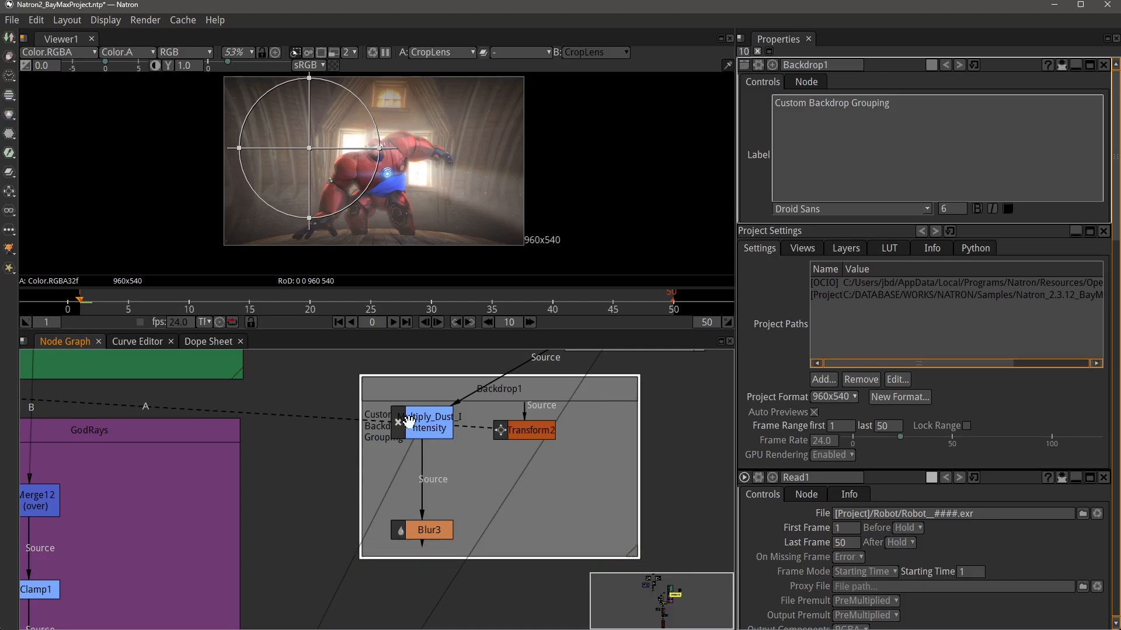
drag(424, 424, 465, 460)
drag(528, 430, 596, 440)
drag(429, 530, 445, 528)
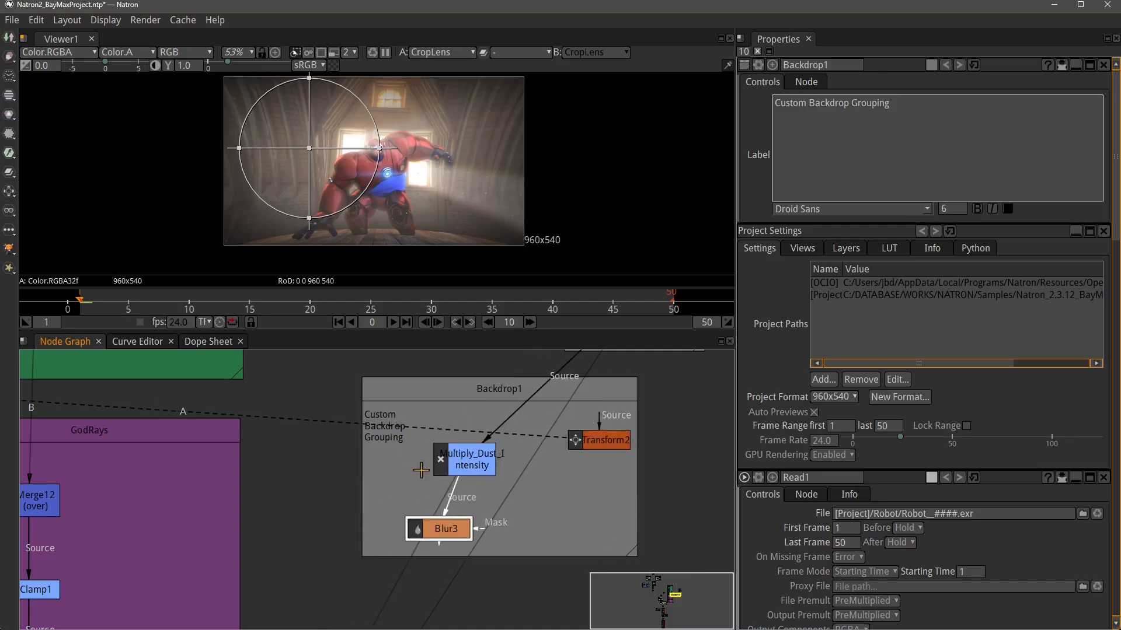
Rename the backdrop node as "Custom Backdrop".
click(390, 434)
drag(828, 65, 642, 78)
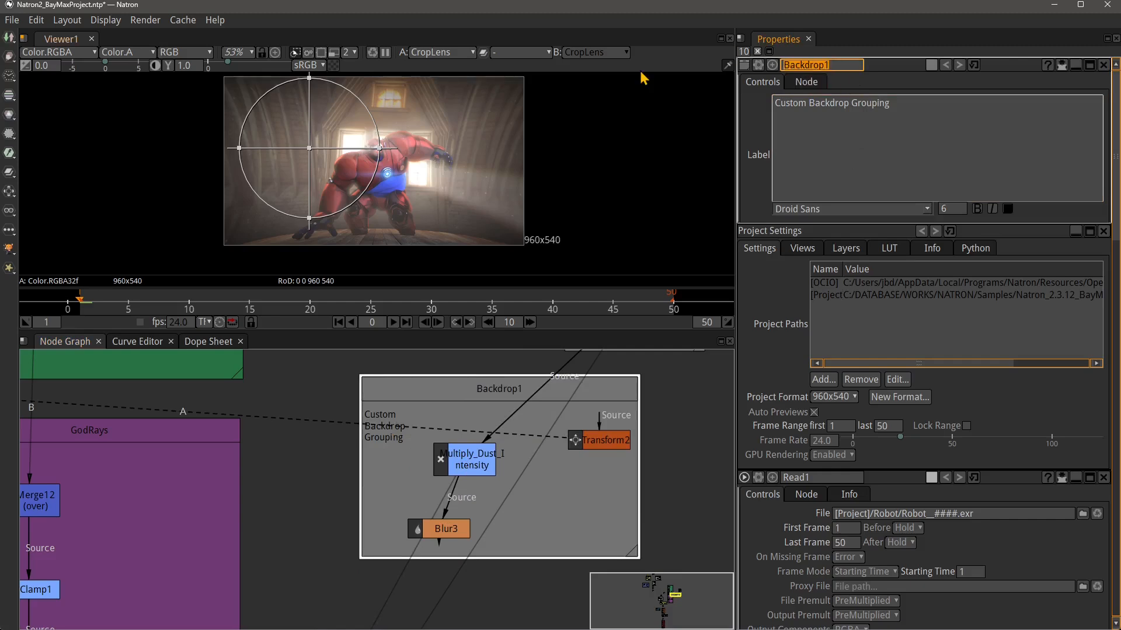
text(Custom Backdrop)
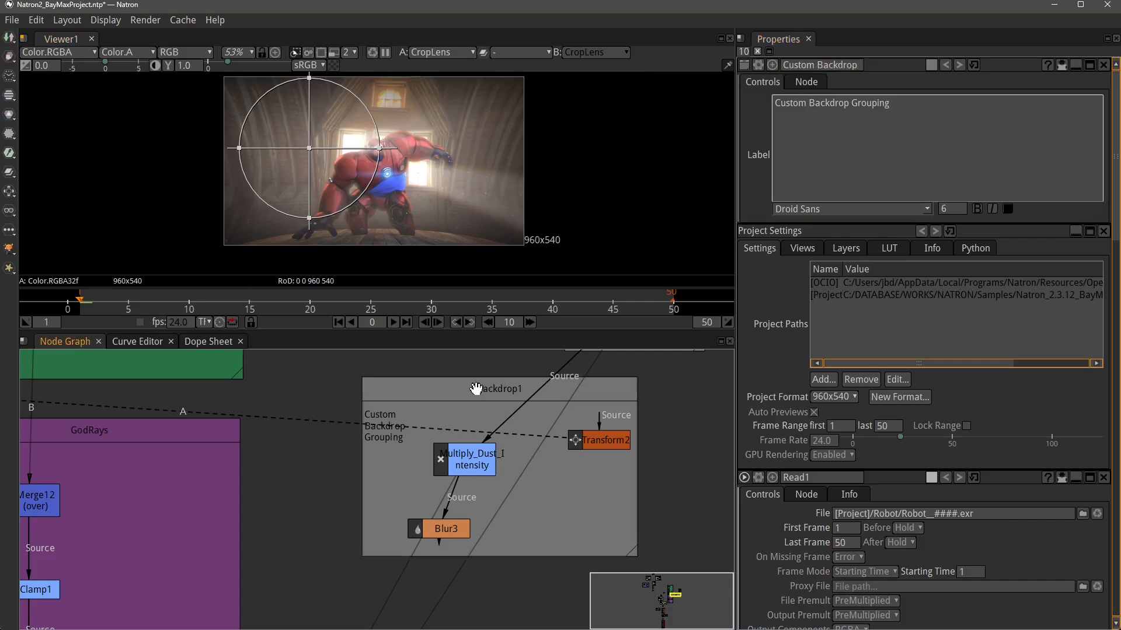
click(860, 65)
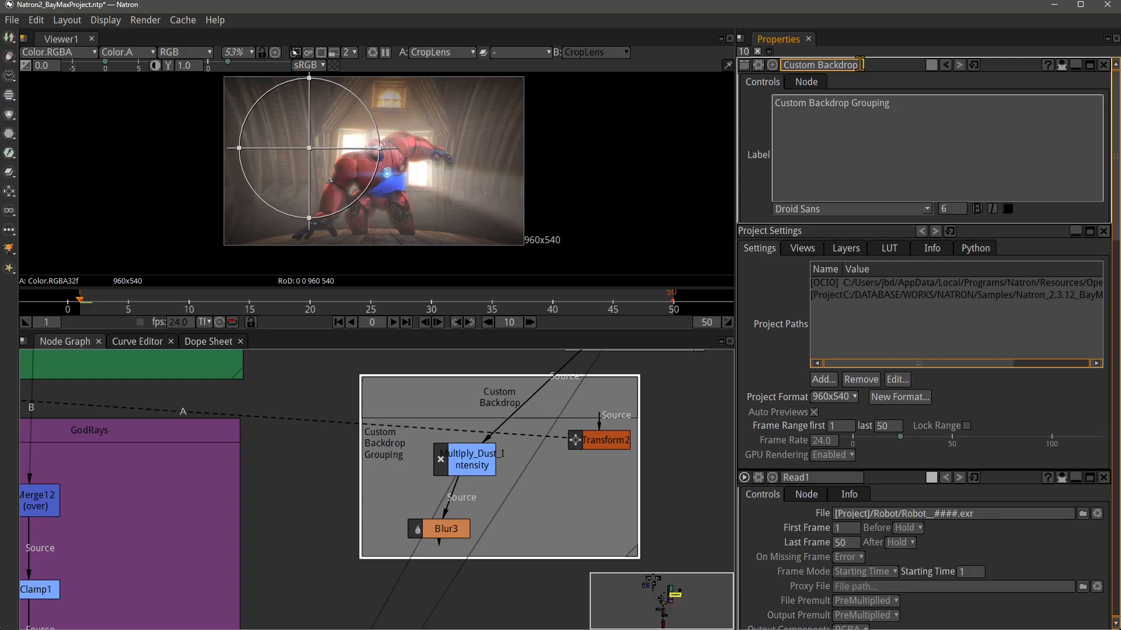
click(662, 431)
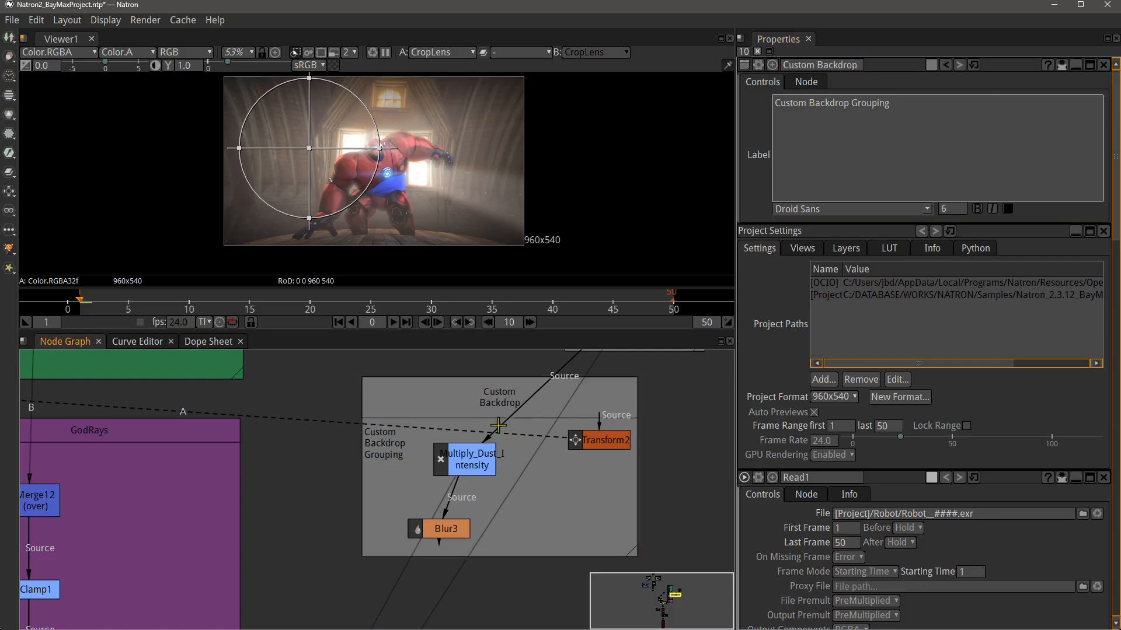
Nudge the Custom Backdrop with its nodes, try deleting it, and undo the deletion.
scroll(394, 471, down, 1)
drag(460, 520, 436, 516)
click(448, 414)
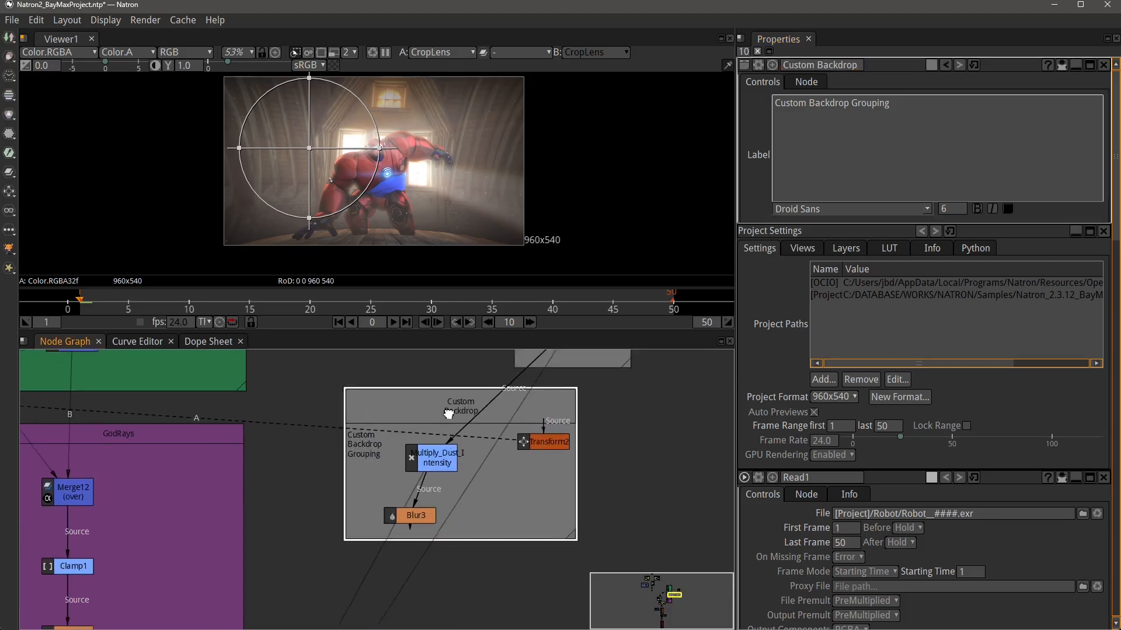
drag(449, 409, 443, 410)
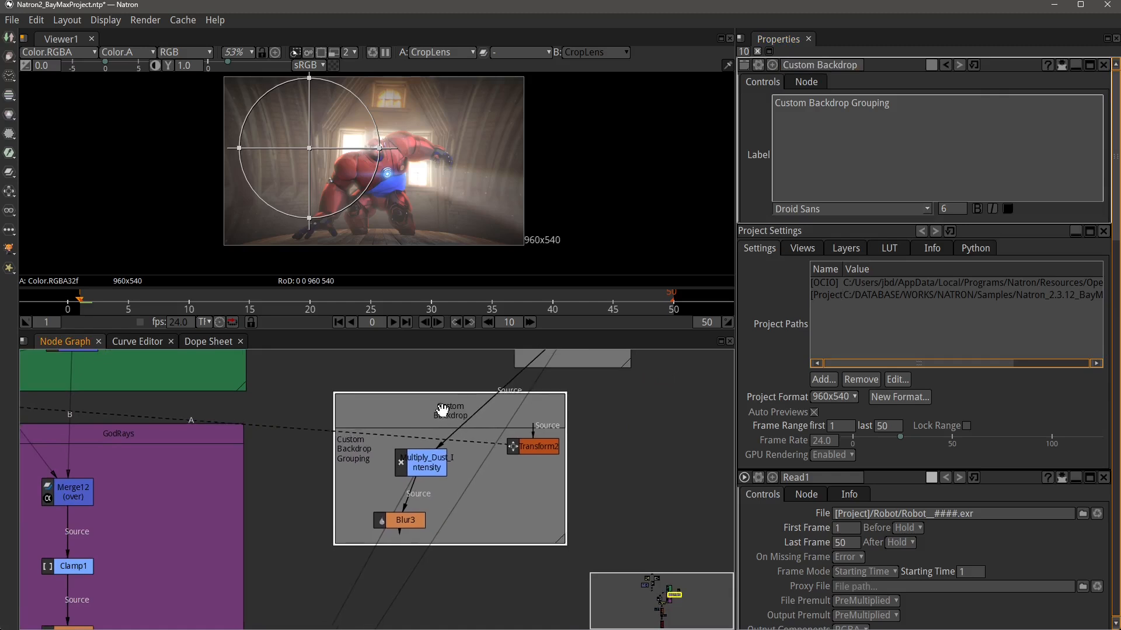
key(Delete)
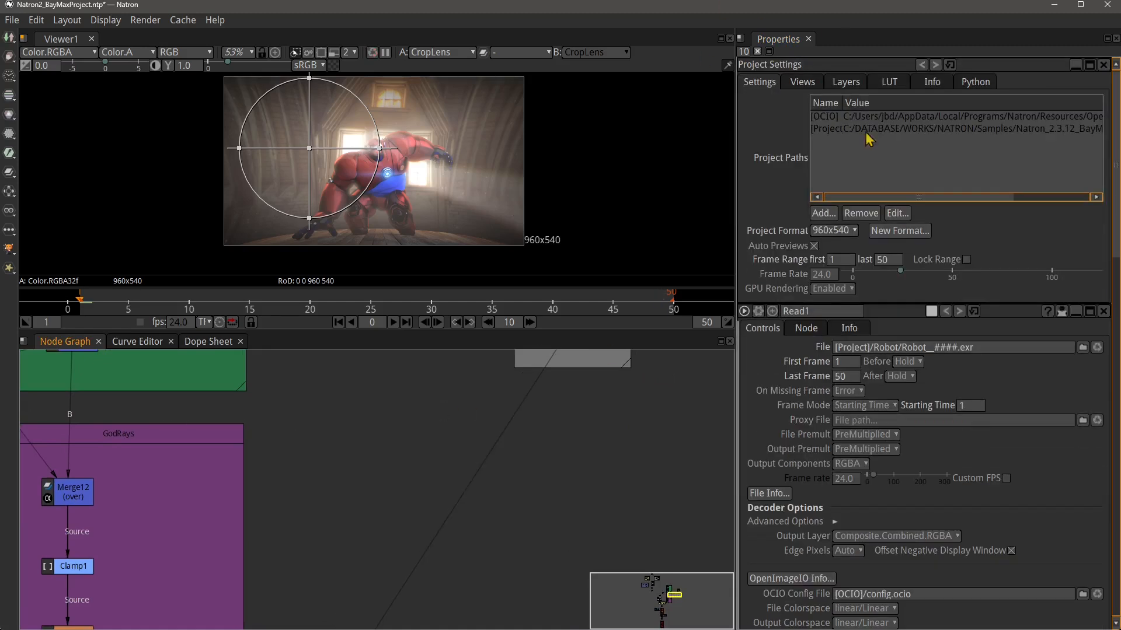
key(ctrl+z)
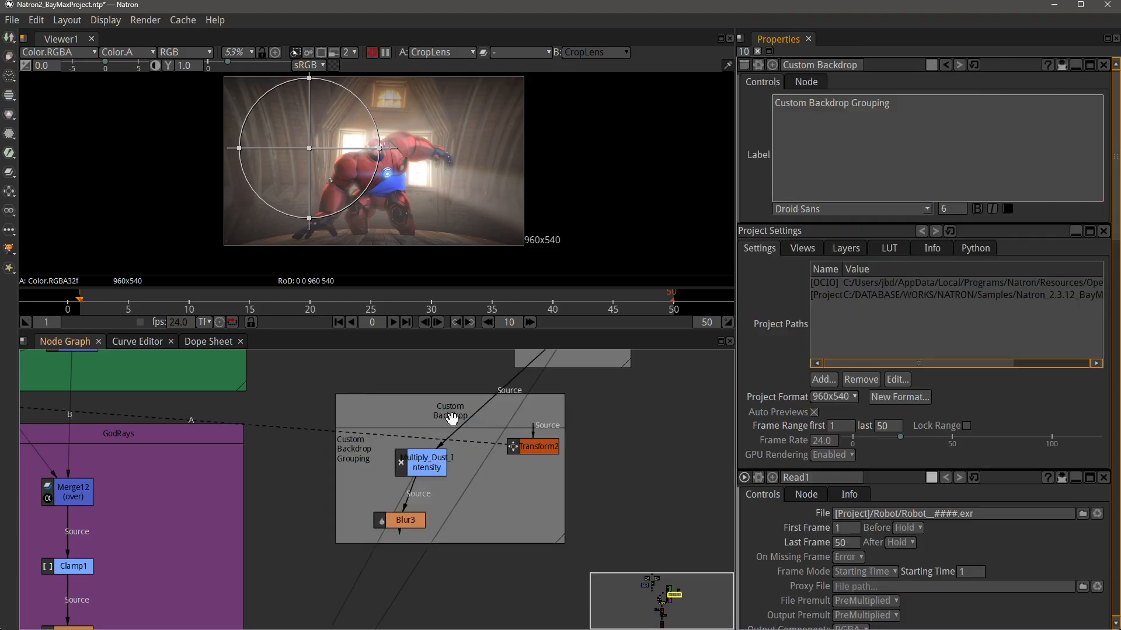
Extract Multiply_Dust_Intensity, Blur3 and Transform2 from their connections and move the Custom Backdrop left, away from Transform2.
ctrl+click(409, 520)
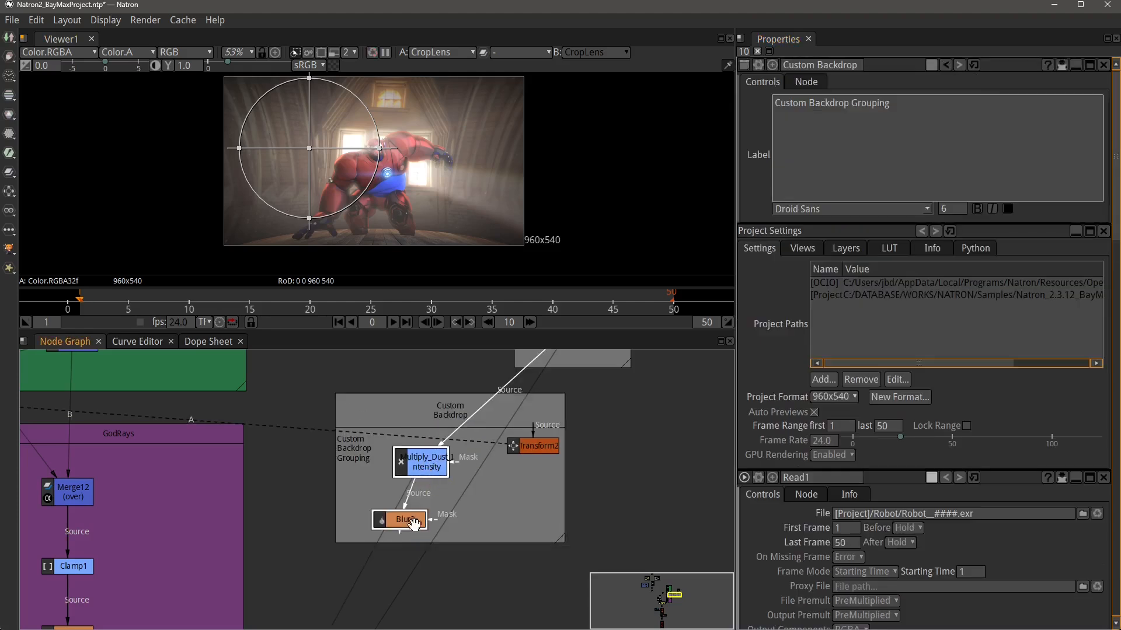
ctrl+click(540, 446)
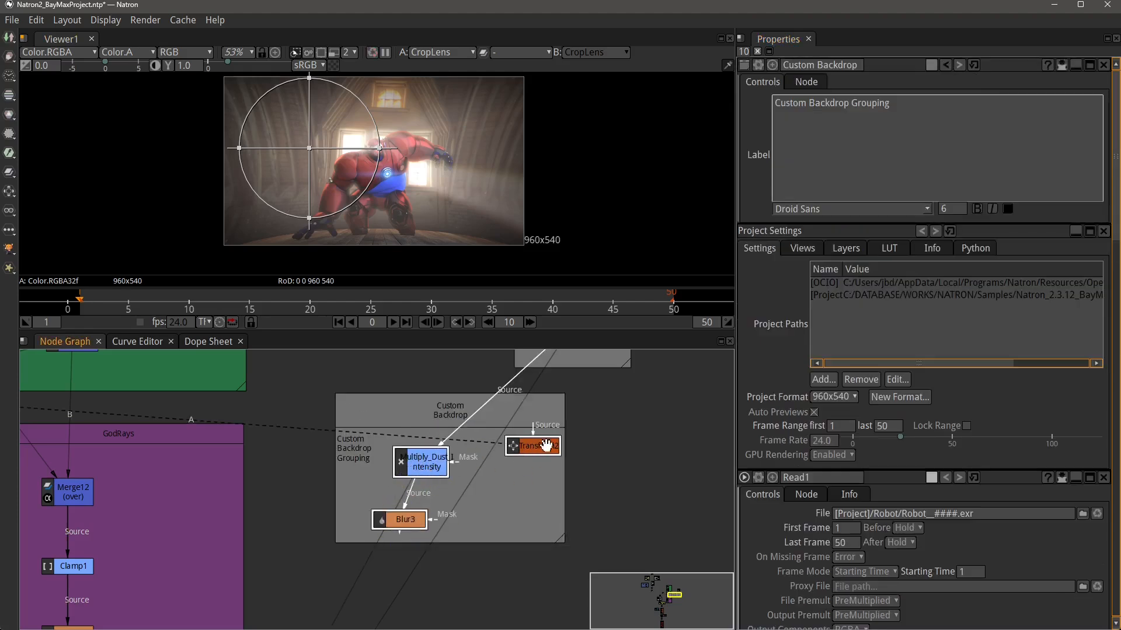
right_click(436, 465)
mouse_move(495, 255)
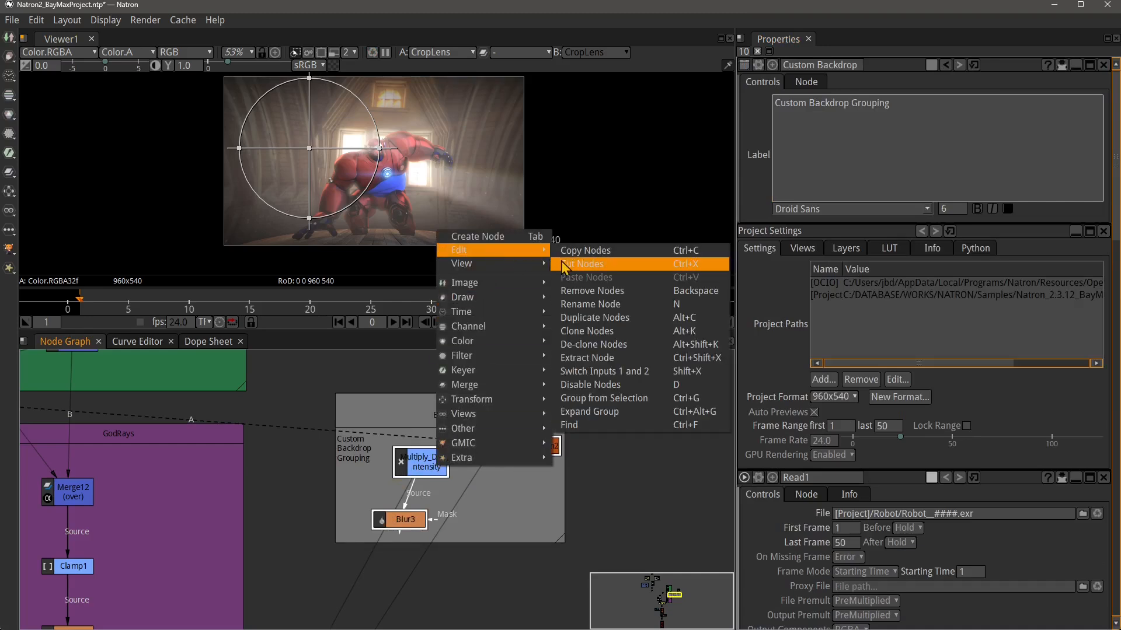
click(592, 357)
drag(445, 422, 397, 422)
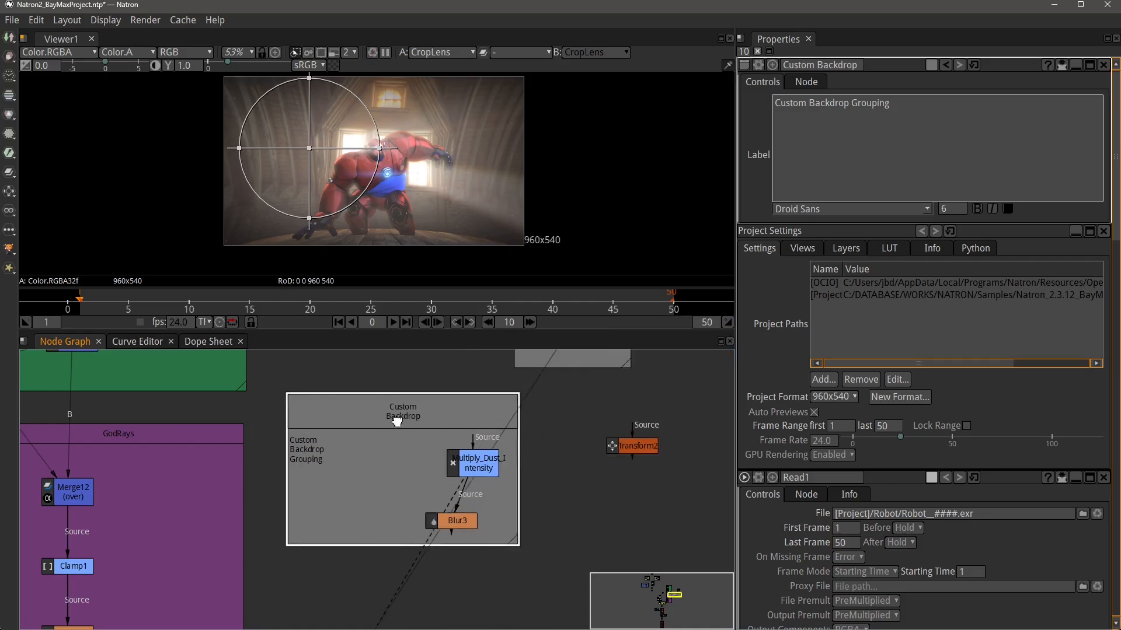
Extract Multiply_Dust_Intensity and Blur3 one at a time so both sit outside the Custom Backdrop.
click(471, 455)
right_click(481, 471)
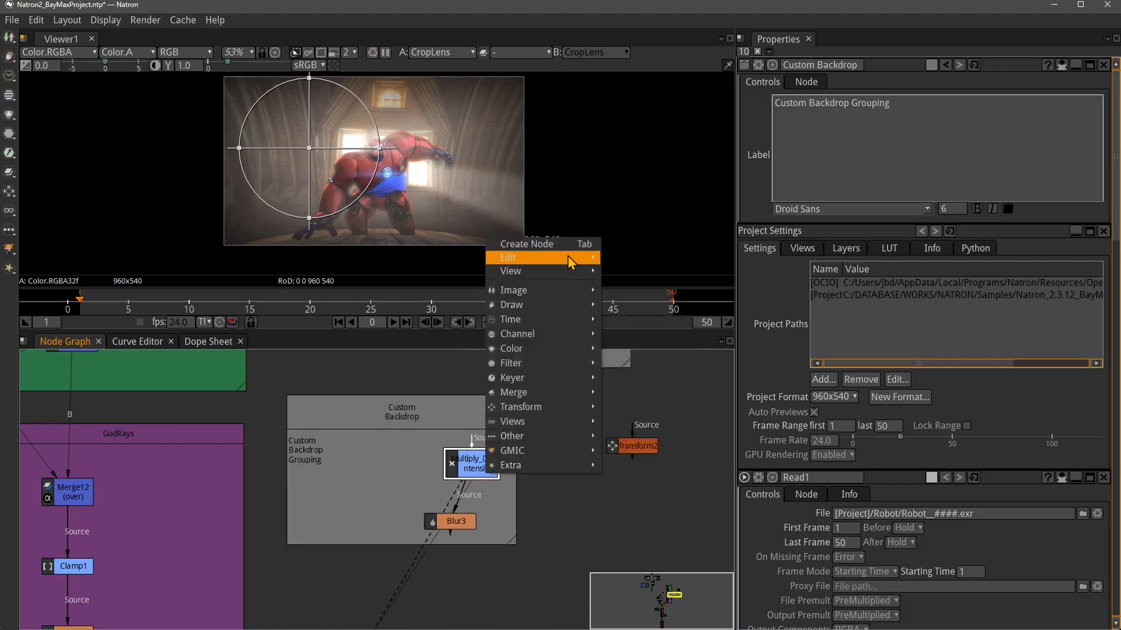
mouse_move(581, 257)
click(634, 366)
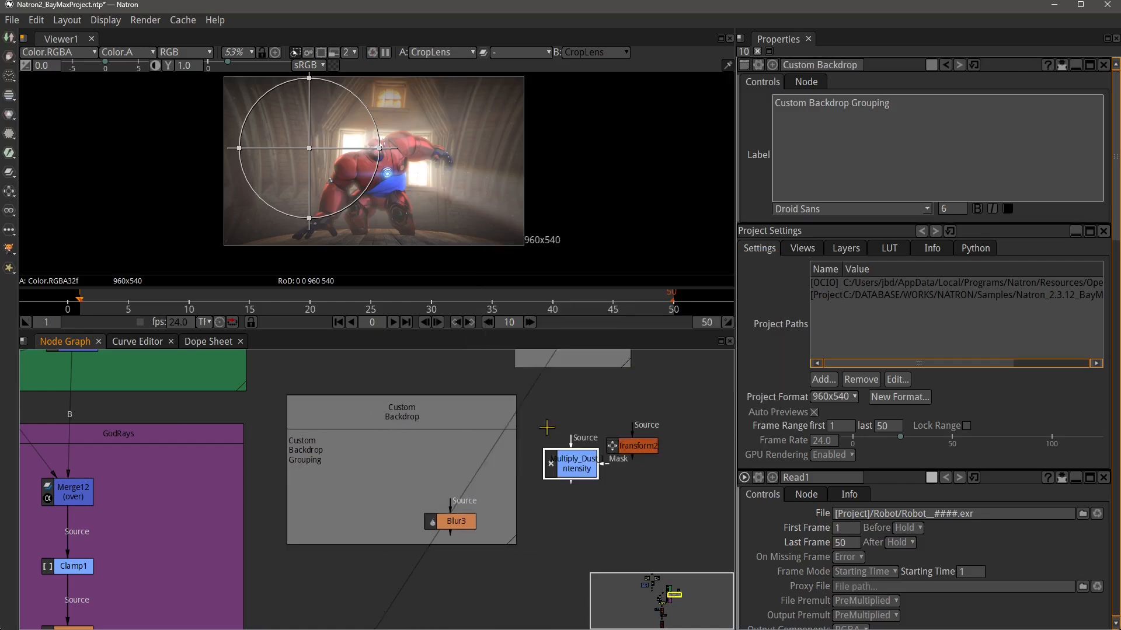
click(461, 521)
right_click(464, 526)
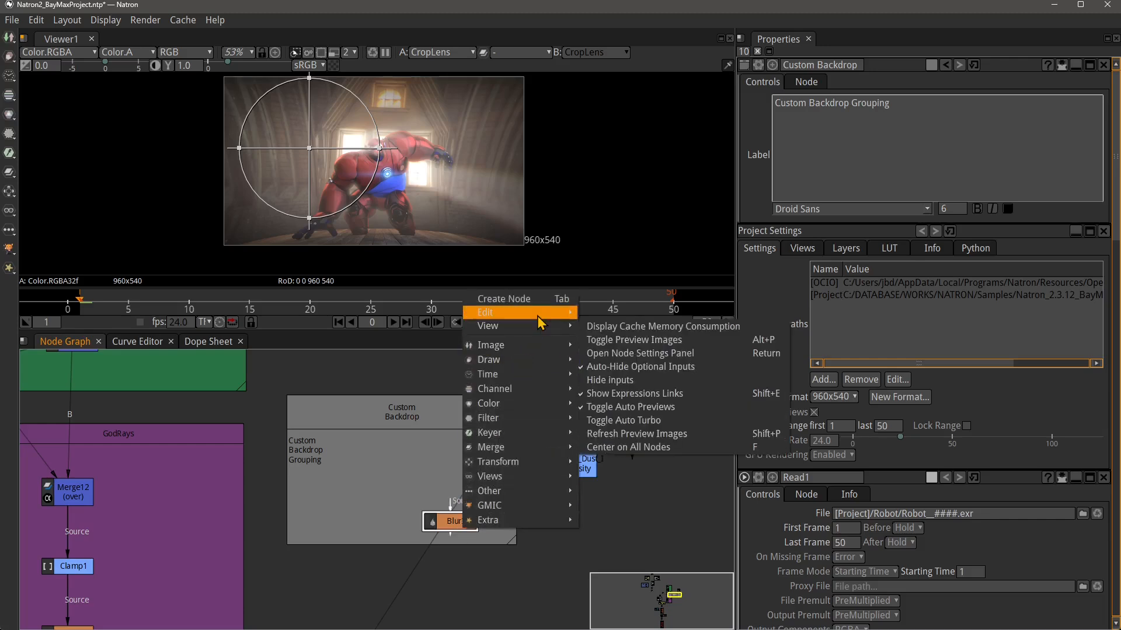
mouse_move(560, 313)
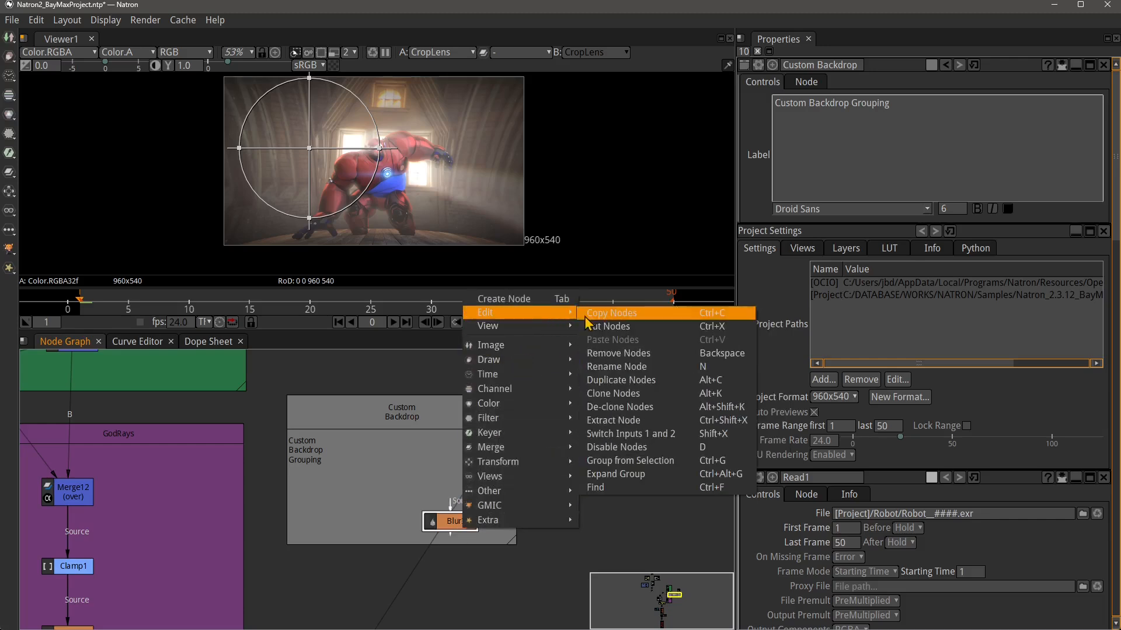
click(712, 426)
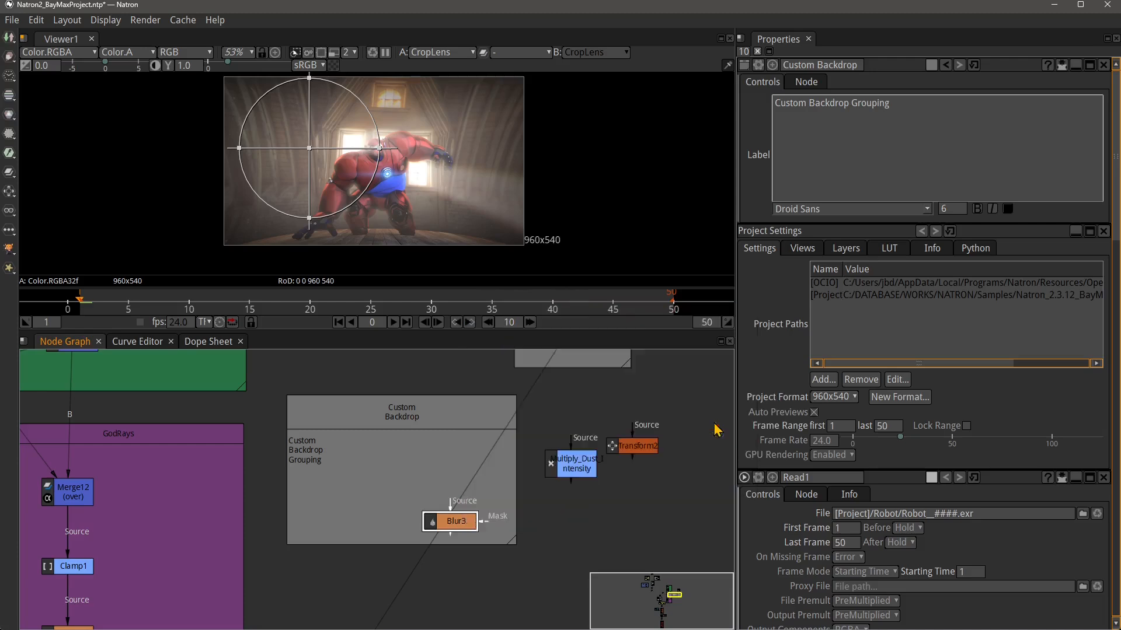
Delete the emptied Custom Backdrop from the node graph.
click(410, 447)
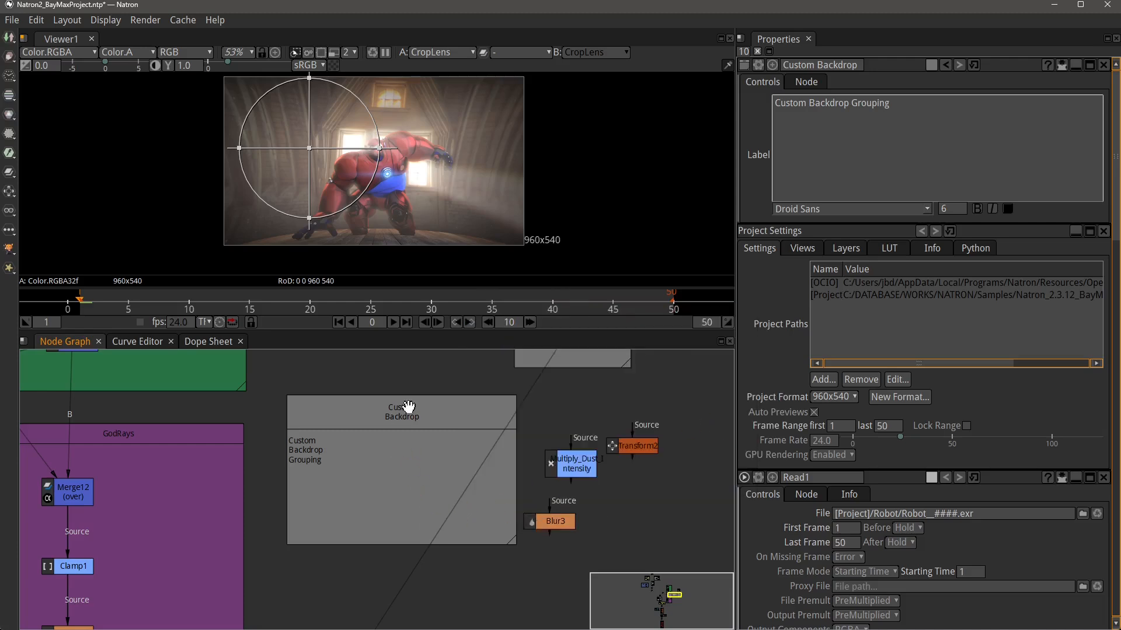
drag(408, 407, 376, 418)
key(Delete)
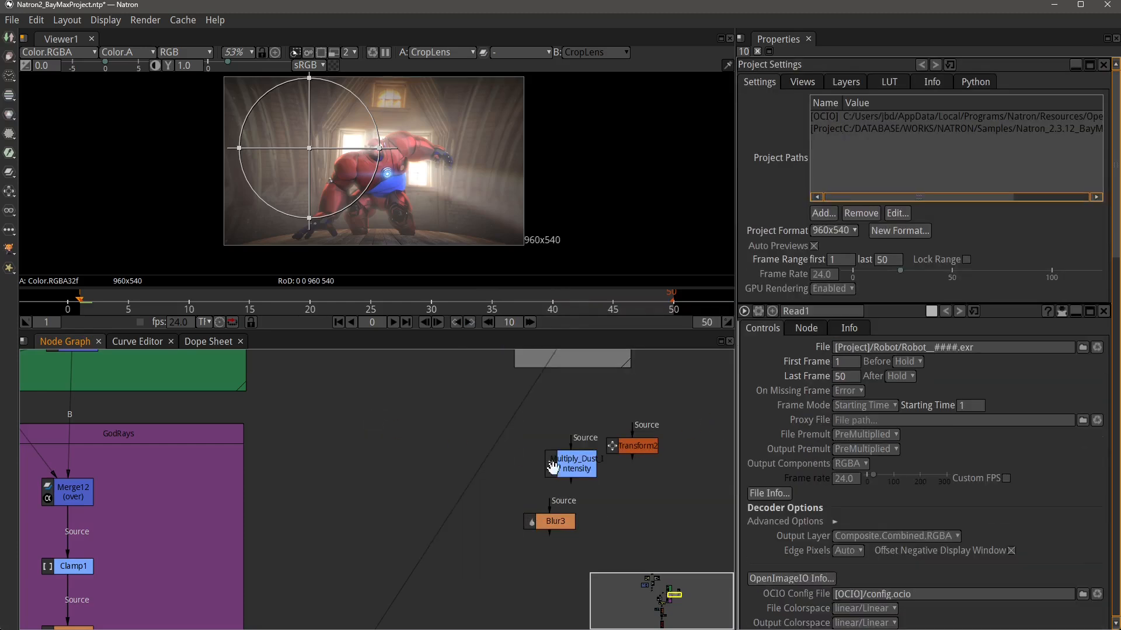
Arrange the three loose nodes diagonally, with Blur3 lowest, Multiply_Dust_Intensity in the middle and Transform2 highest, and select them all.
drag(550, 468, 372, 445)
scroll(395, 436, up, 3)
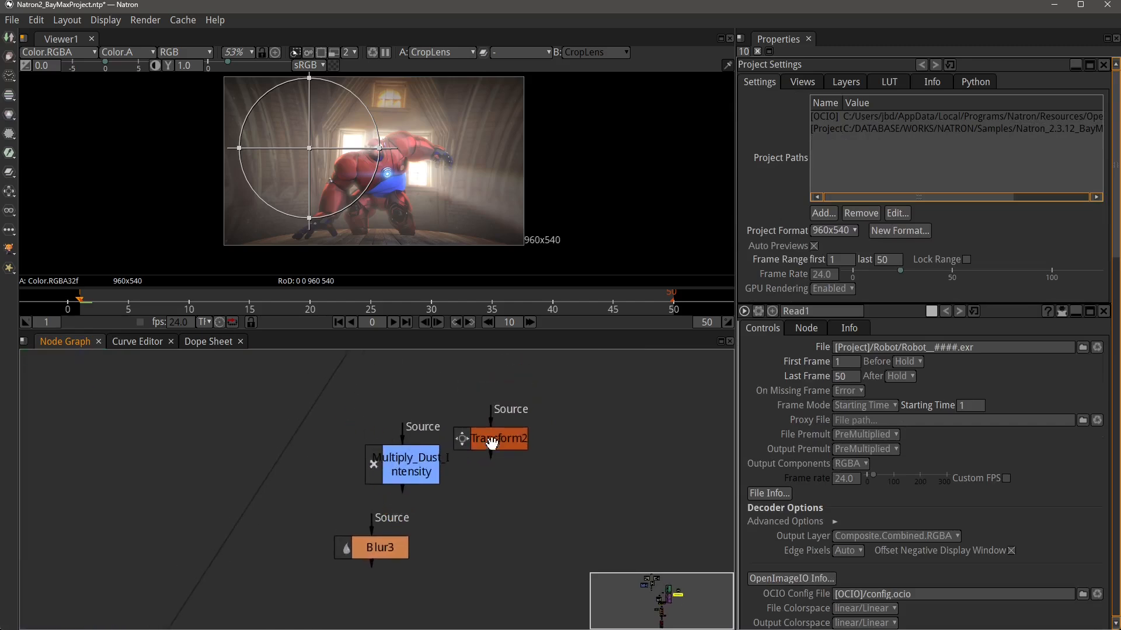
drag(492, 443, 537, 441)
drag(418, 468, 429, 451)
drag(371, 542, 343, 543)
drag(418, 469, 419, 494)
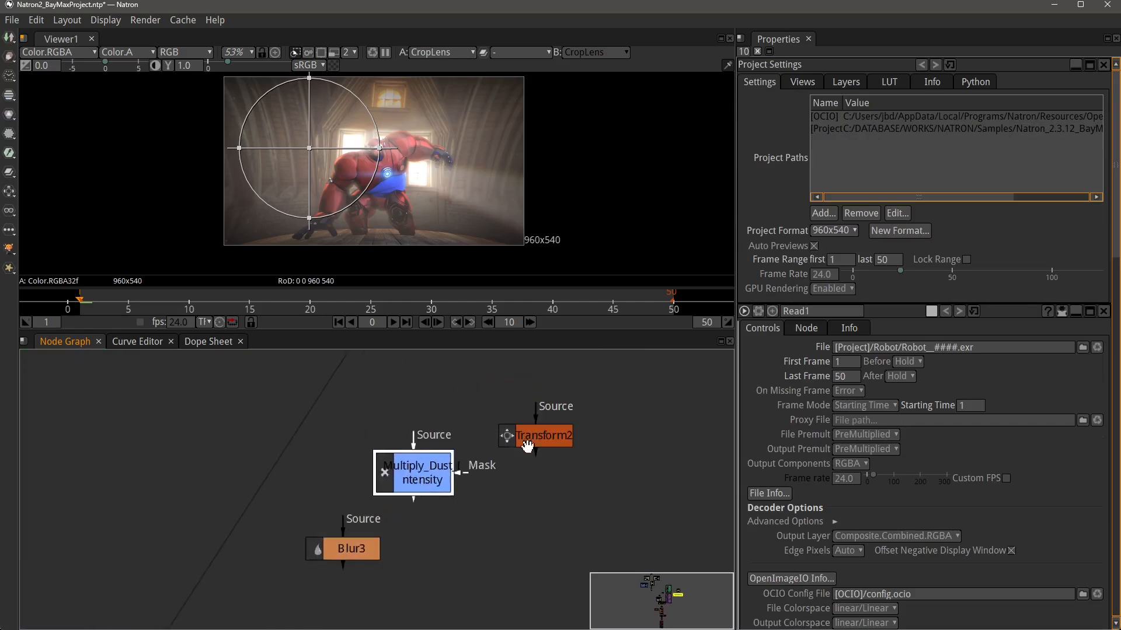
drag(528, 446, 536, 445)
drag(426, 473, 431, 464)
drag(355, 559, 353, 547)
click(338, 465)
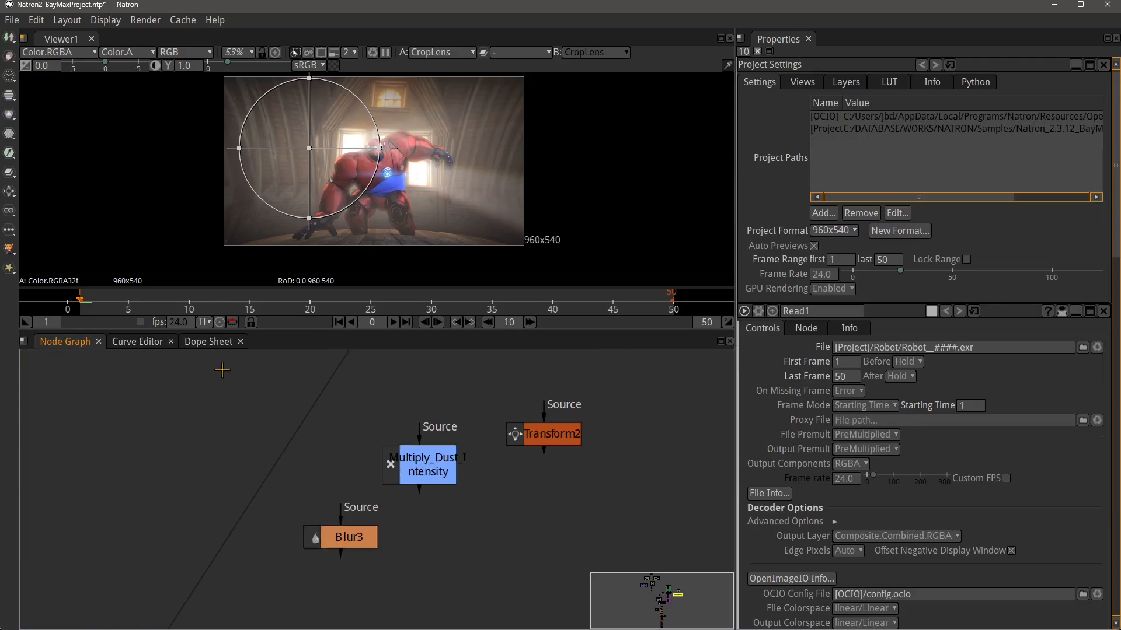
drag(222, 369, 601, 607)
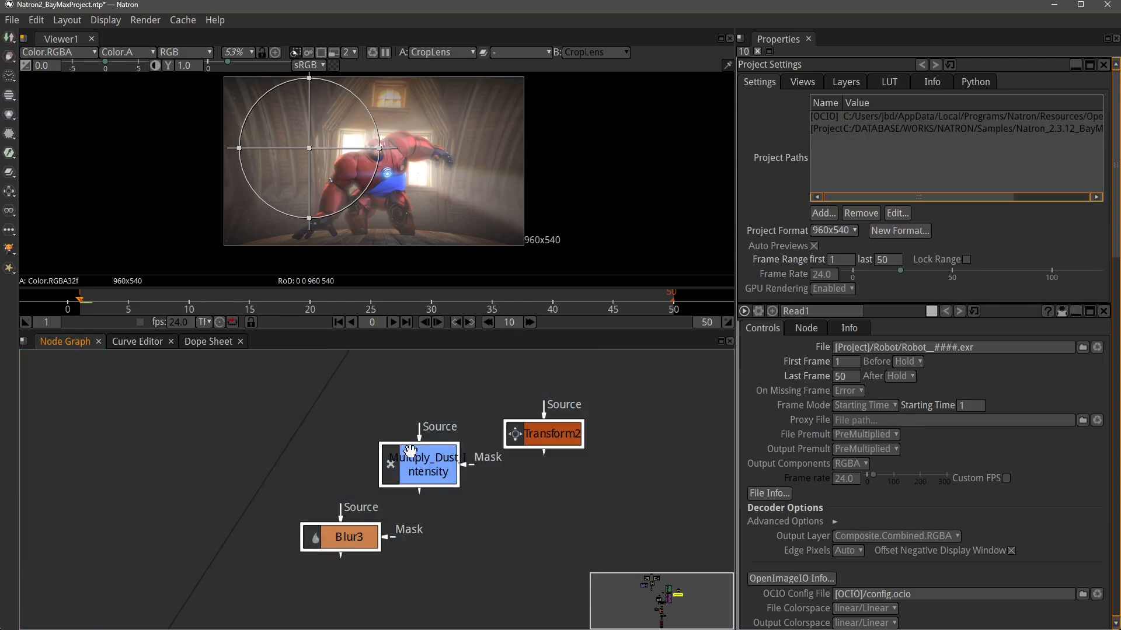
Create a Group node and move Input1 higher above Output inside the group's graph.
click(10, 230)
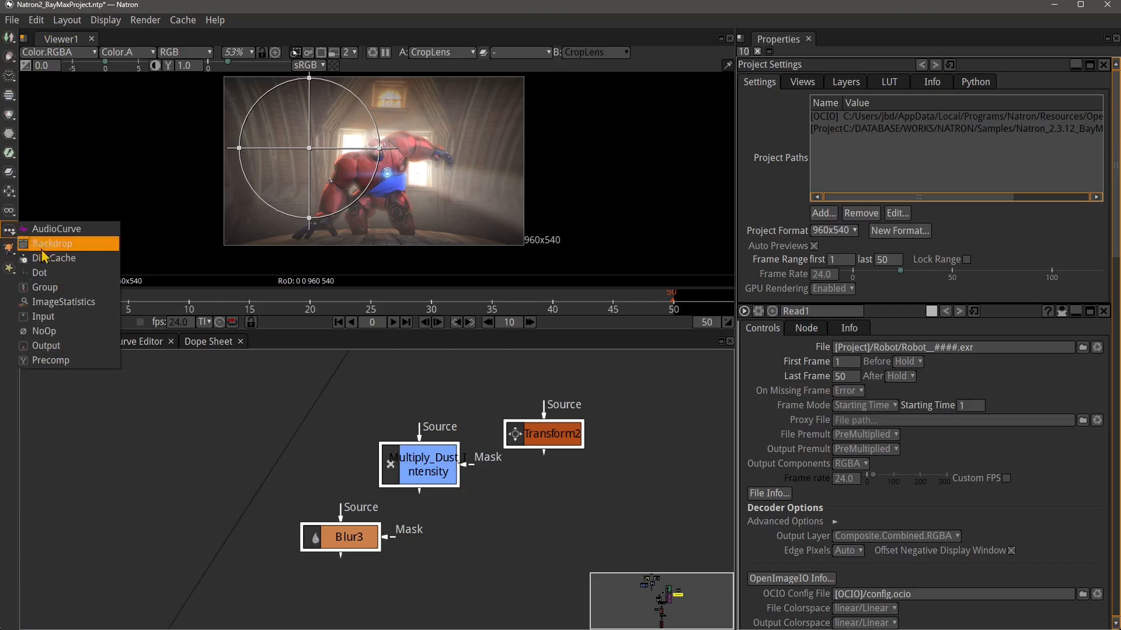
click(45, 290)
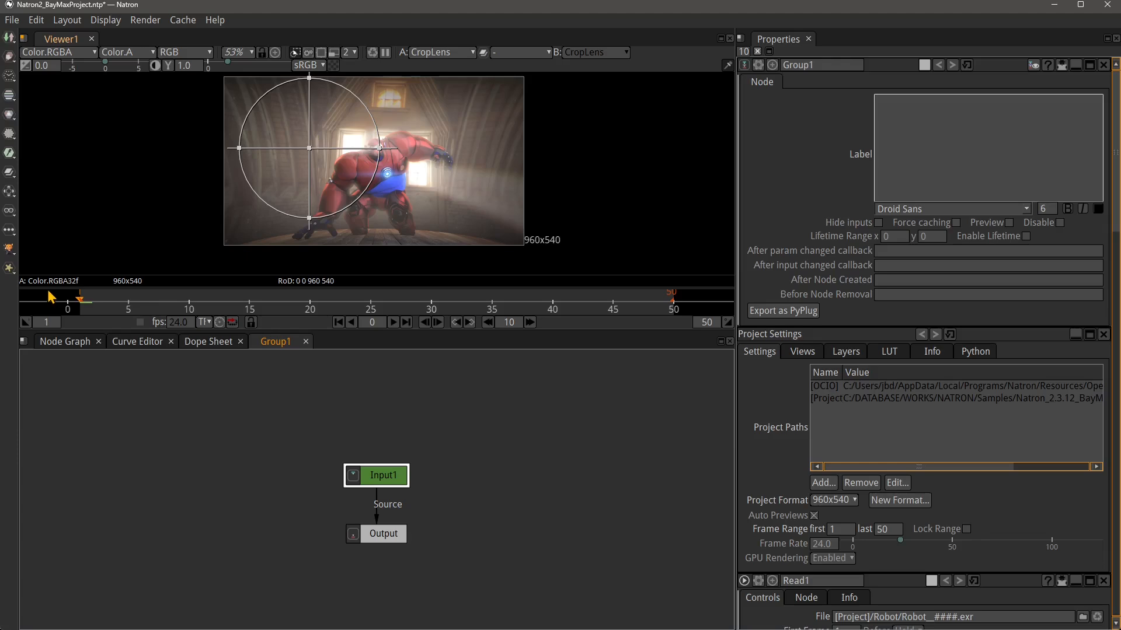
scroll(373, 534, up, 1)
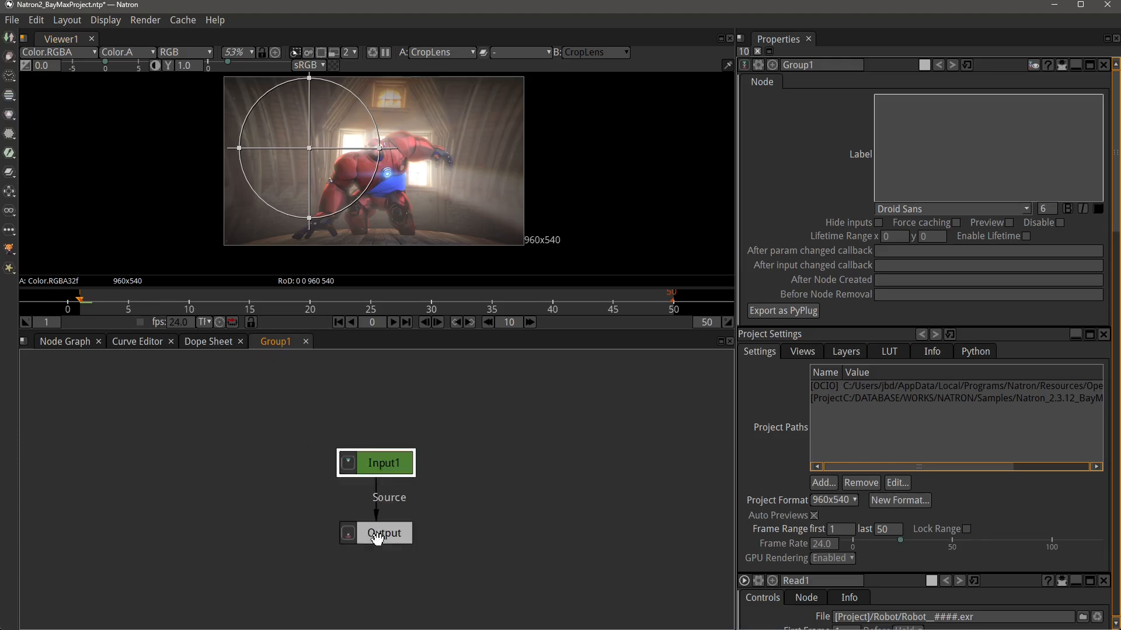
drag(357, 467, 358, 415)
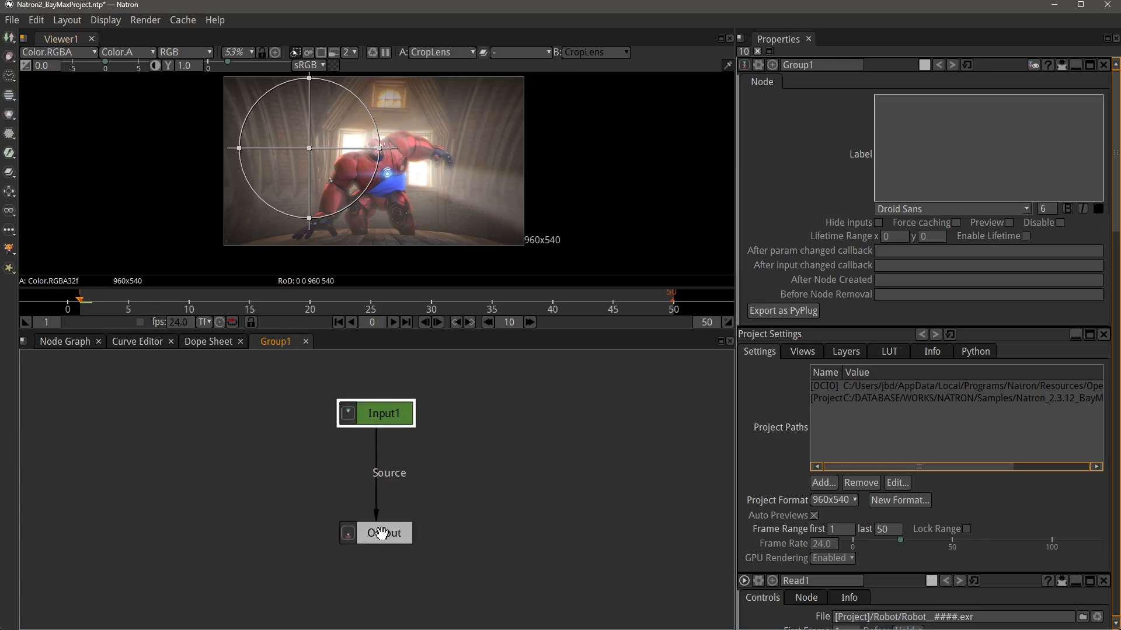
Look over the group's graph and open the settings of its Input1 and Output nodes.
drag(380, 533, 120, 410)
scroll(390, 530, down, 7)
scroll(247, 459, down, 4)
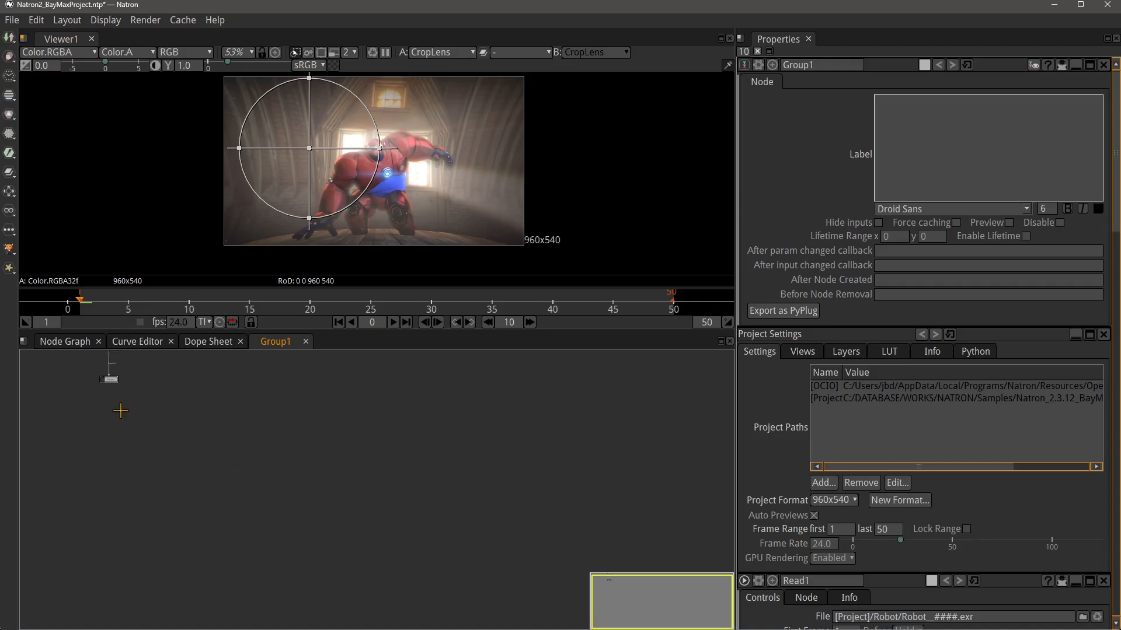
scroll(120, 411, up, 3)
scroll(240, 444, down, 2)
drag(238, 440, 461, 526)
scroll(410, 481, up, 5)
scroll(404, 532, up, 3)
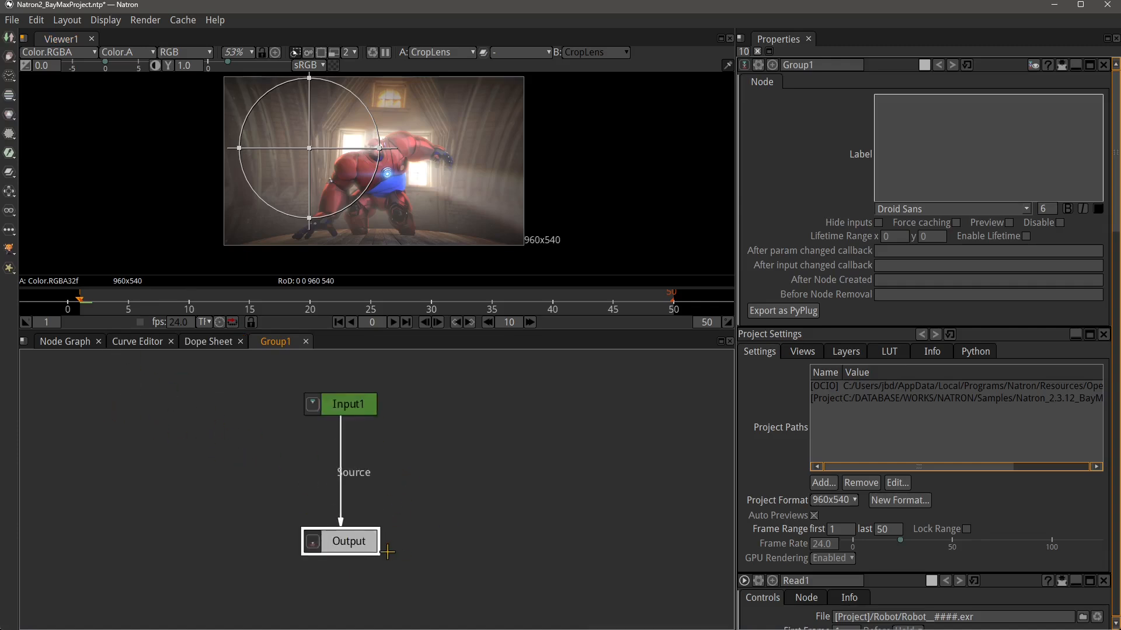
click(348, 401)
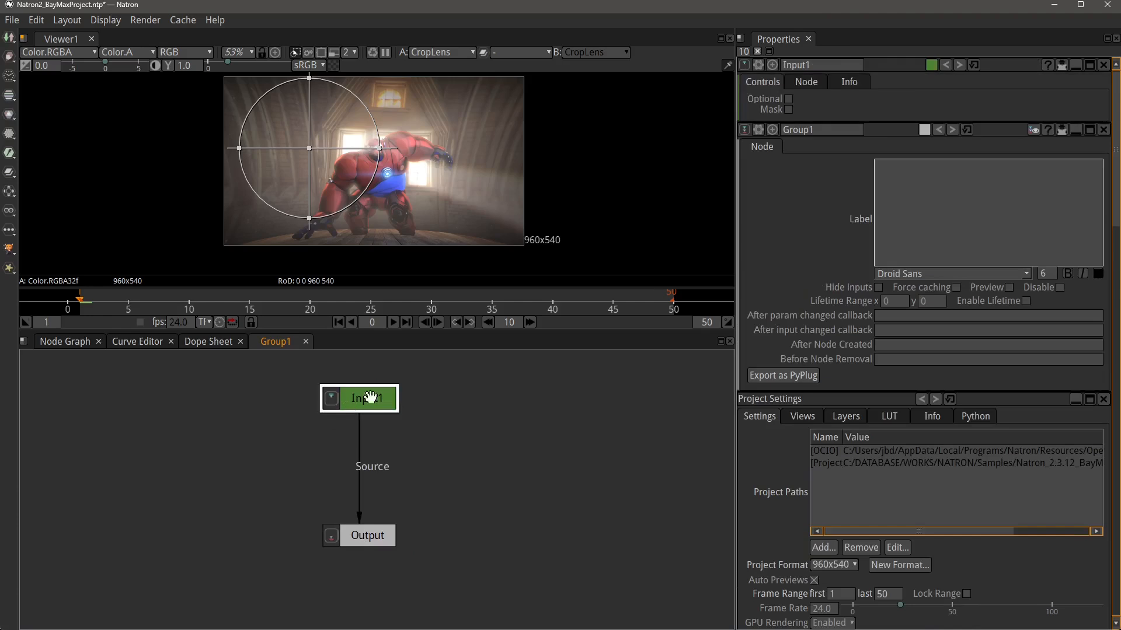
click(379, 536)
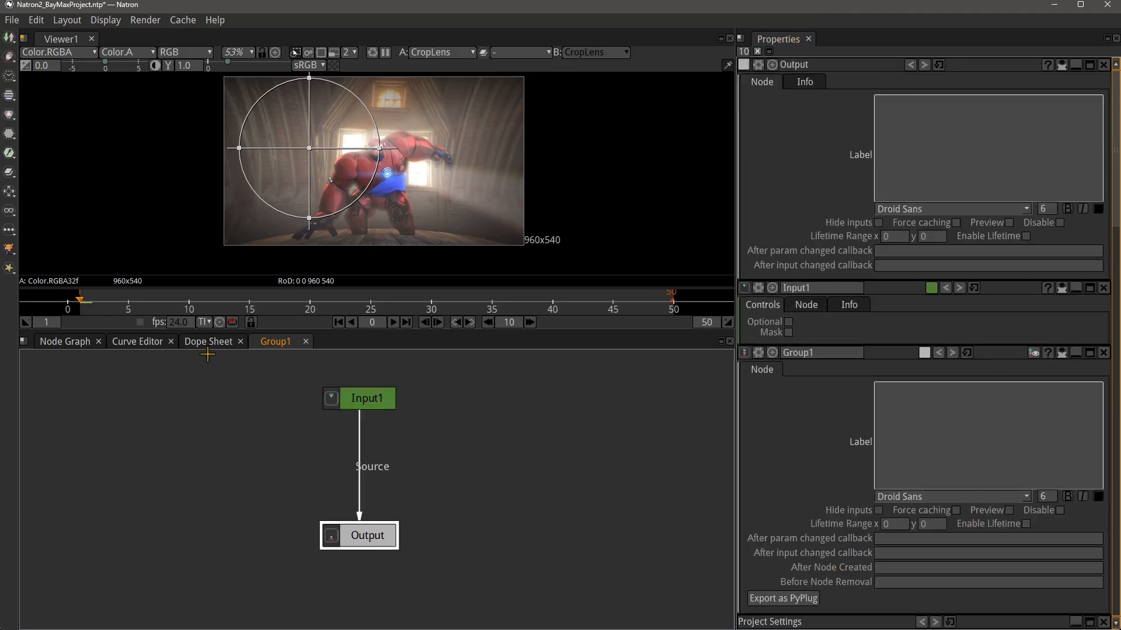
Return to the main node graph and move both Multiply_Dust_Intensity and Group1 slightly upward.
click(66, 344)
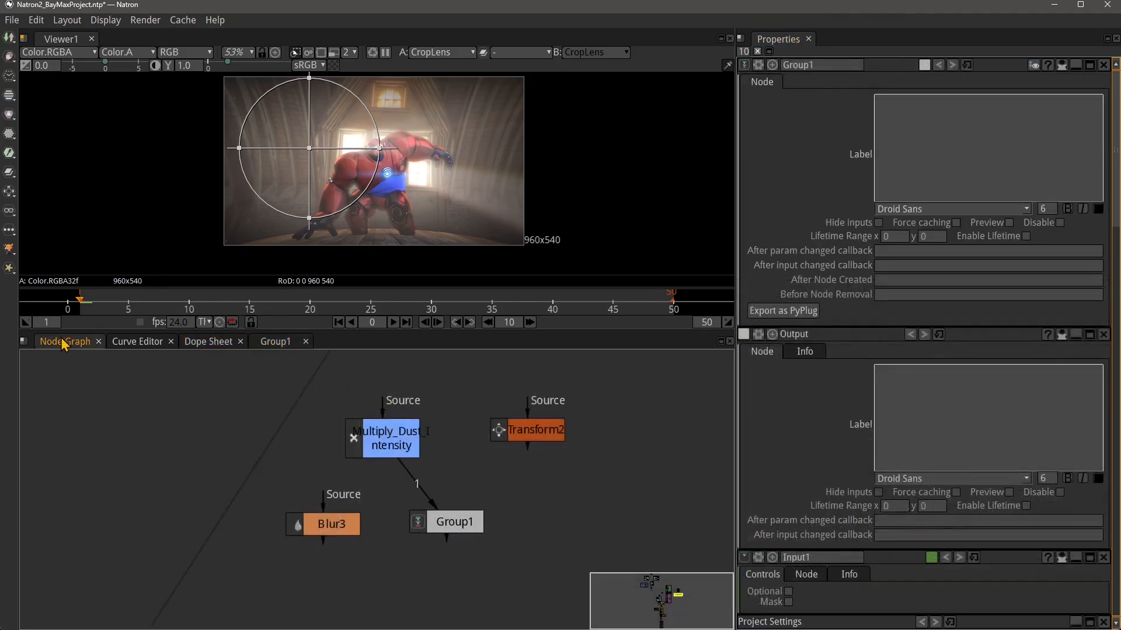
drag(389, 454, 389, 418)
drag(448, 517, 447, 500)
Cut Blur3 and Transform2 out of the main node graph.
click(323, 534)
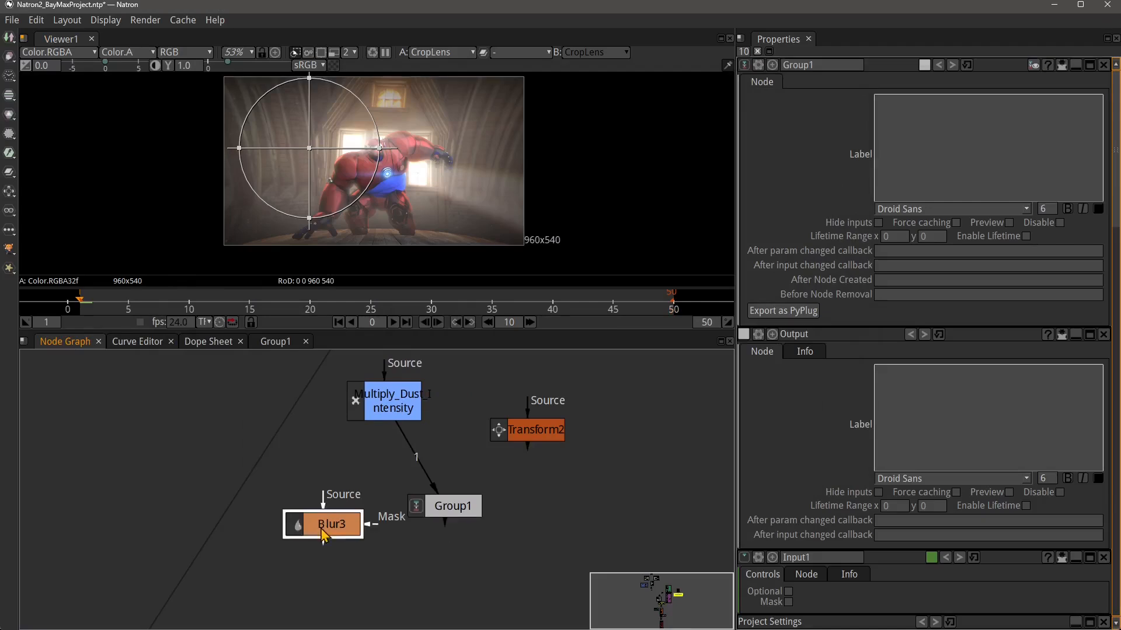
shift+click(530, 432)
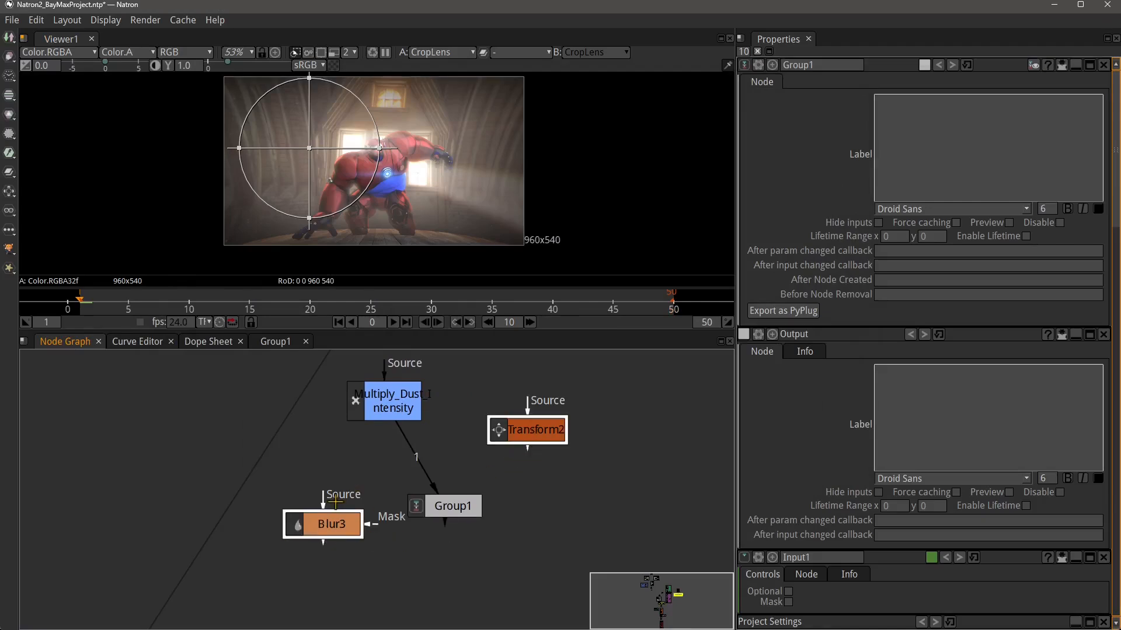
key(Delete)
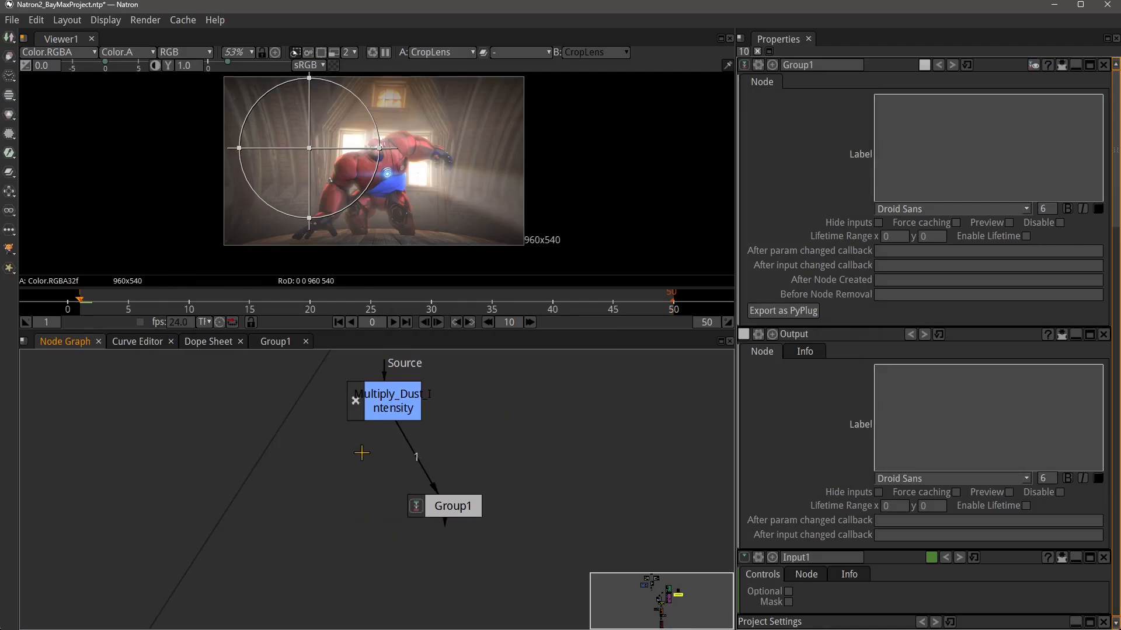
Paste Blur3 and Transform2 into Group1's graph and place Transform2 left of the Input1–Output connection.
click(449, 512)
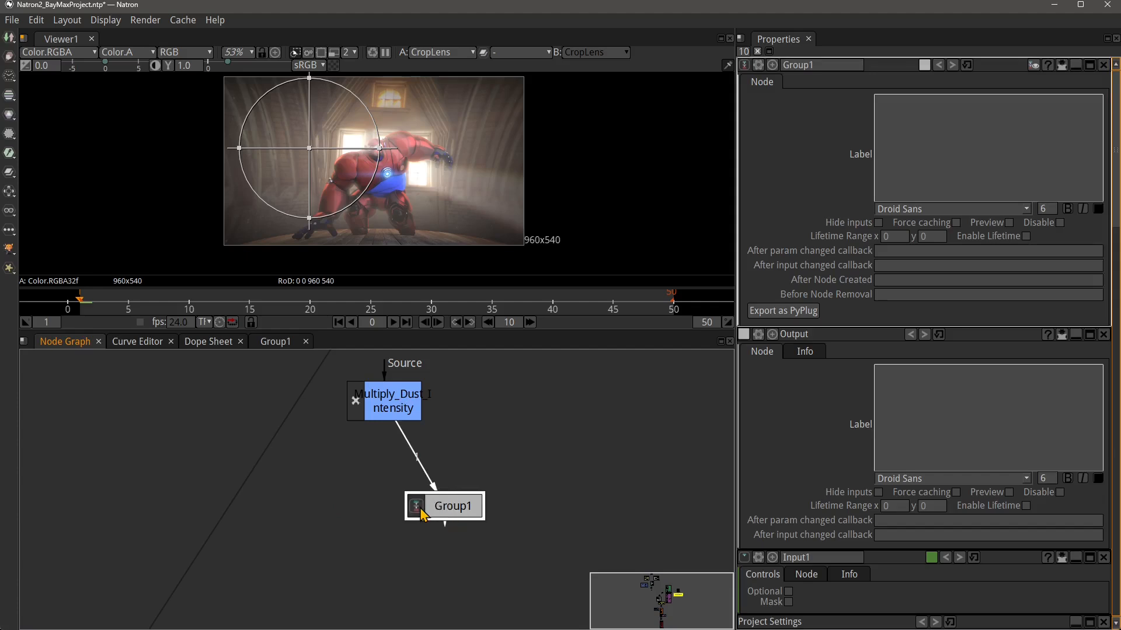
click(286, 347)
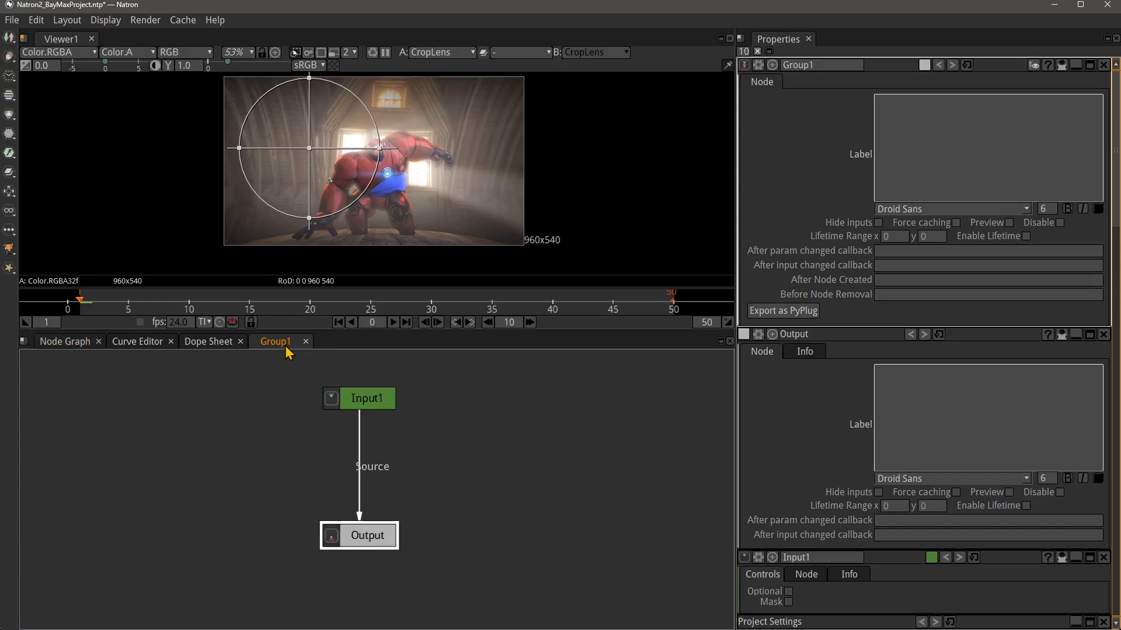
key(ctrl+v)
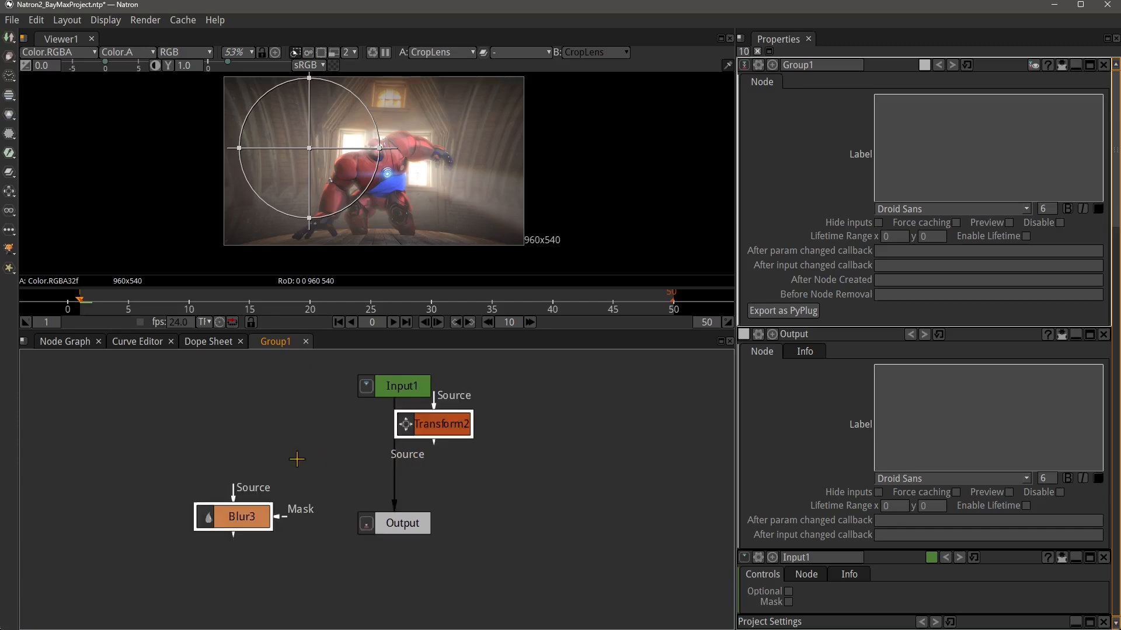
drag(436, 427, 285, 434)
click(268, 485)
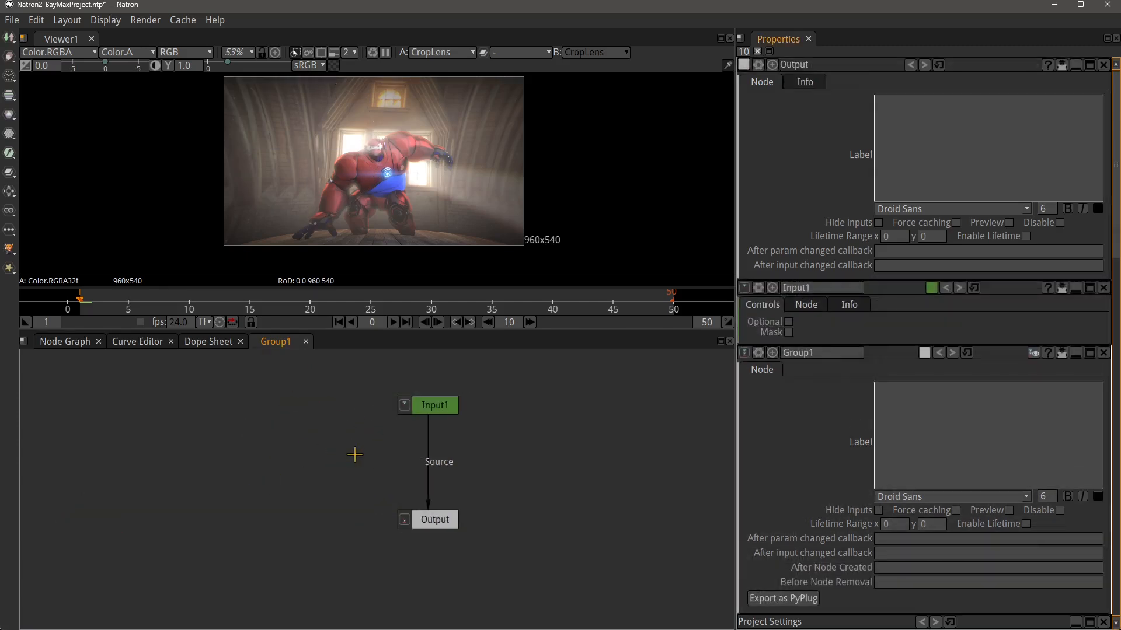
Add a Read node loading road.jpg inside Group1, place it left of the Input1–Output connection, and lower the Output node.
key(Tab)
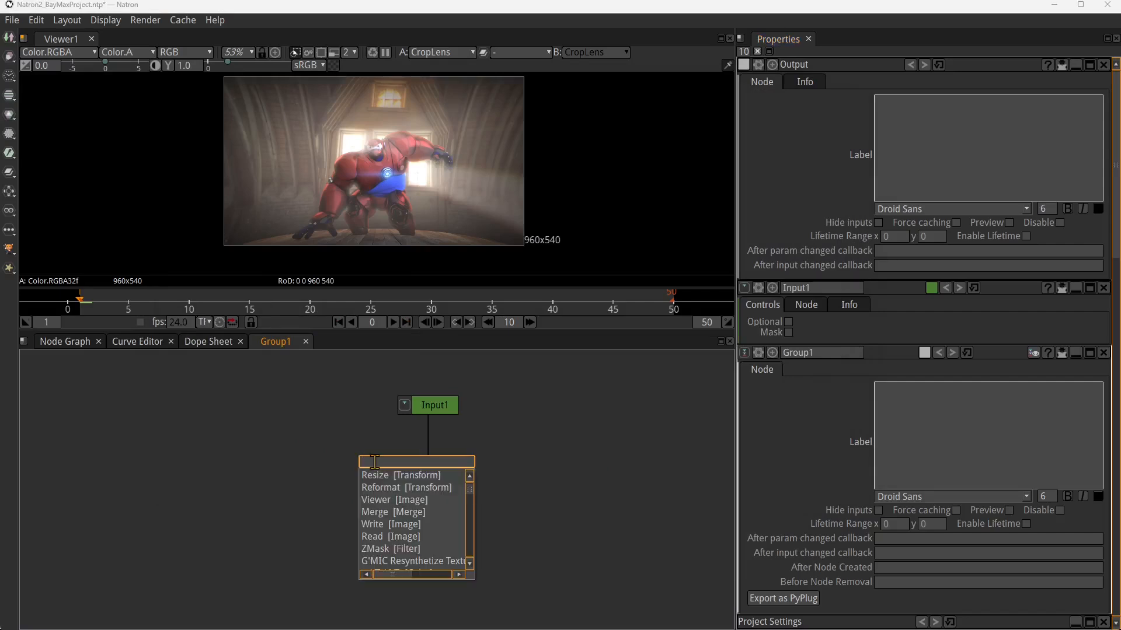
click(377, 536)
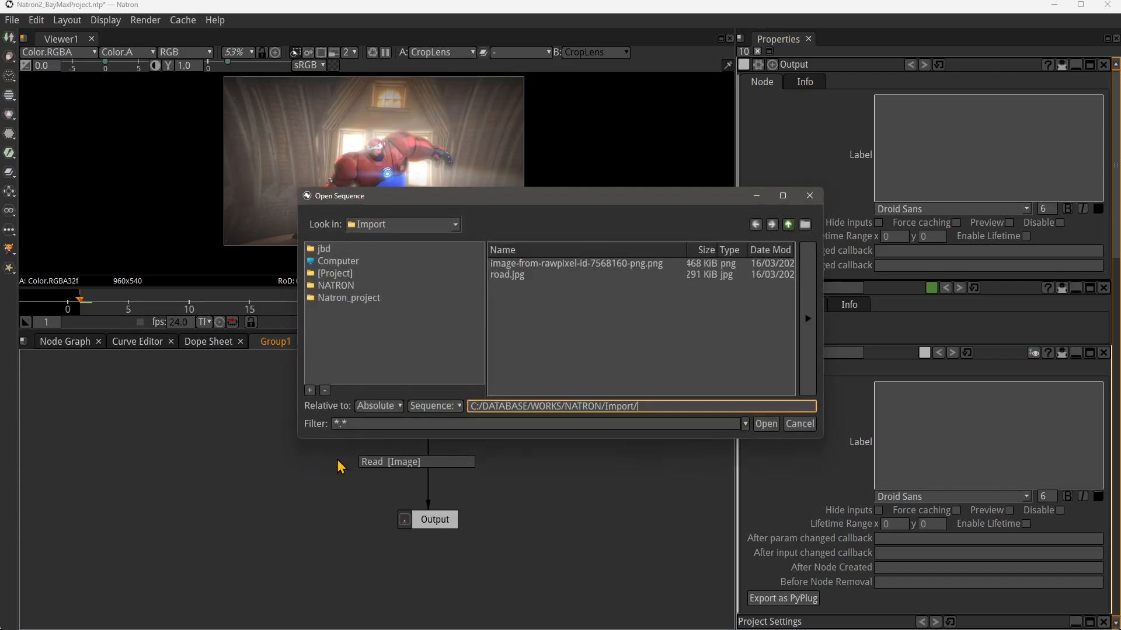
click(524, 275)
click(767, 423)
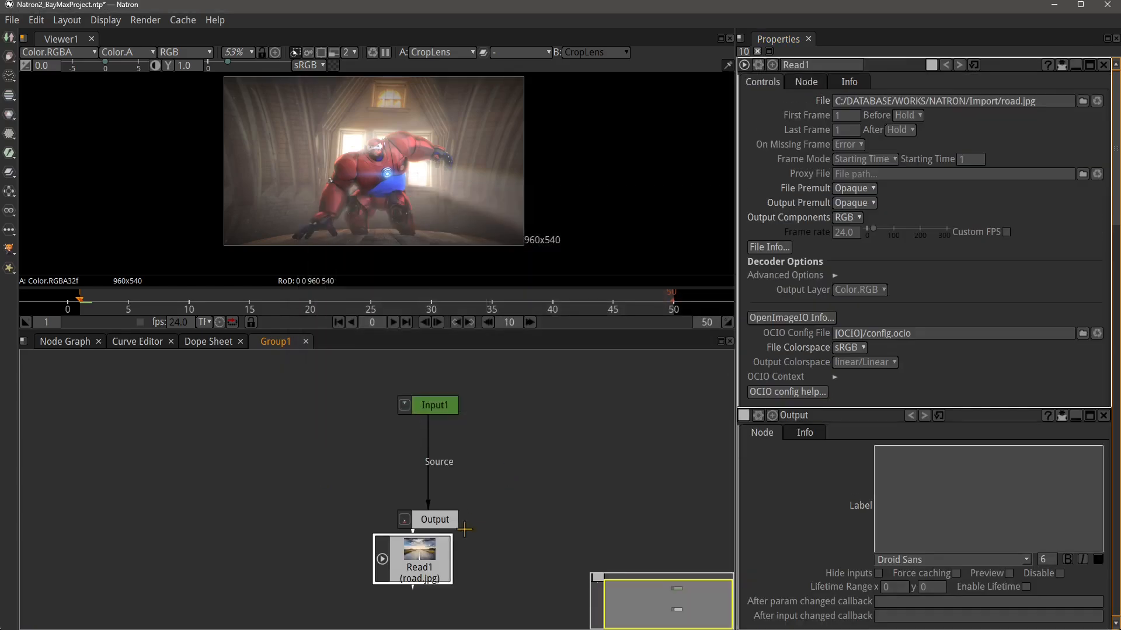
drag(426, 569, 320, 479)
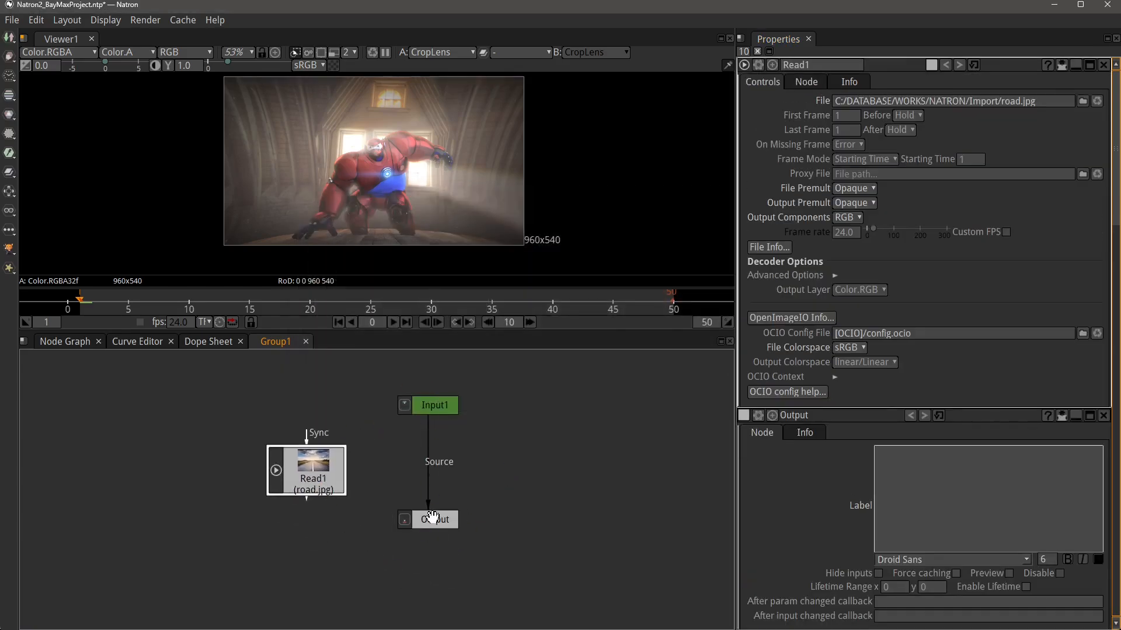
drag(429, 523, 429, 548)
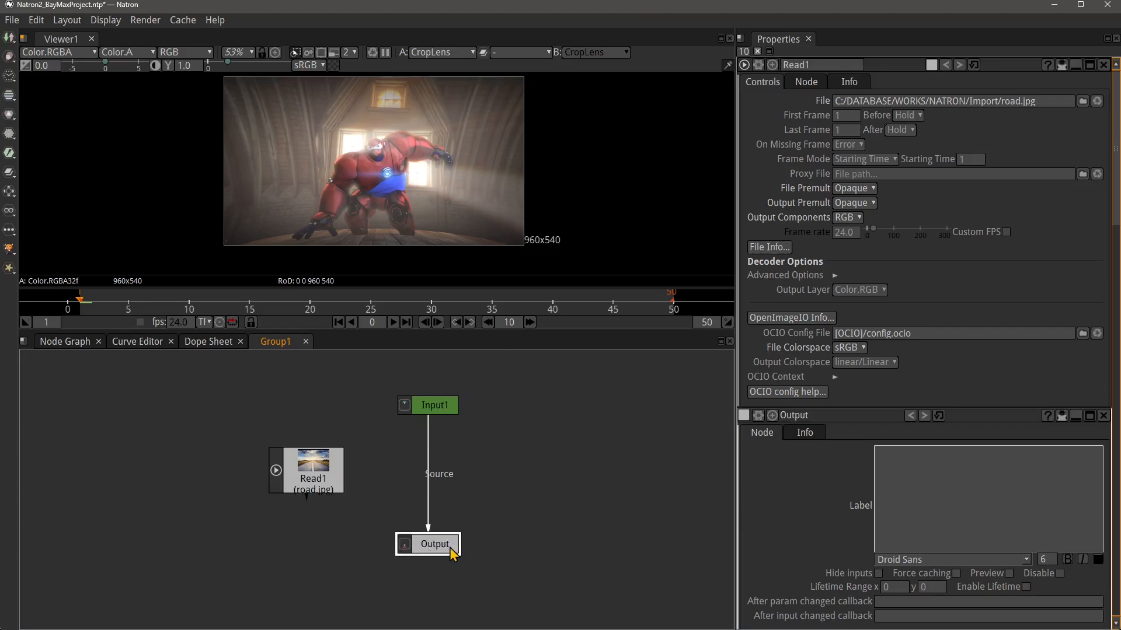
Bring up the settings of Input1 and Output again within Group1's graph.
click(450, 546)
double_click(424, 397)
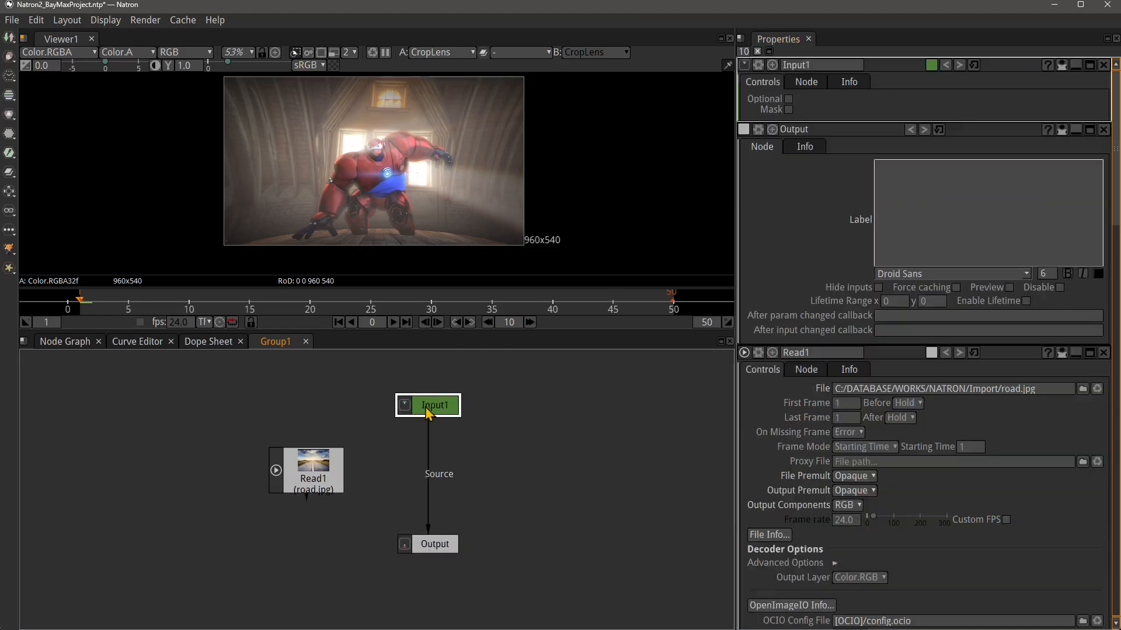
double_click(430, 554)
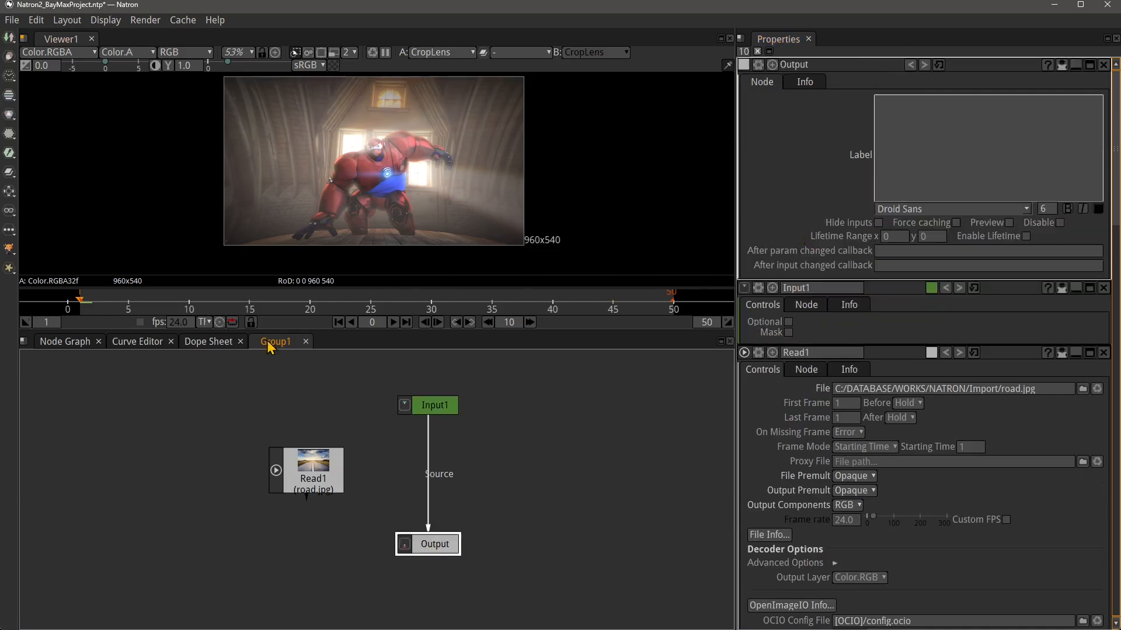
In the main node graph, move Group1 to the right and set its label to "Custom Sub-Graph".
click(74, 343)
drag(453, 500, 497, 497)
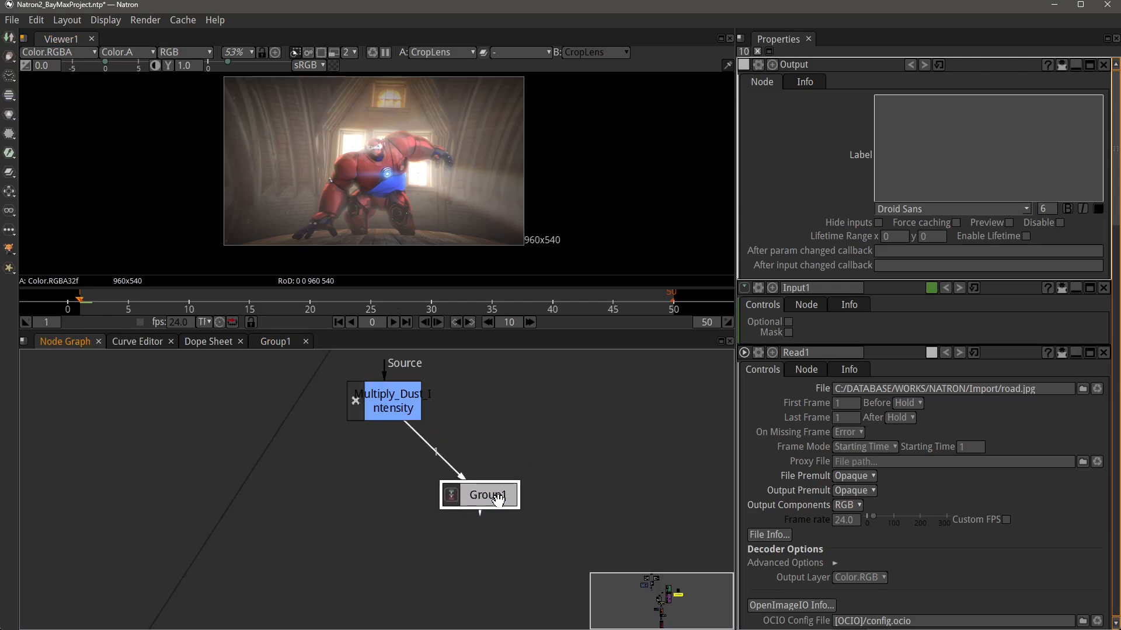
double_click(501, 508)
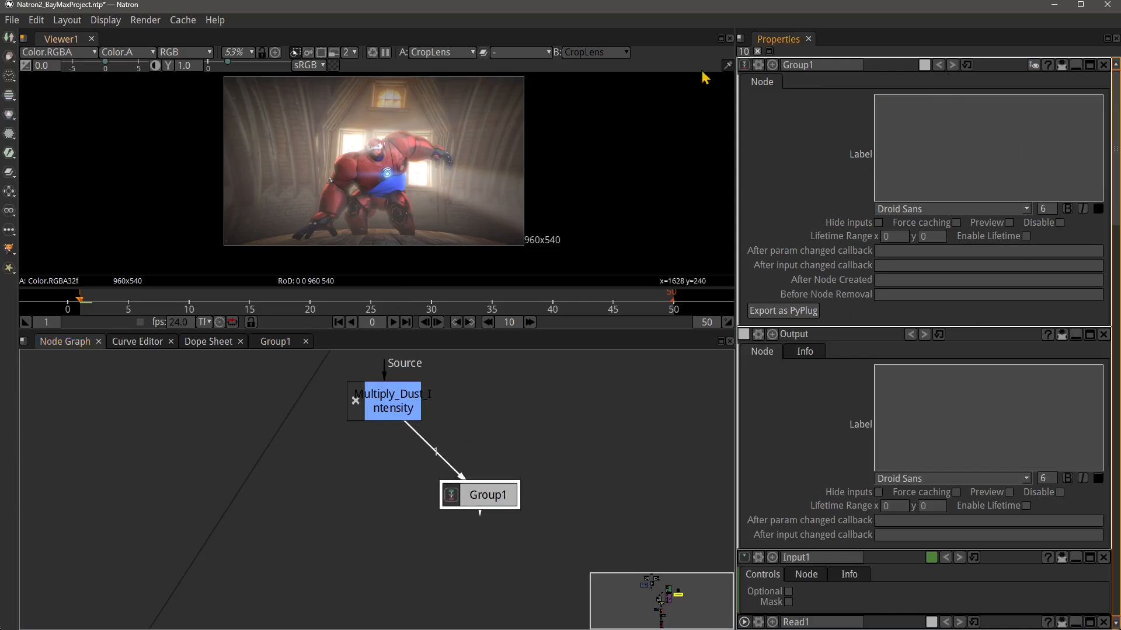
click(893, 141)
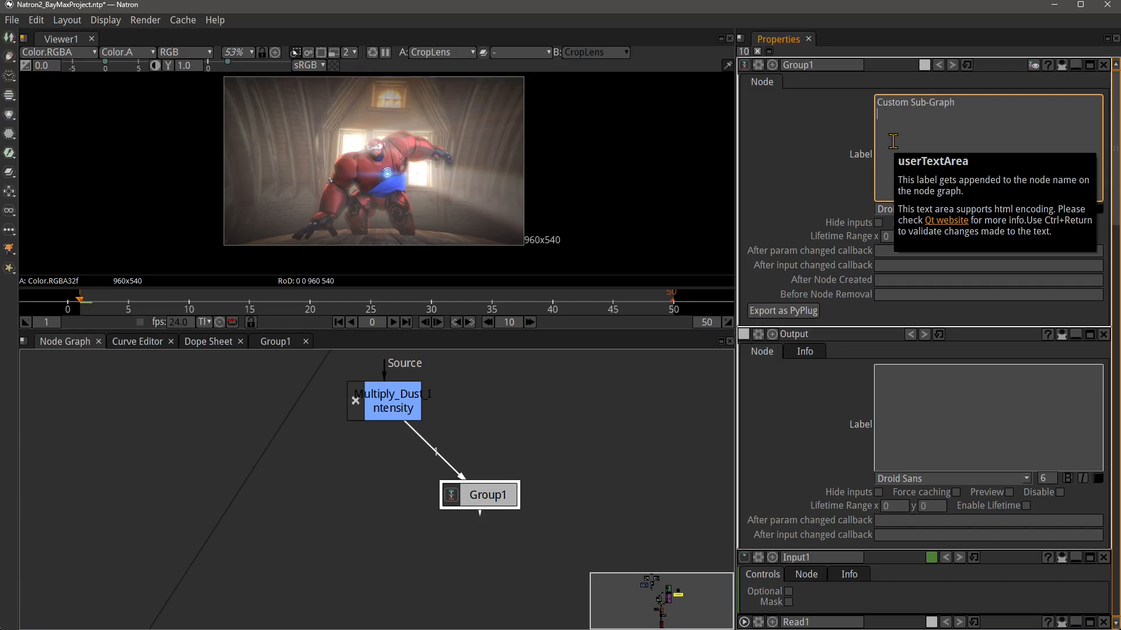
click(775, 130)
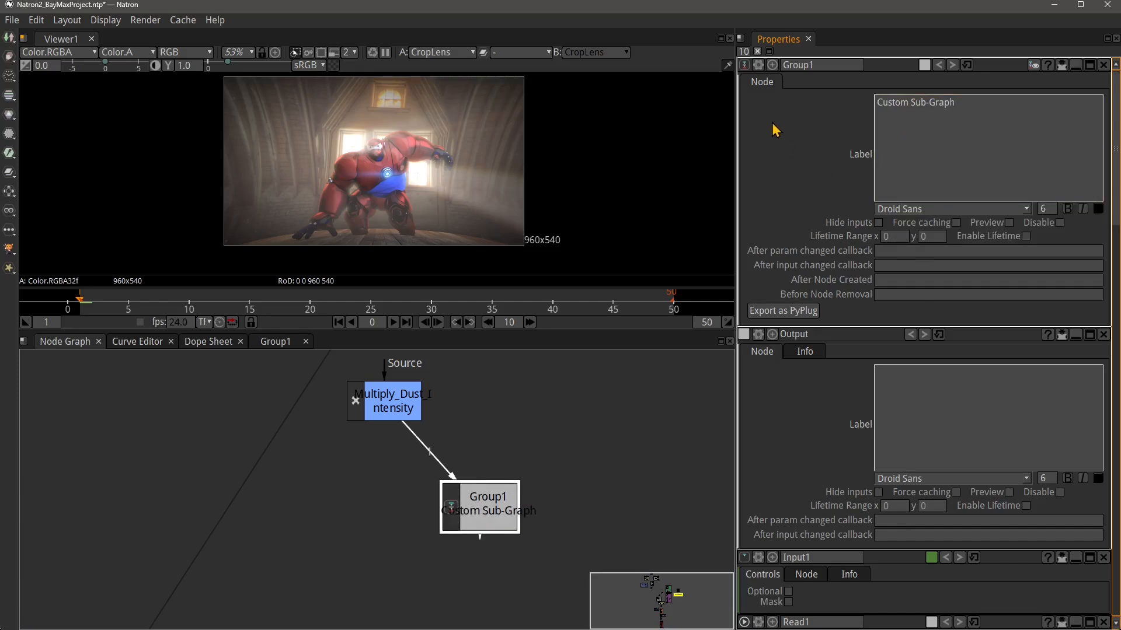
Enable the preview on Group1 and rename the node as "Custom Group".
double_click(822, 65)
click(1009, 223)
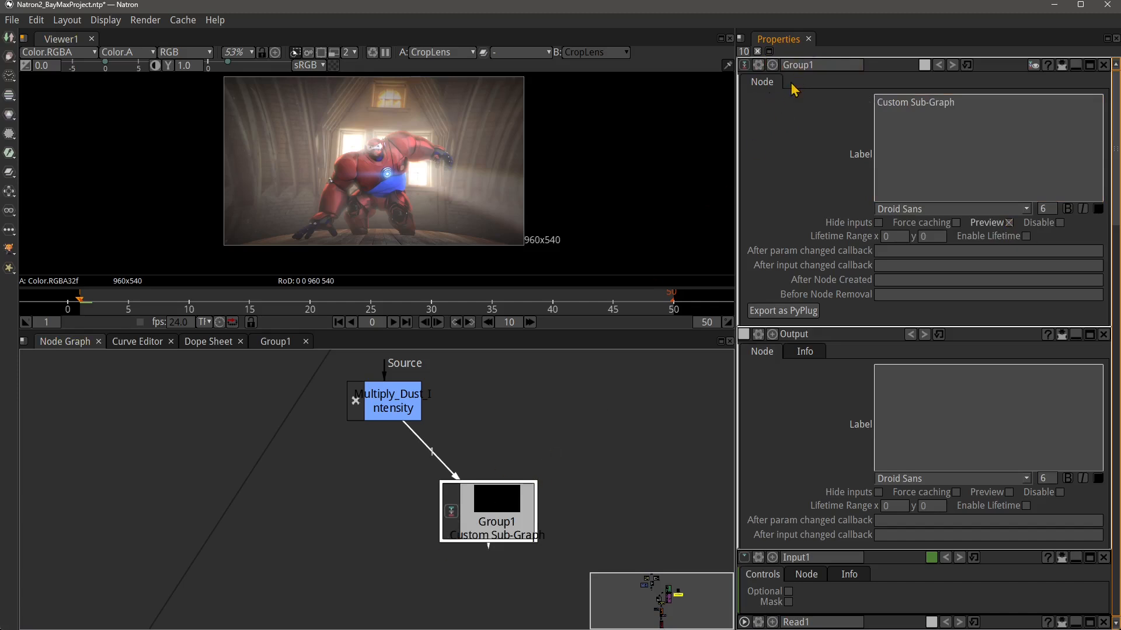
double_click(818, 64)
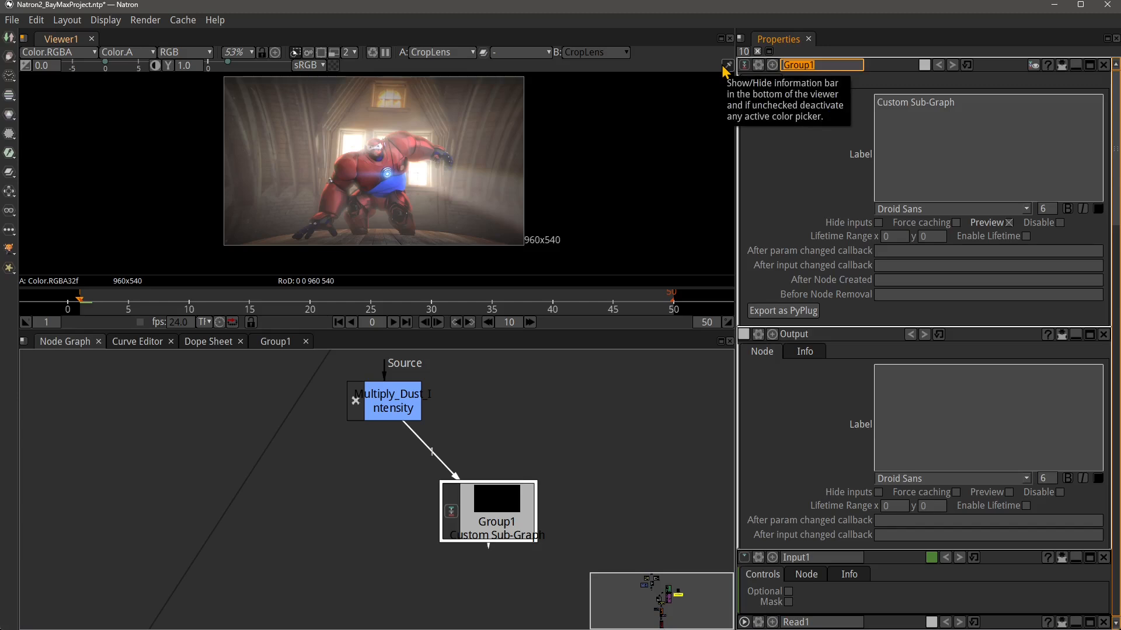
text(Custom Group)
key(Return)
Change the Custom Group node's color to a magenta pink.
click(924, 64)
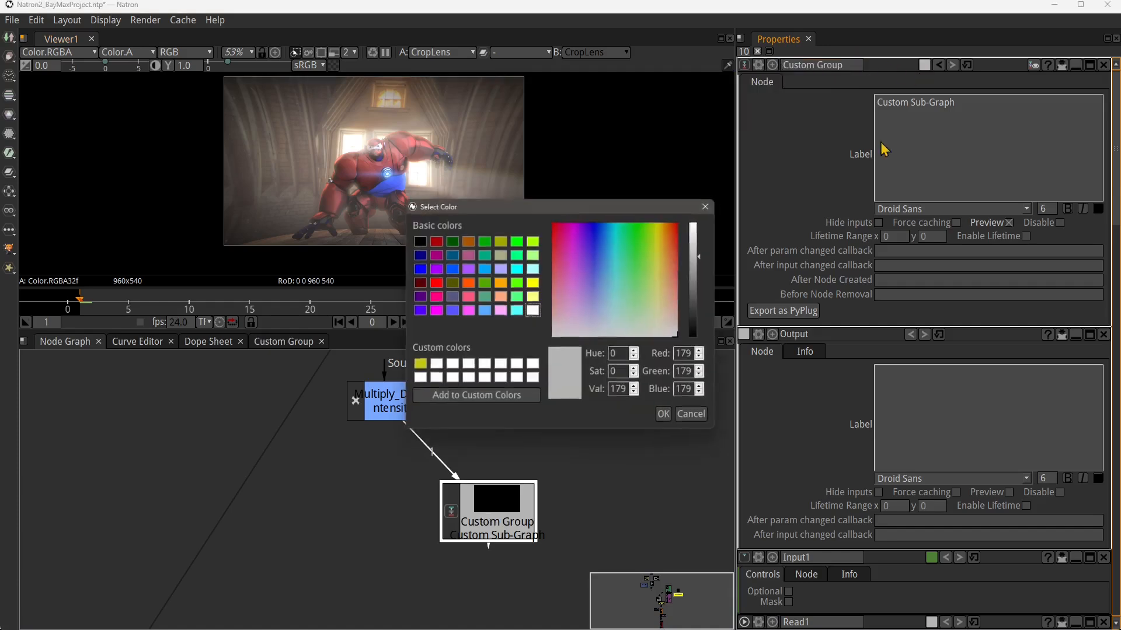
drag(575, 297, 565, 270)
click(663, 414)
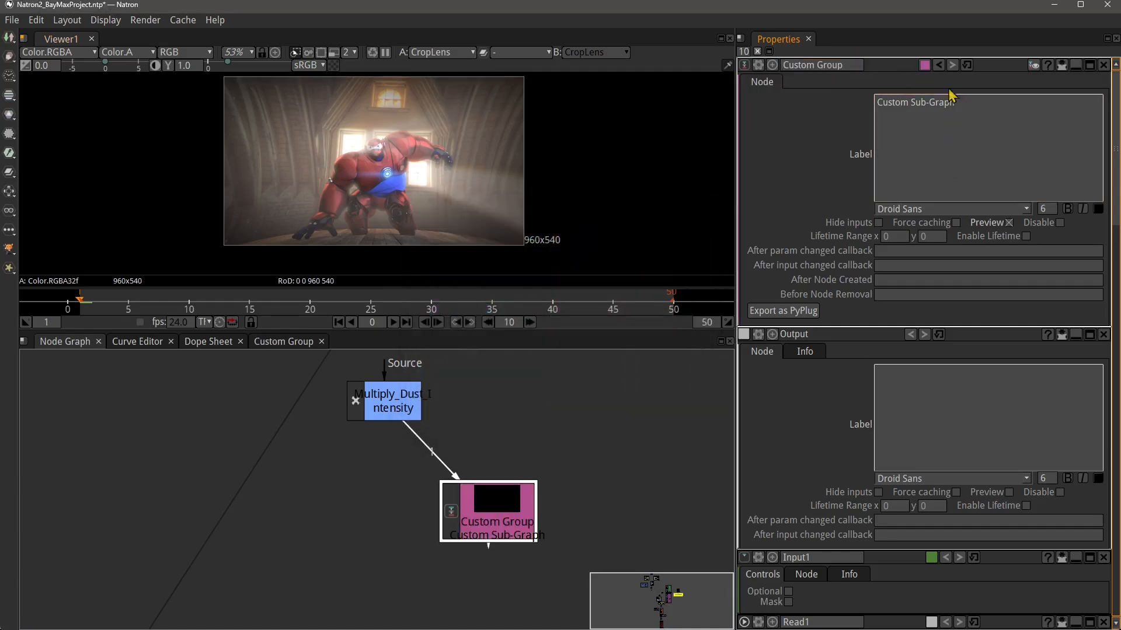
Show Custom Group's internal graph, open its Output node's settings, and return to the group's settings in the main graph.
click(1032, 68)
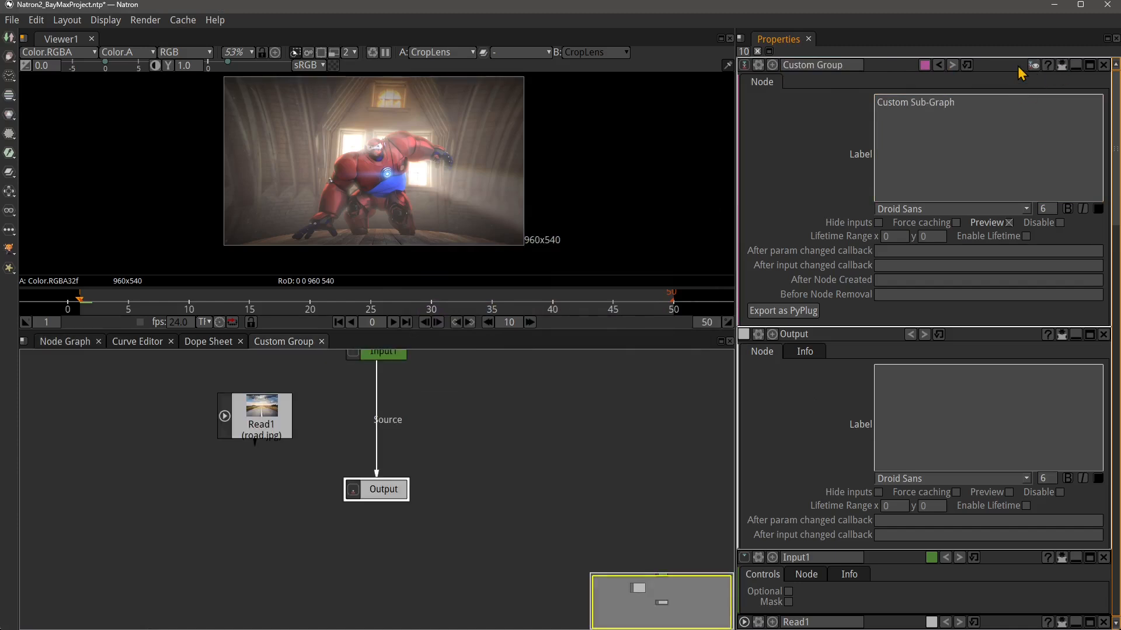
click(390, 489)
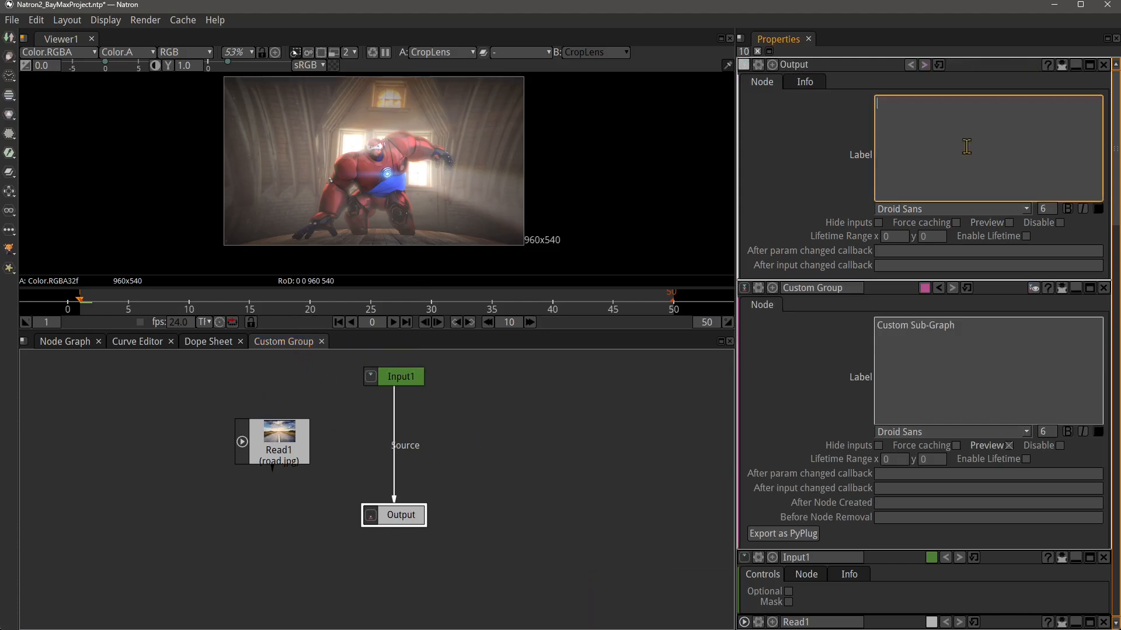
click(65, 341)
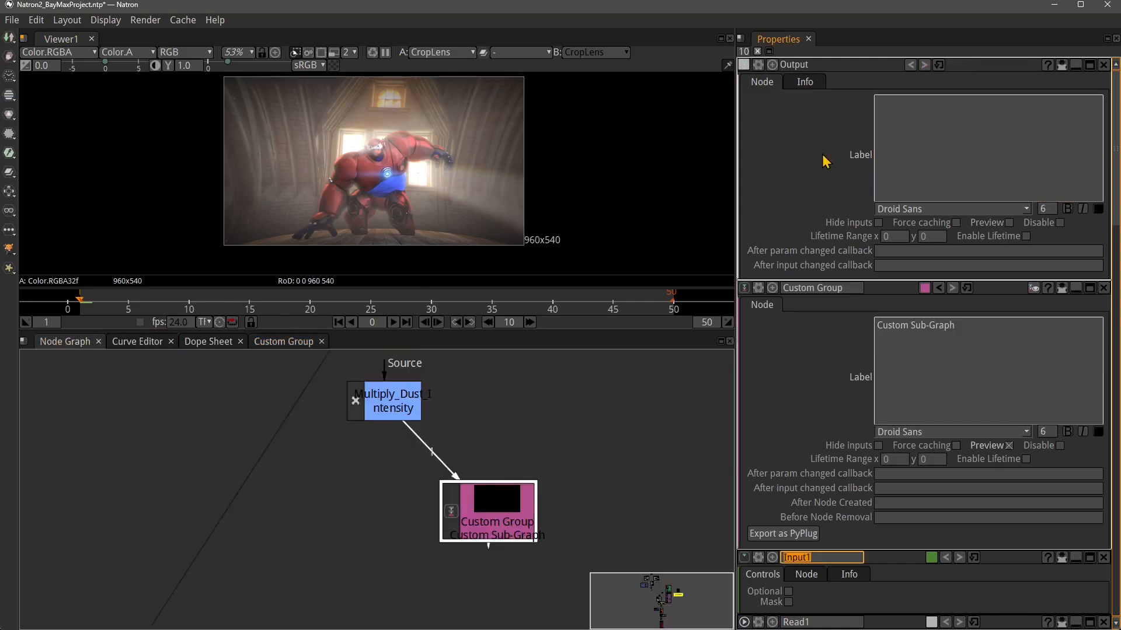
click(511, 509)
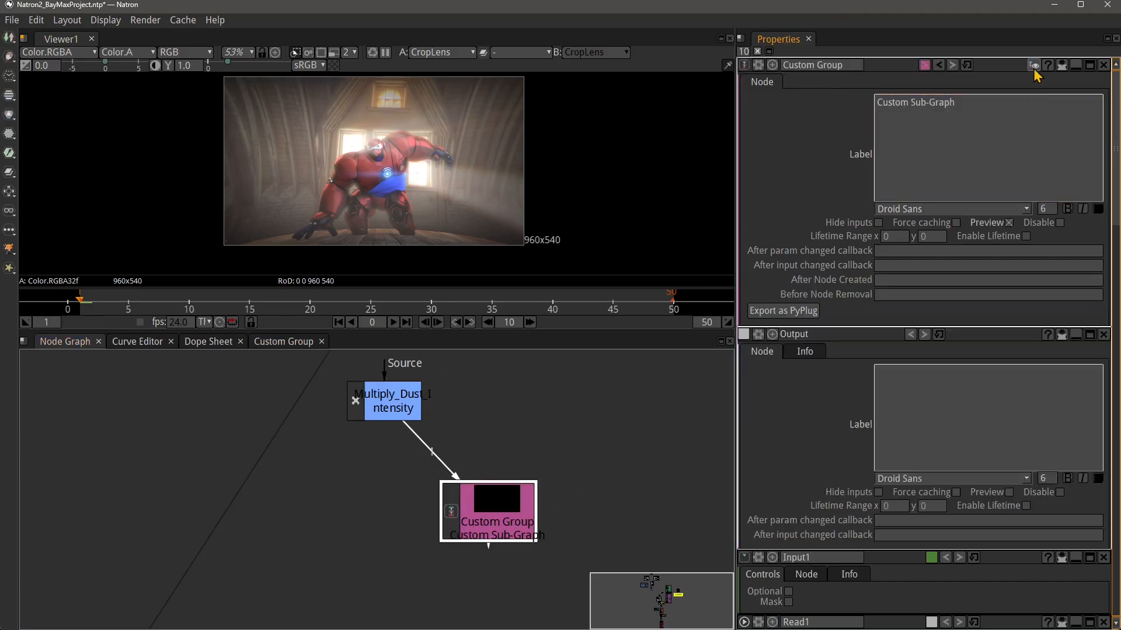
Find the ZRemap_Normalize_Z node in the Dust_and_Air backdrop and show its internal node graph.
click(1033, 66)
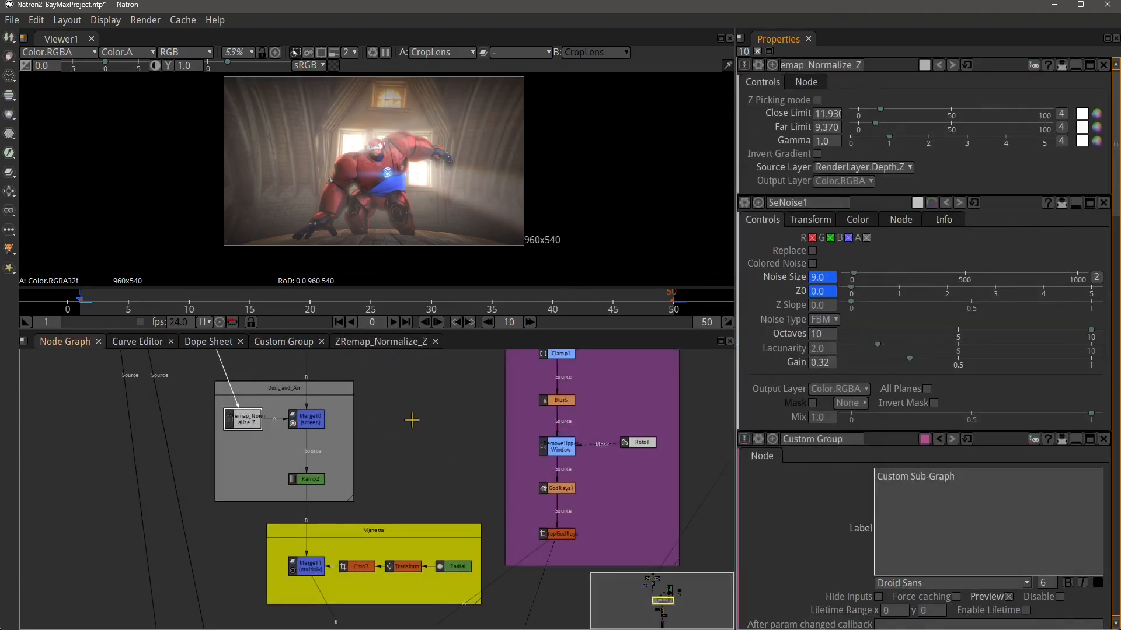
drag(412, 420, 543, 430)
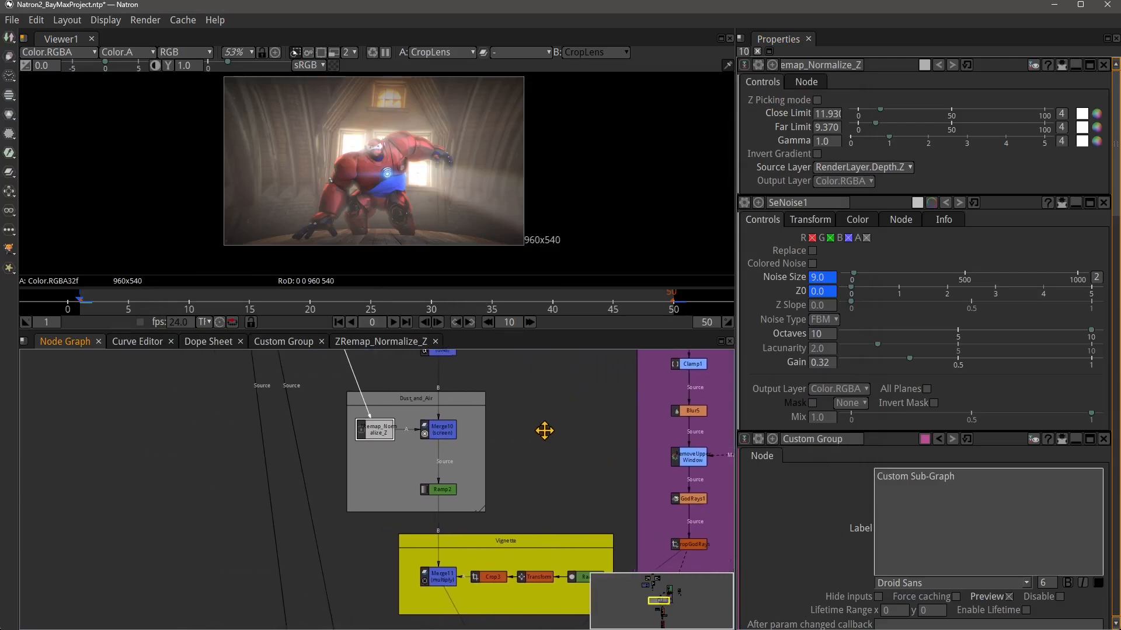
scroll(365, 453, up, 5)
drag(386, 434, 386, 450)
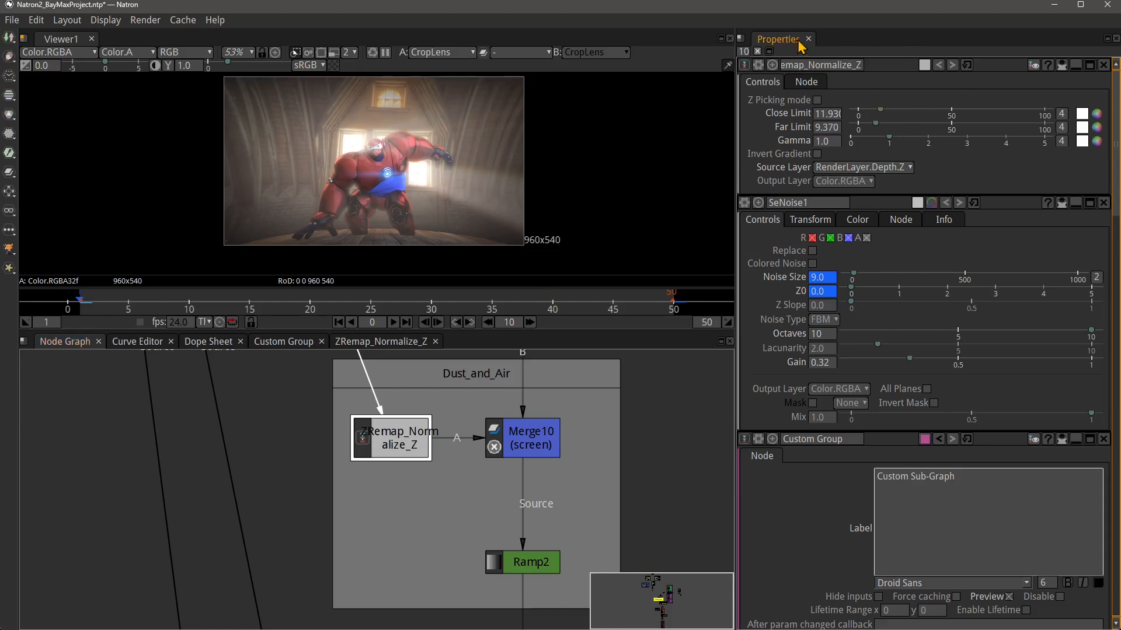
click(1033, 65)
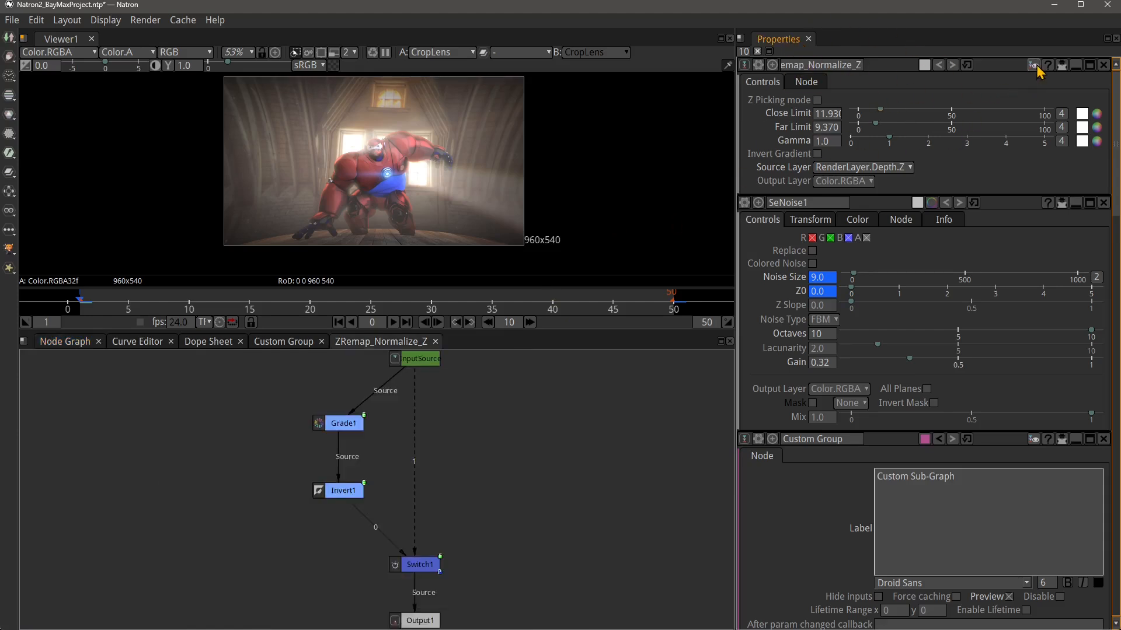
scroll(474, 400, down, 3)
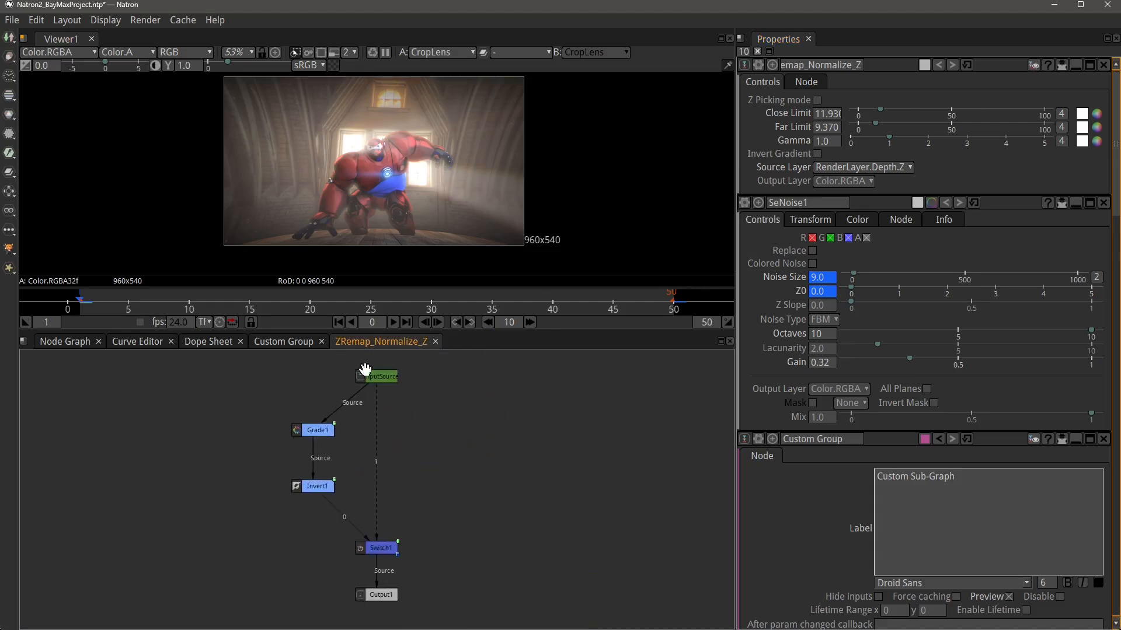
Spread out the group's internal graph by moving the input node to the right and Grade1 and Invert1 to the left.
drag(386, 378, 440, 376)
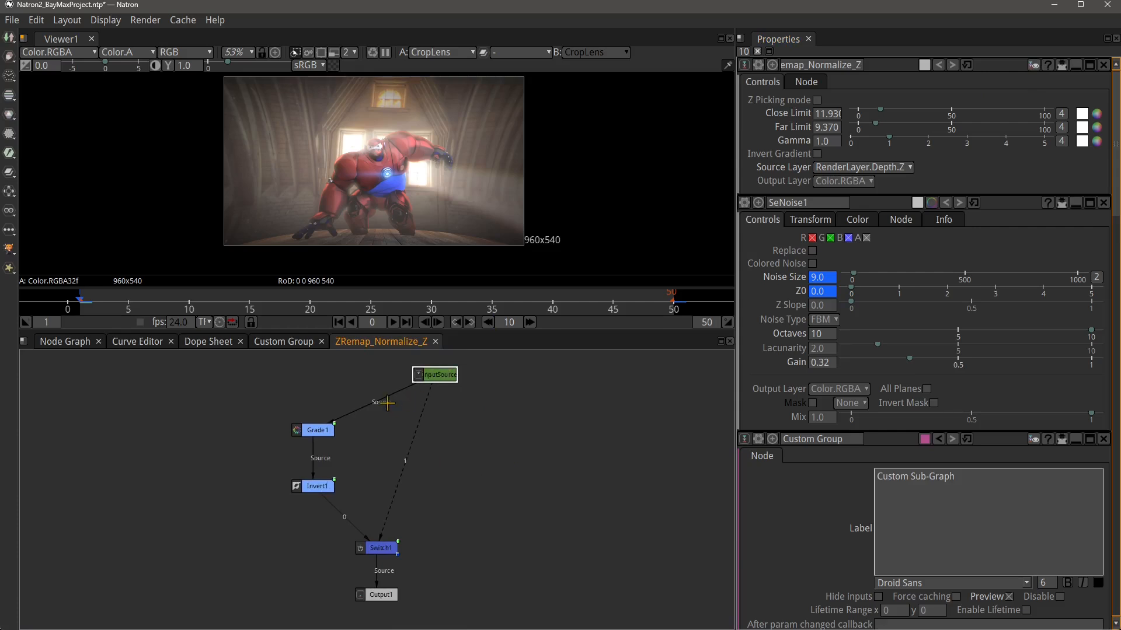
drag(318, 430, 282, 429)
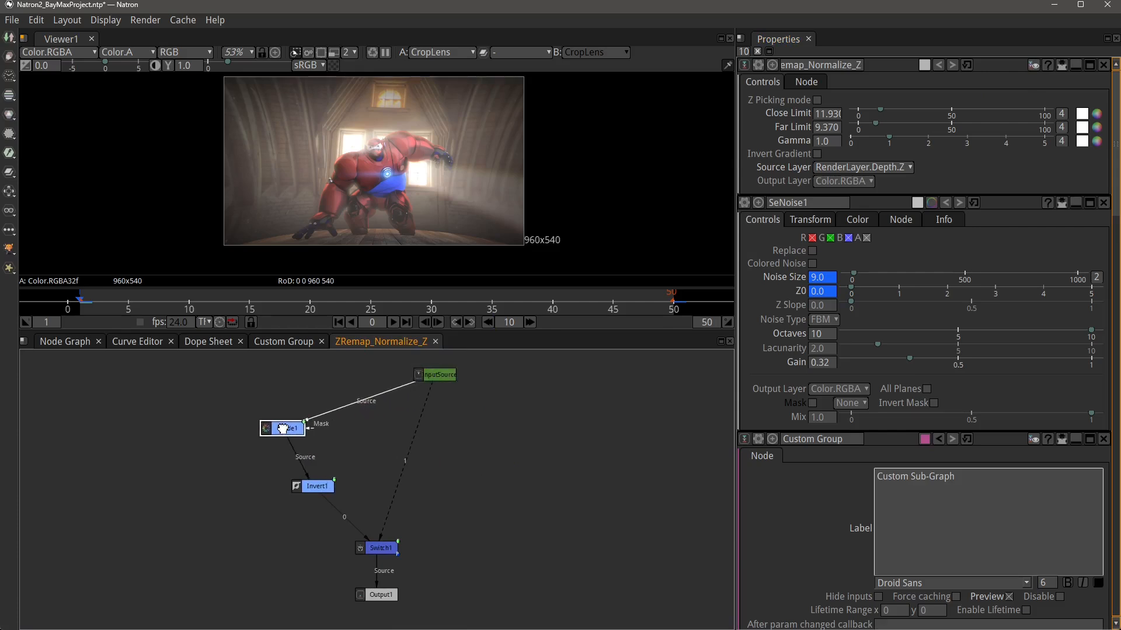
drag(322, 489, 304, 500)
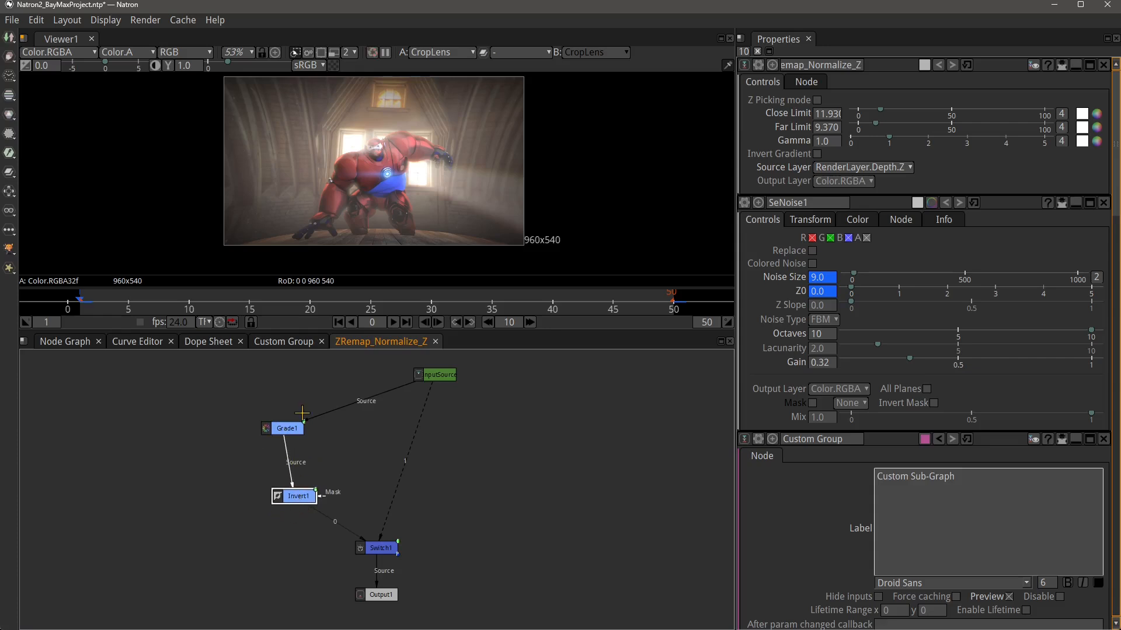
Disable the Grade1, Invert1 and Switch1 nodes inside the ZRemap_Normalize_Z group.
click(290, 431)
key(d)
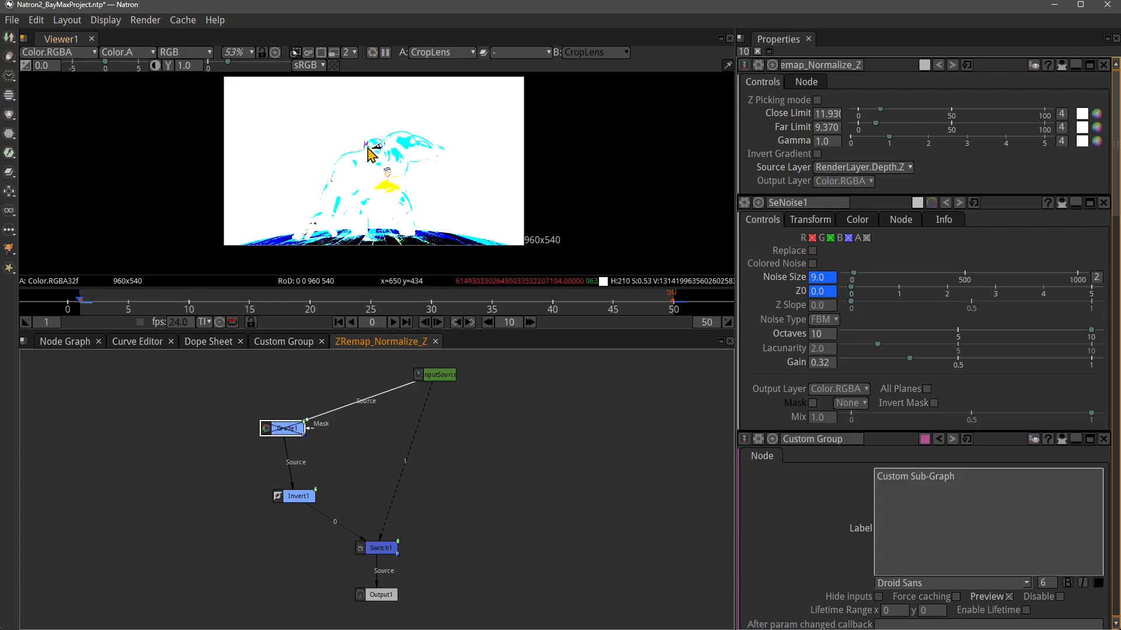
click(298, 496)
key(d)
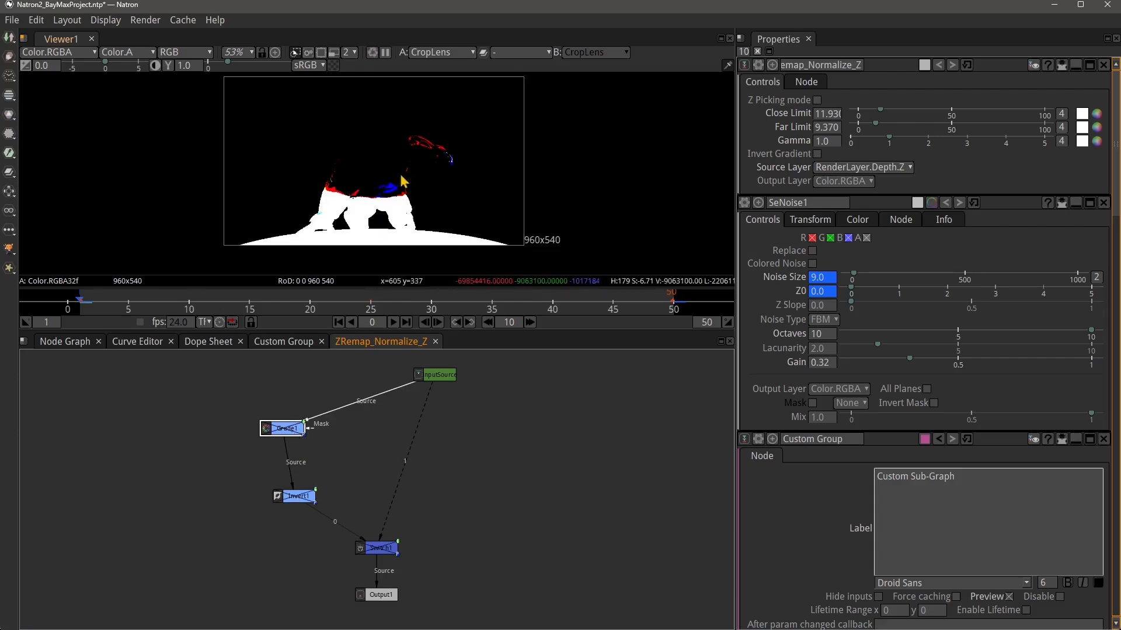
click(291, 498)
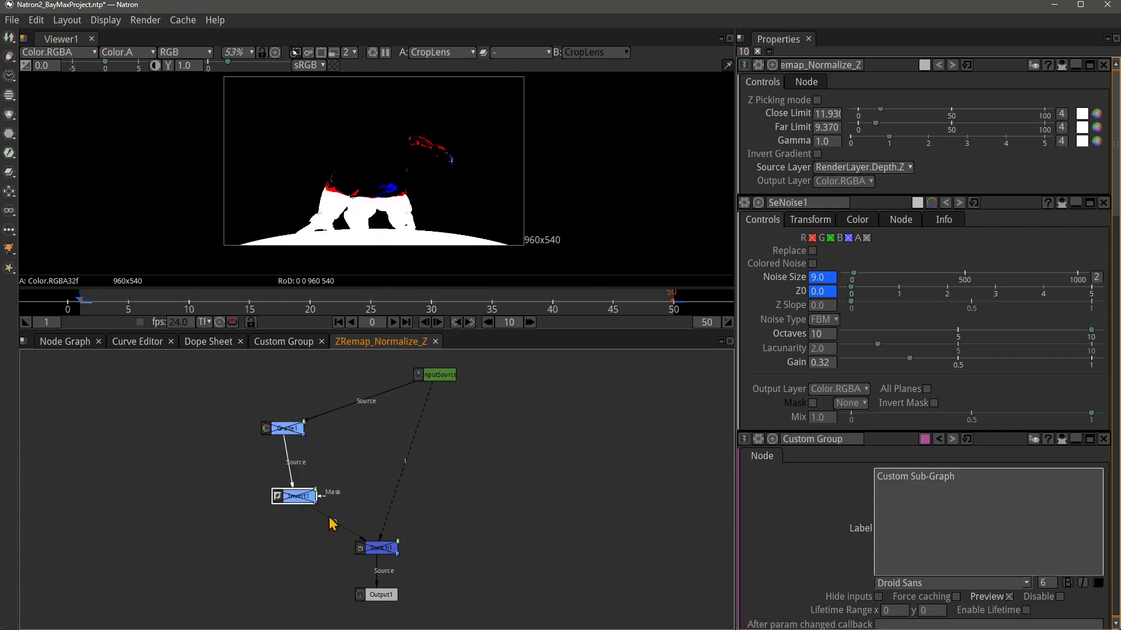
click(286, 431)
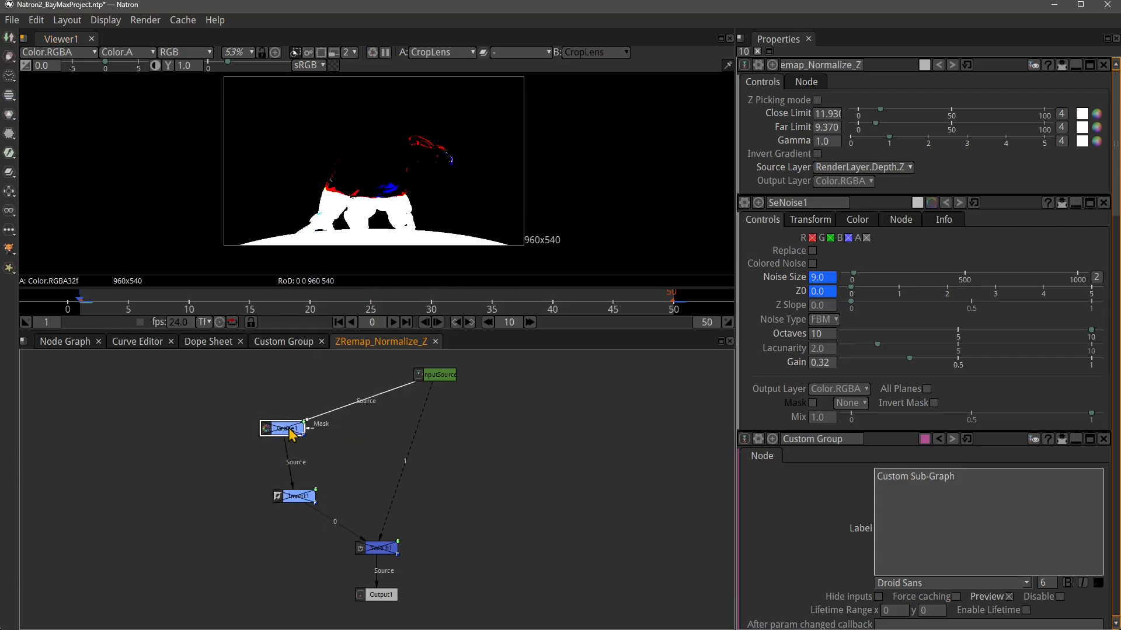
click(389, 548)
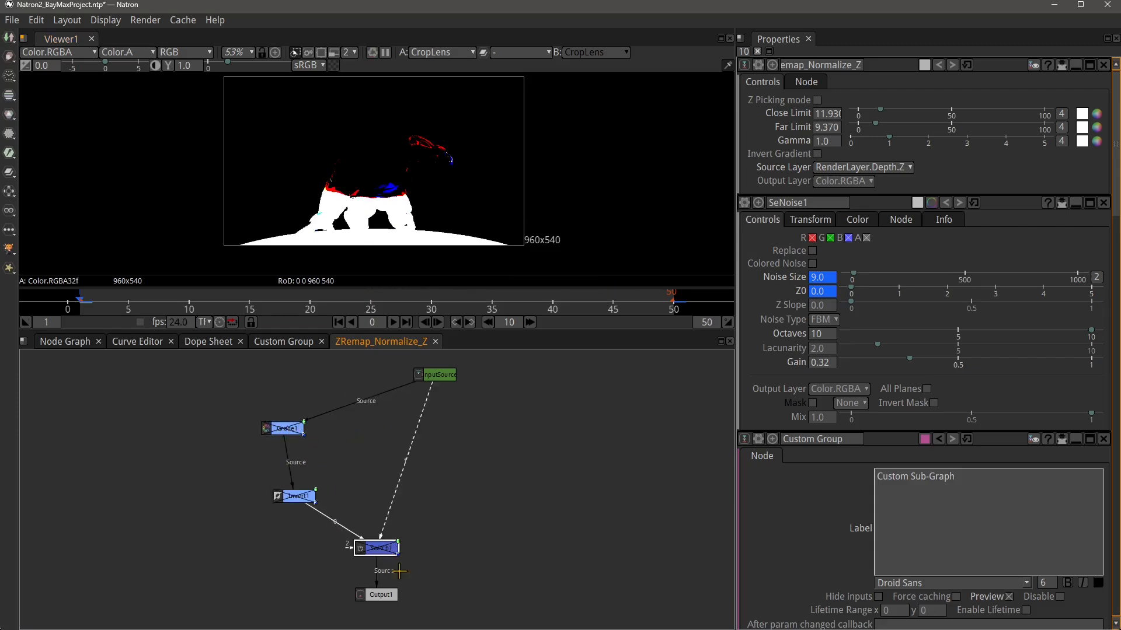
click(378, 596)
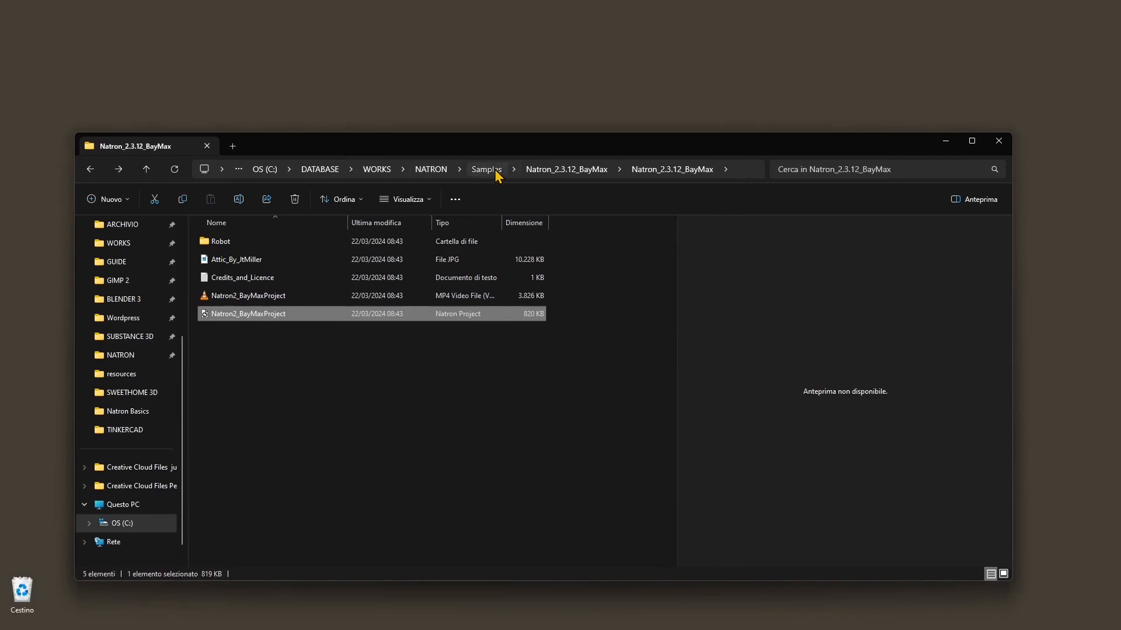
In File Explorer, go to the Samples folder and open Natron_2.3.12_GNUVolador and its NatronGNUVolador subfolder.
click(496, 175)
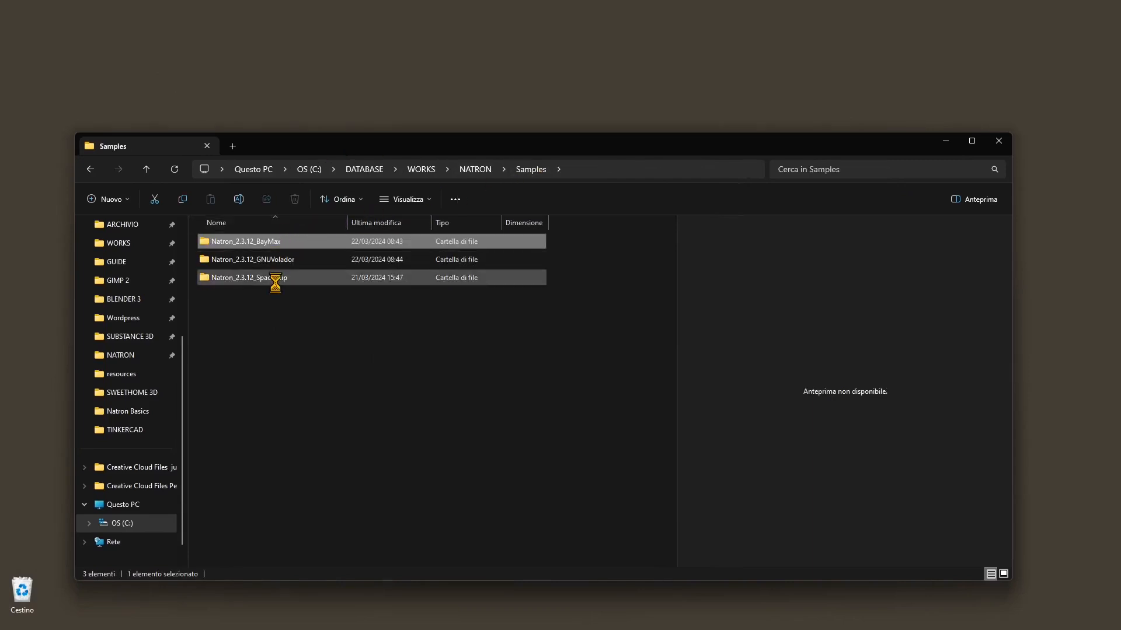
click(282, 260)
double_click(283, 260)
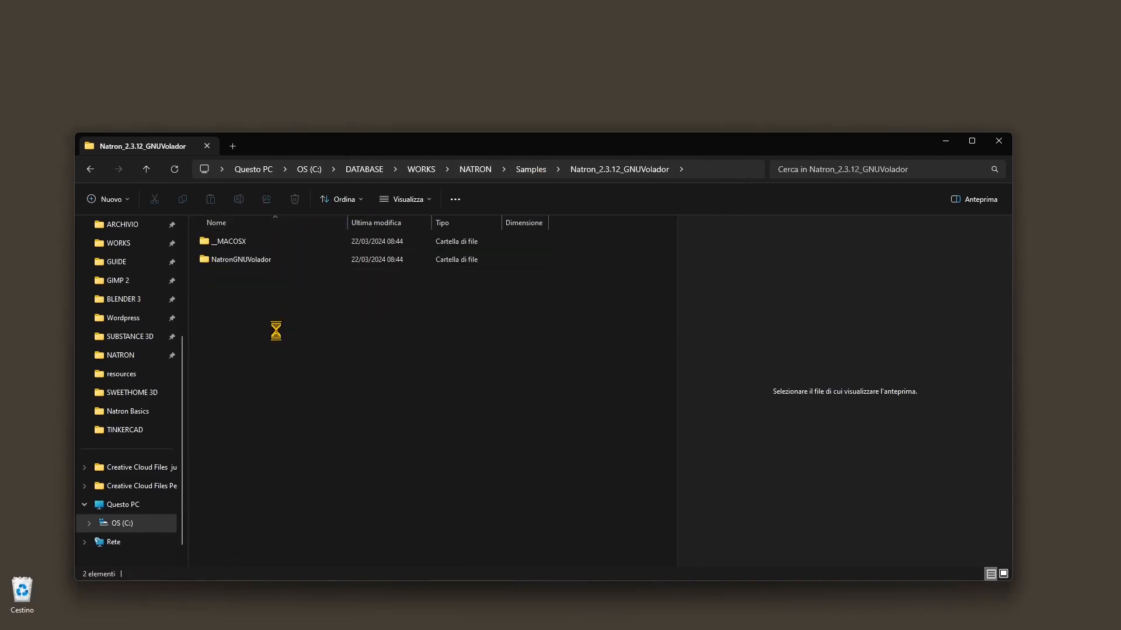
double_click(245, 260)
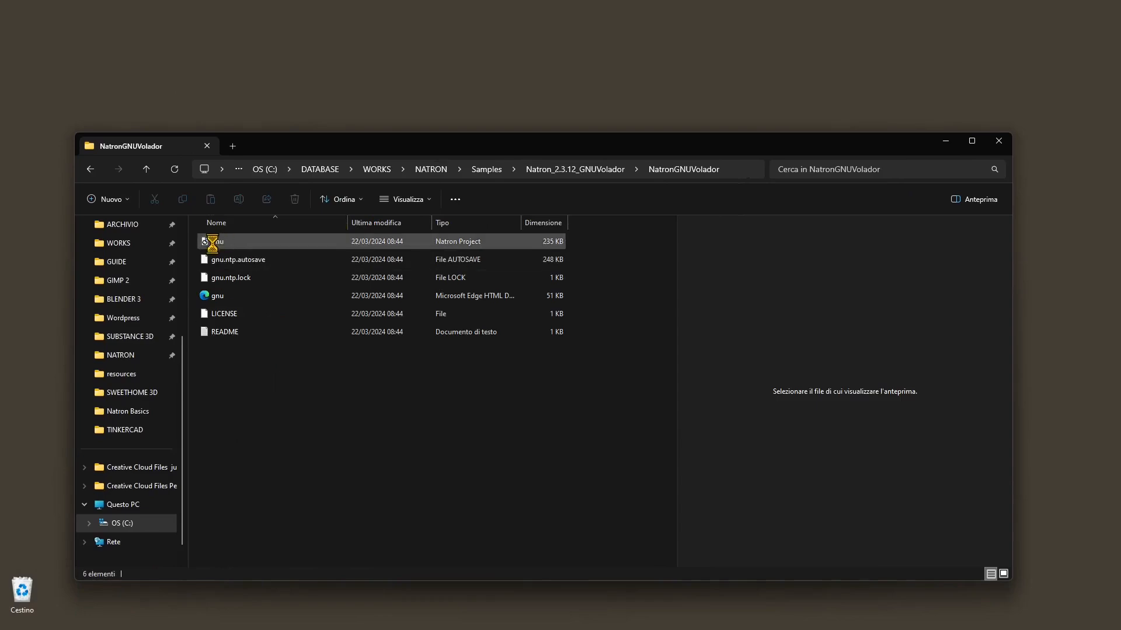
Check the properties of the gnu SVG file, view its image in the browser, and return to the gnu.ntp project in Natron.
click(216, 295)
right_click(227, 275)
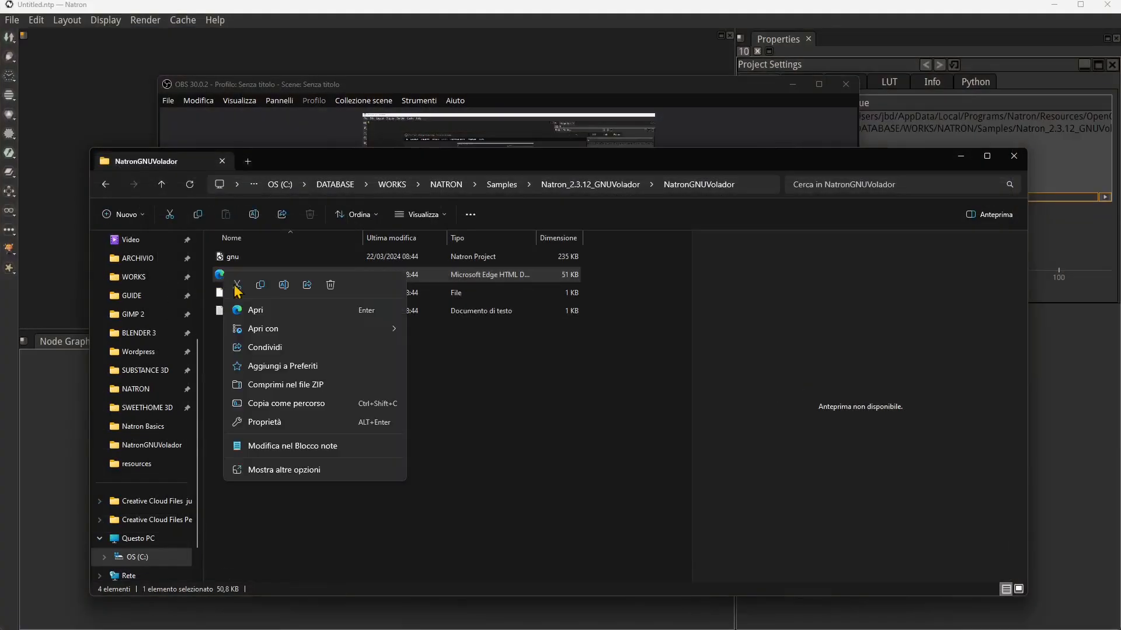
click(270, 426)
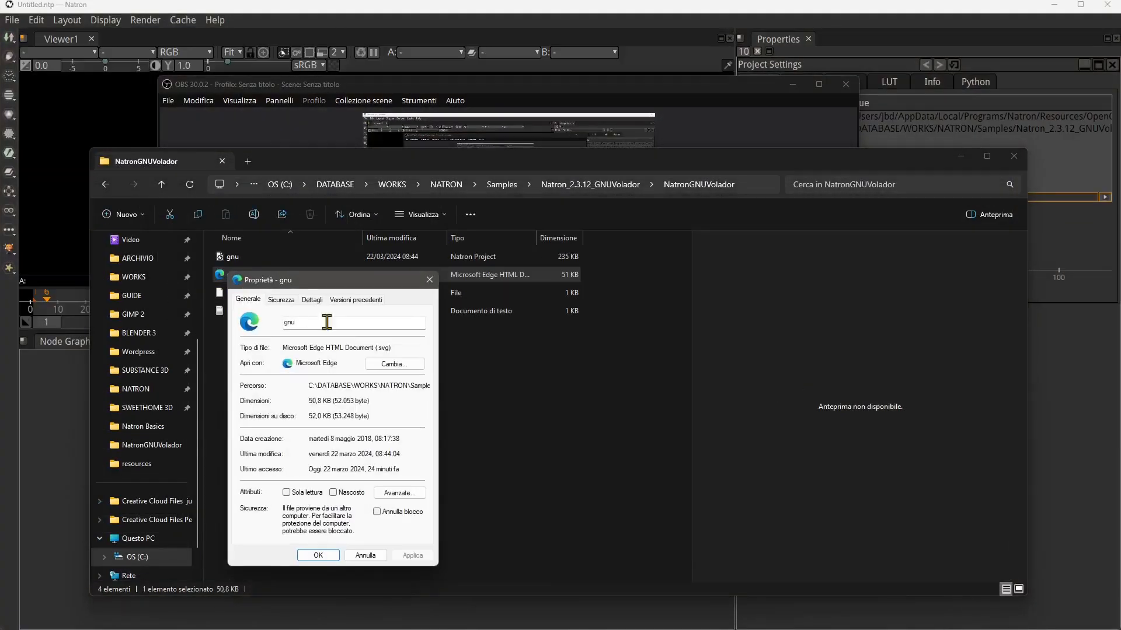
click(430, 280)
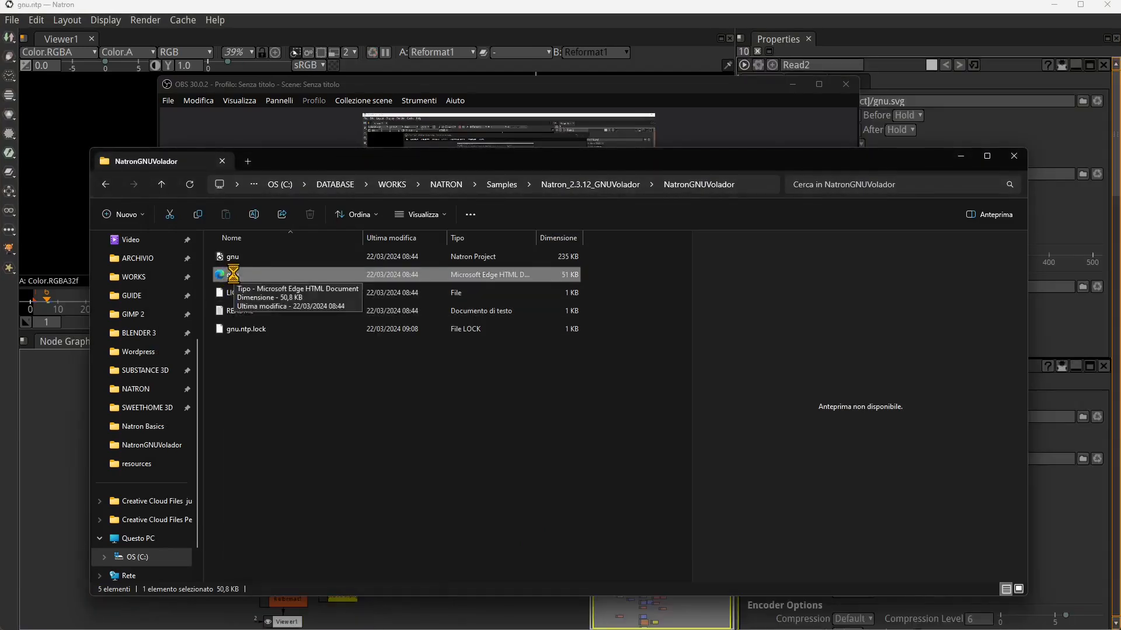
double_click(230, 274)
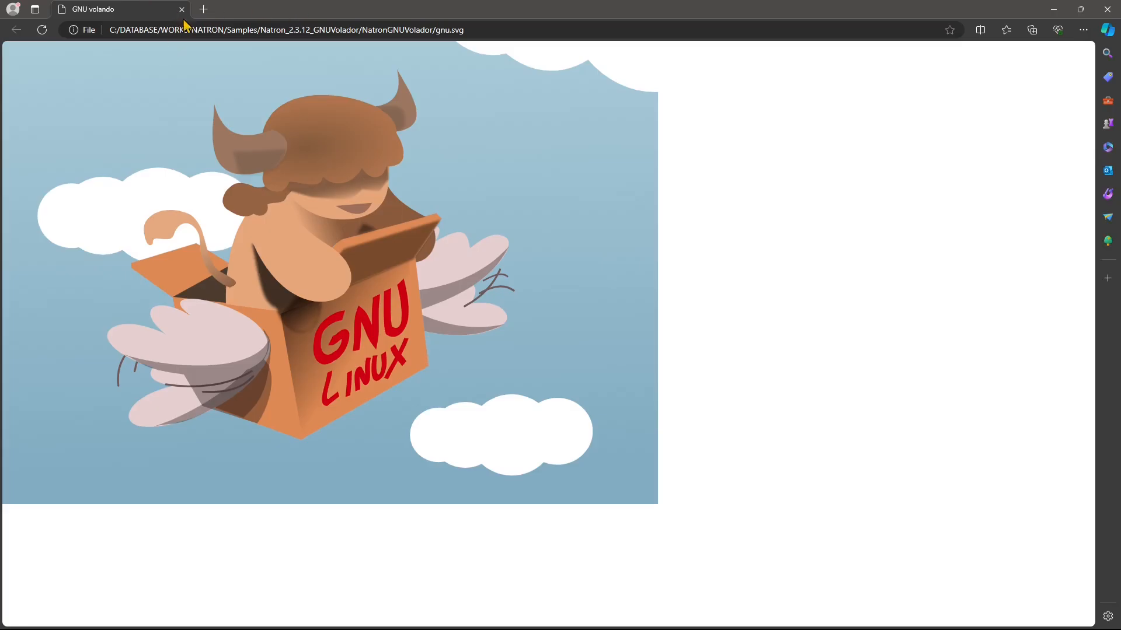
click(182, 9)
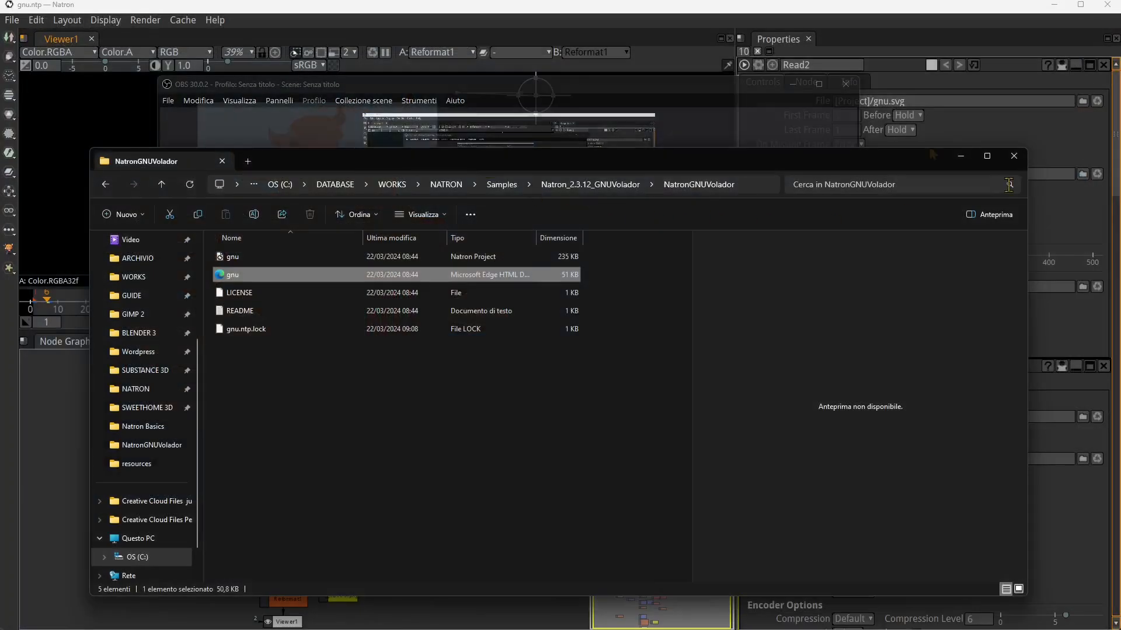
click(1013, 156)
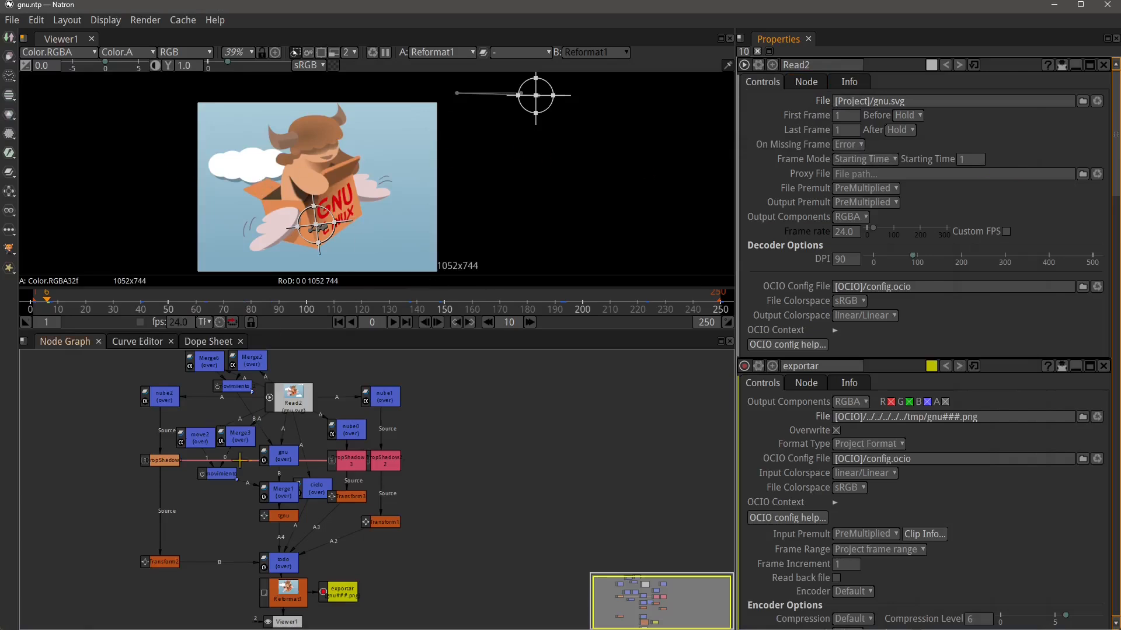
Scrub the timeline to frame 67 and back to frame 8 to review the flying GNU animation.
drag(290, 457, 355, 475)
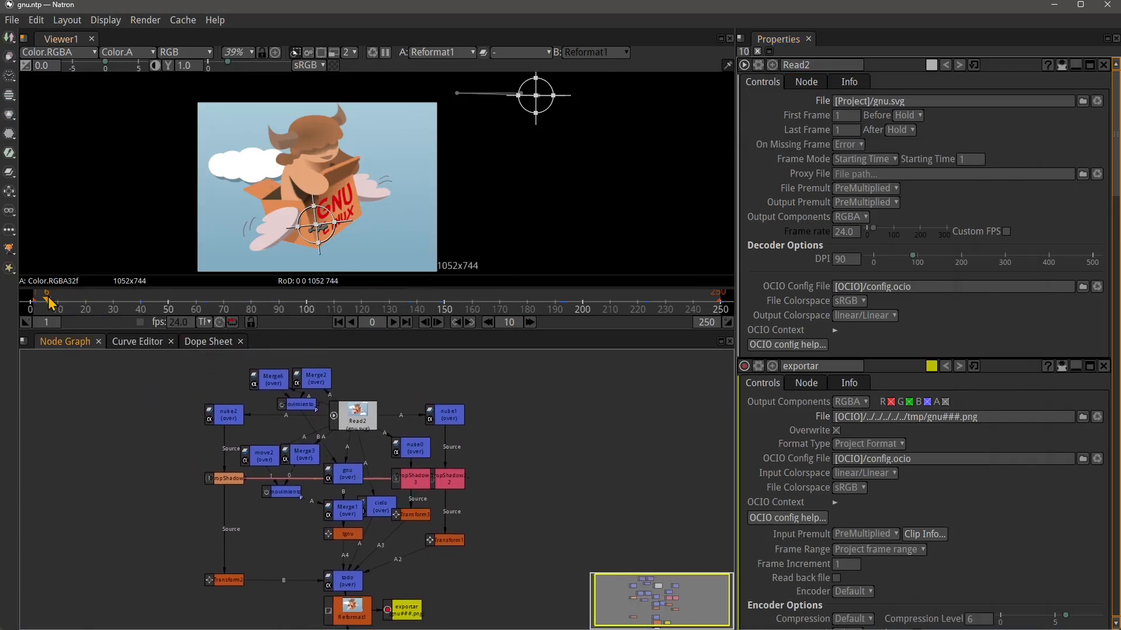
scroll(322, 246, up, 4)
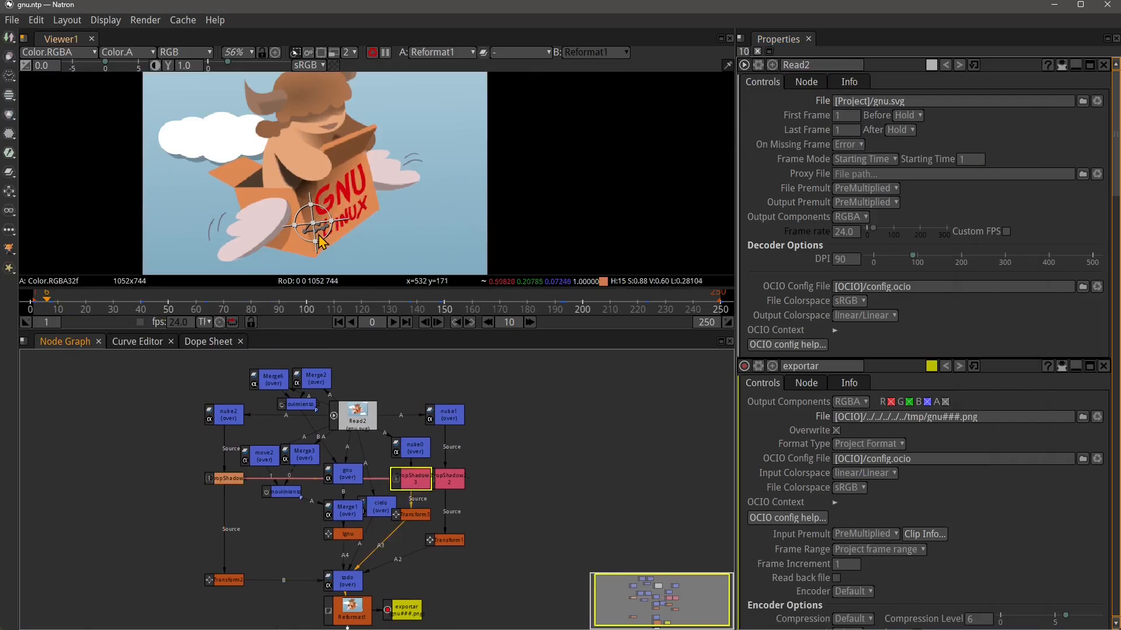
scroll(320, 241, up, 8)
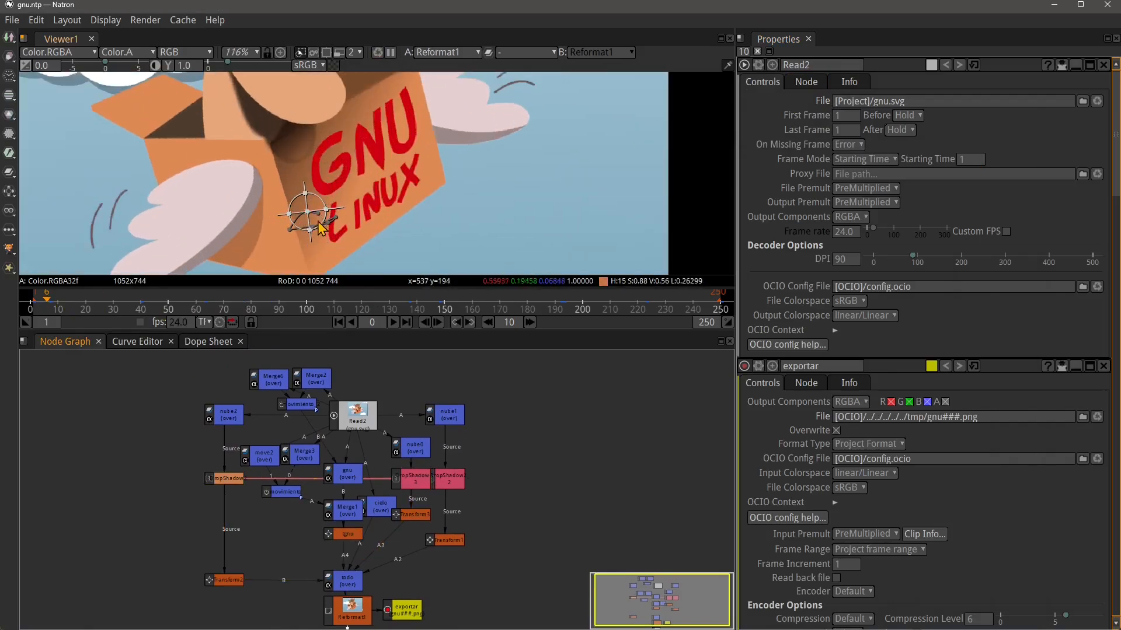
drag(53, 299, 216, 297)
scroll(343, 203, down, 3)
scroll(415, 169, down, 2)
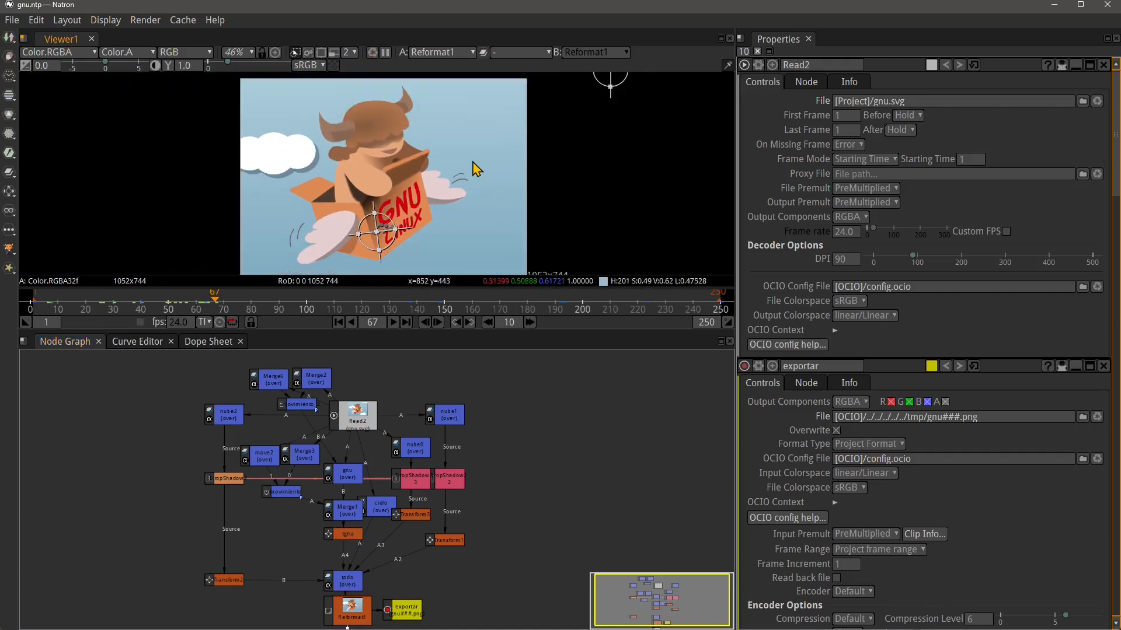
drag(214, 305, 52, 301)
click(232, 384)
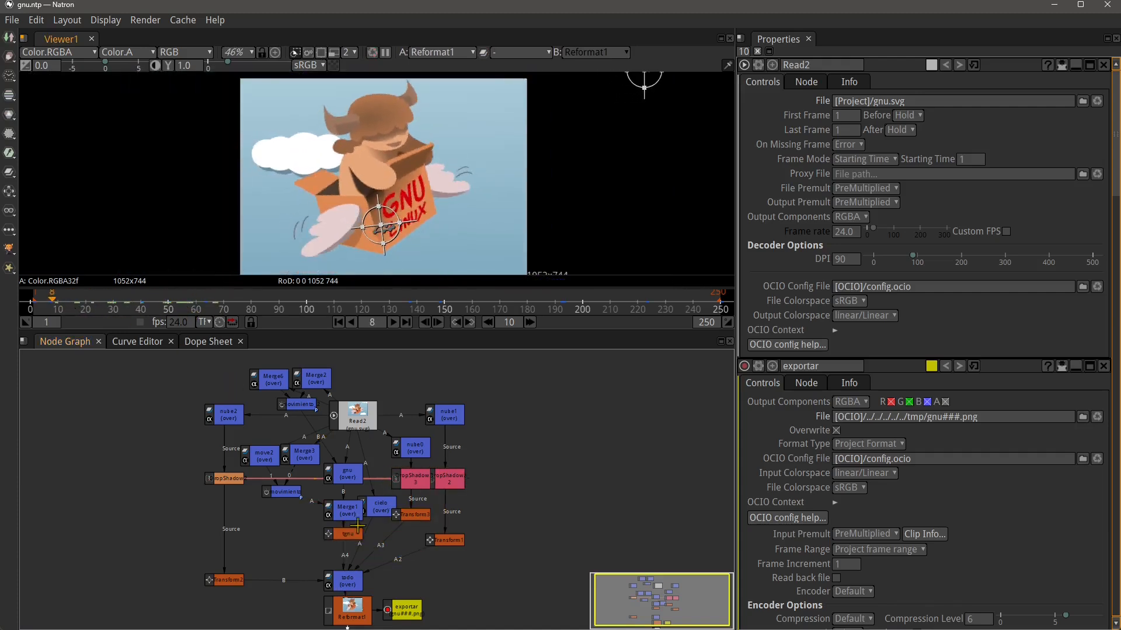
At frame 8, move the GNU box up and to the left in the viewer using its transform handle.
click(416, 512)
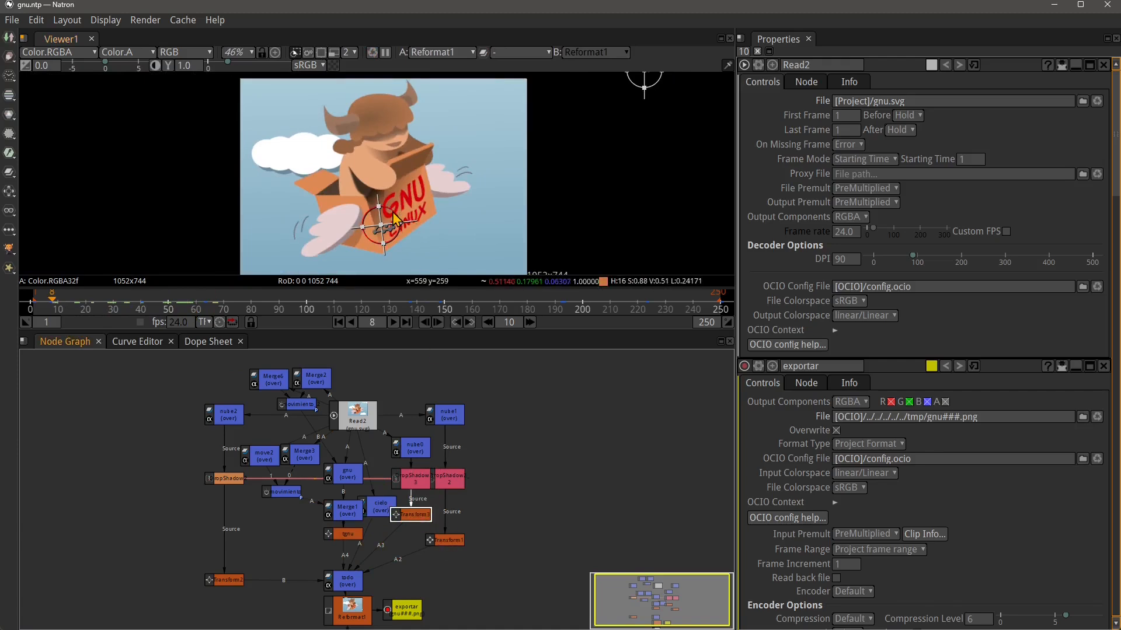
drag(663, 171, 648, 205)
drag(397, 211, 421, 173)
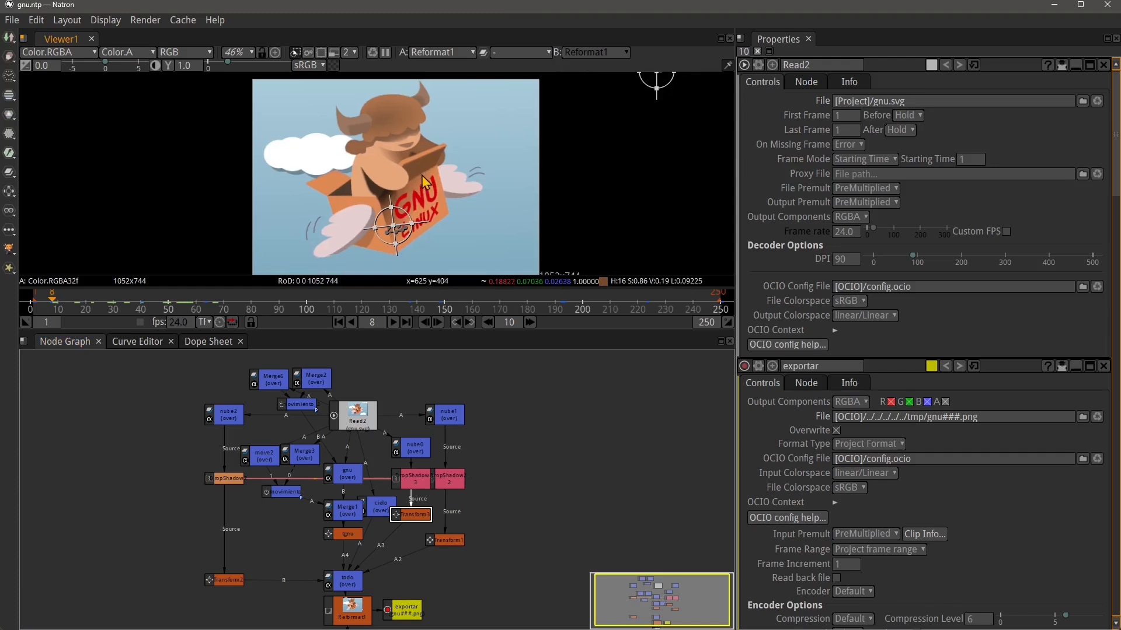
click(409, 220)
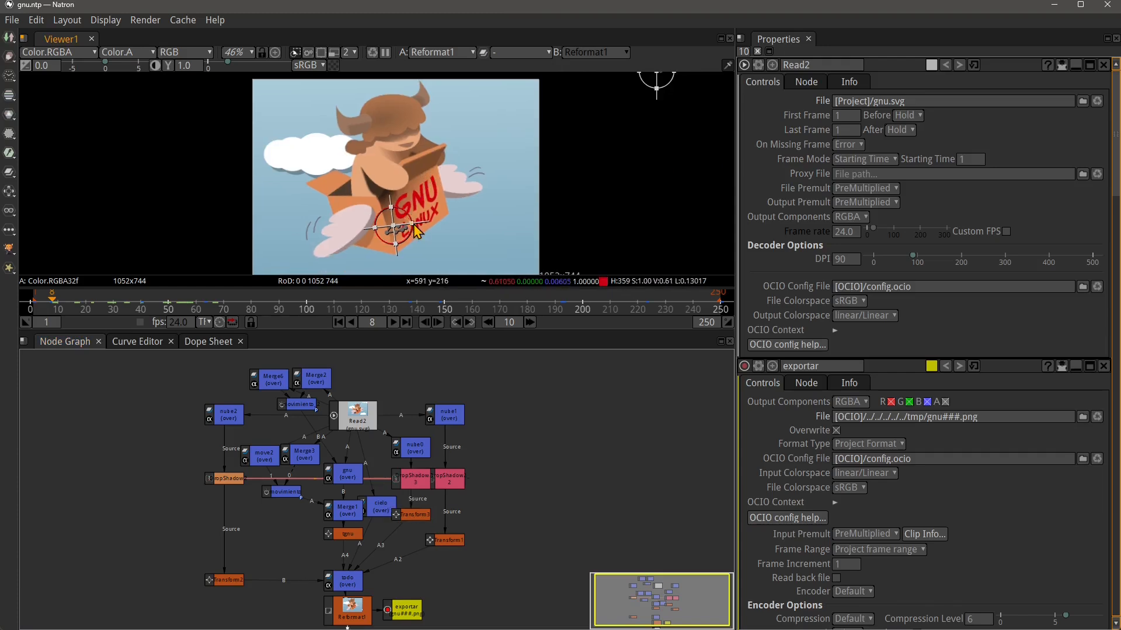
mouse_move(390, 229)
mouse_down()
mouse_move(422, 204)
mouse_move(397, 229)
mouse_move(375, 226)
mouse_move(364, 250)
mouse_move(471, 186)
mouse_move(404, 235)
mouse_move(389, 218)
mouse_up()
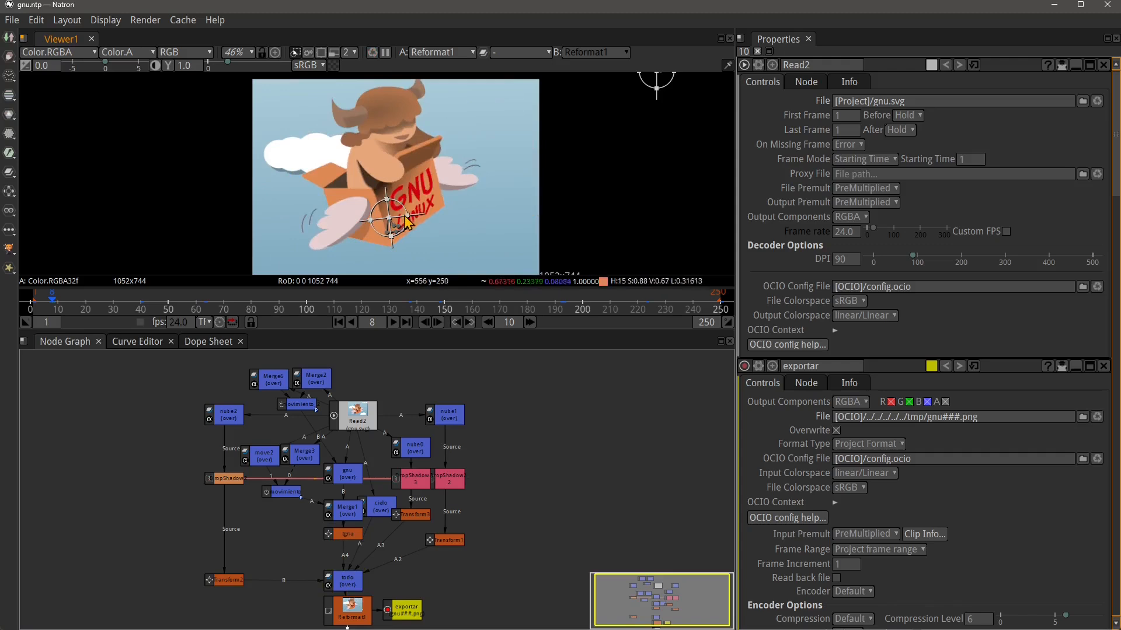
drag(390, 225, 370, 215)
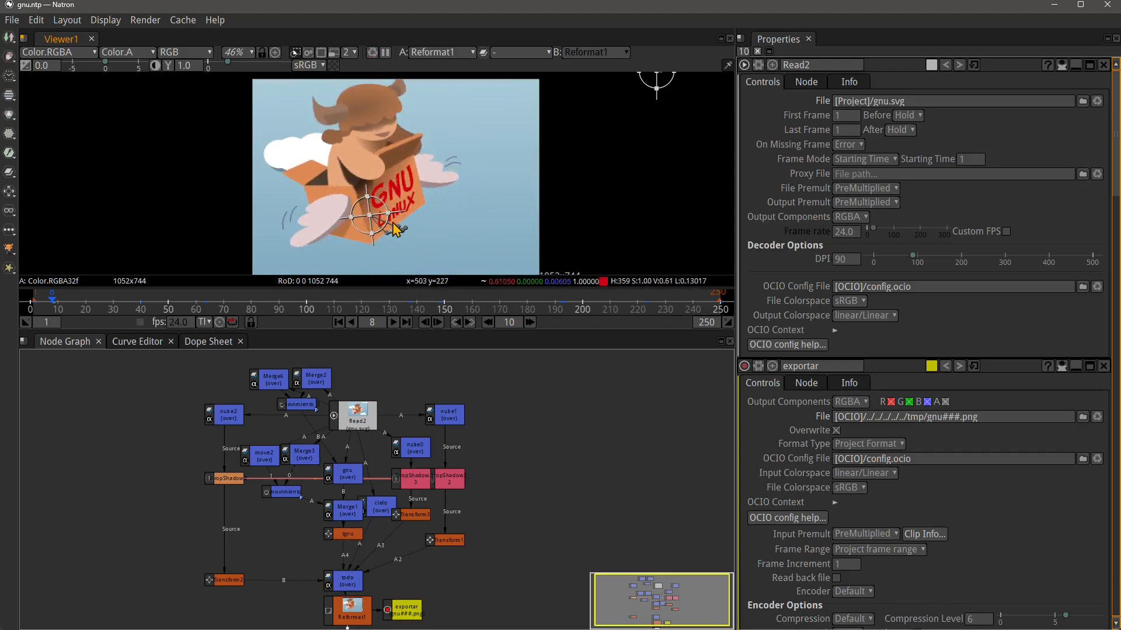
In the Curve Editor, raise tgnu's Translate.x keyframe at frame 137 to about 98 and slightly raise the keyframe after it.
click(137, 341)
scroll(469, 548, up, 5)
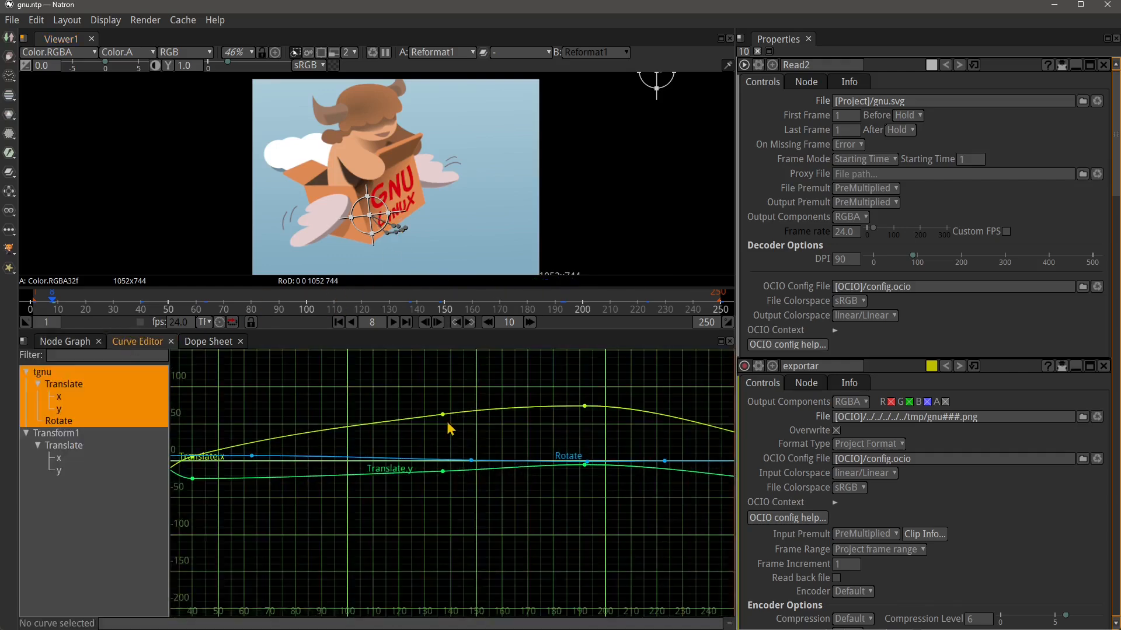
drag(442, 416, 442, 388)
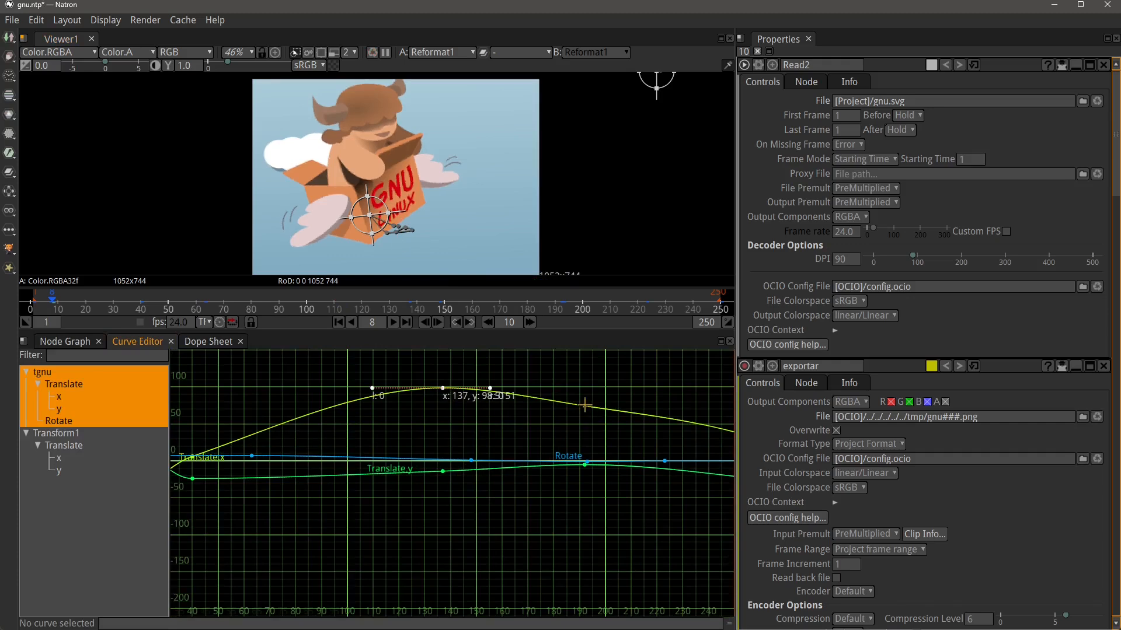
drag(584, 406, 584, 395)
Lower tgnu's Translate.y keyframe at frame 137 to about -36, lower the one after it, and raise the Rotate keyframe near frame 190.
drag(588, 462, 585, 485)
click(577, 471)
drag(443, 471, 443, 486)
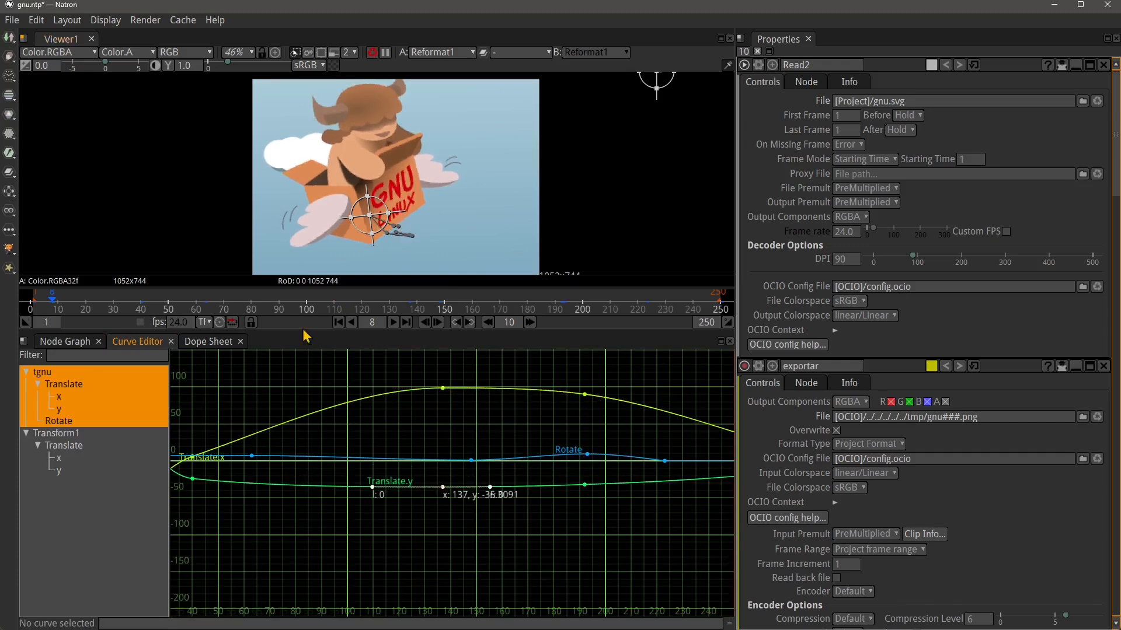
Examine the tgnu and Transform1 keyframes across the frame range in the Dope Sheet.
click(209, 341)
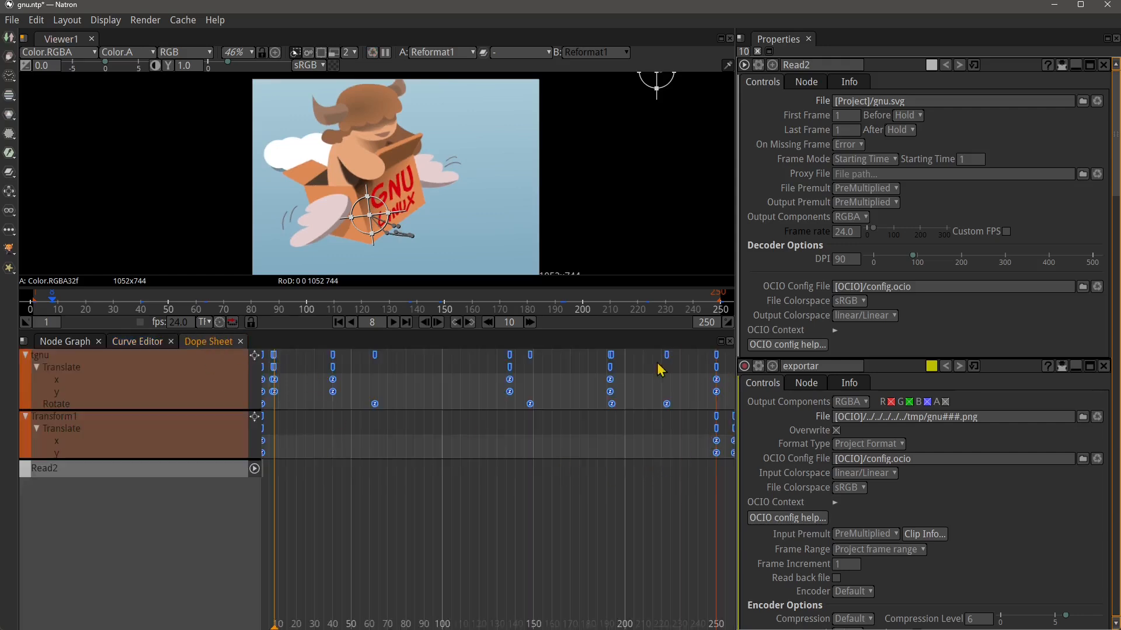
scroll(423, 461, down, 3)
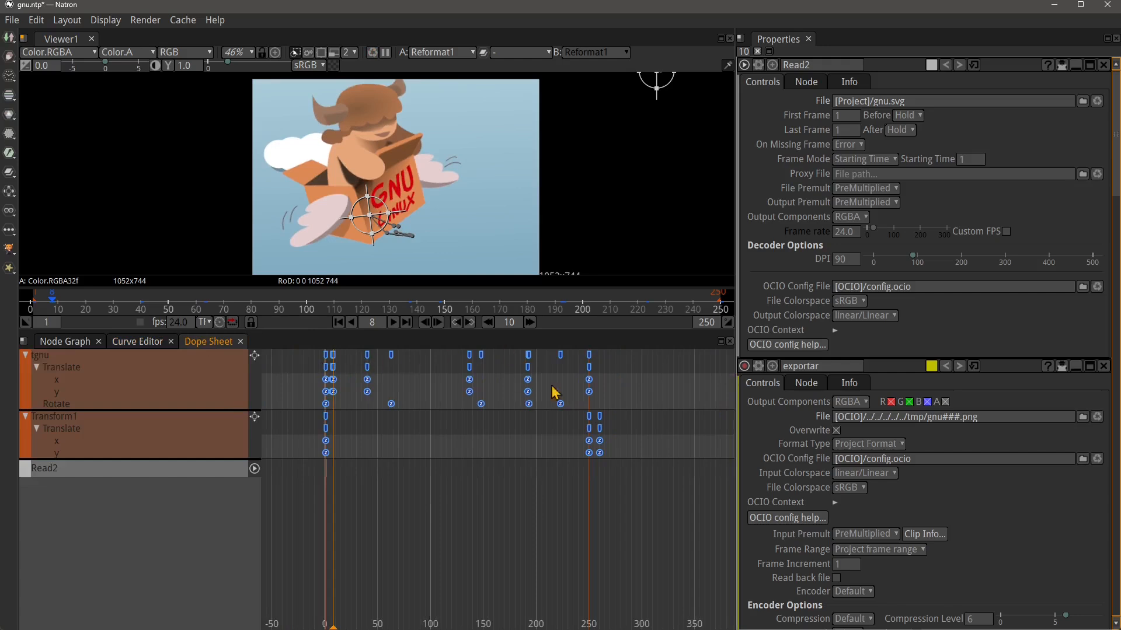
scroll(370, 393, up, 5)
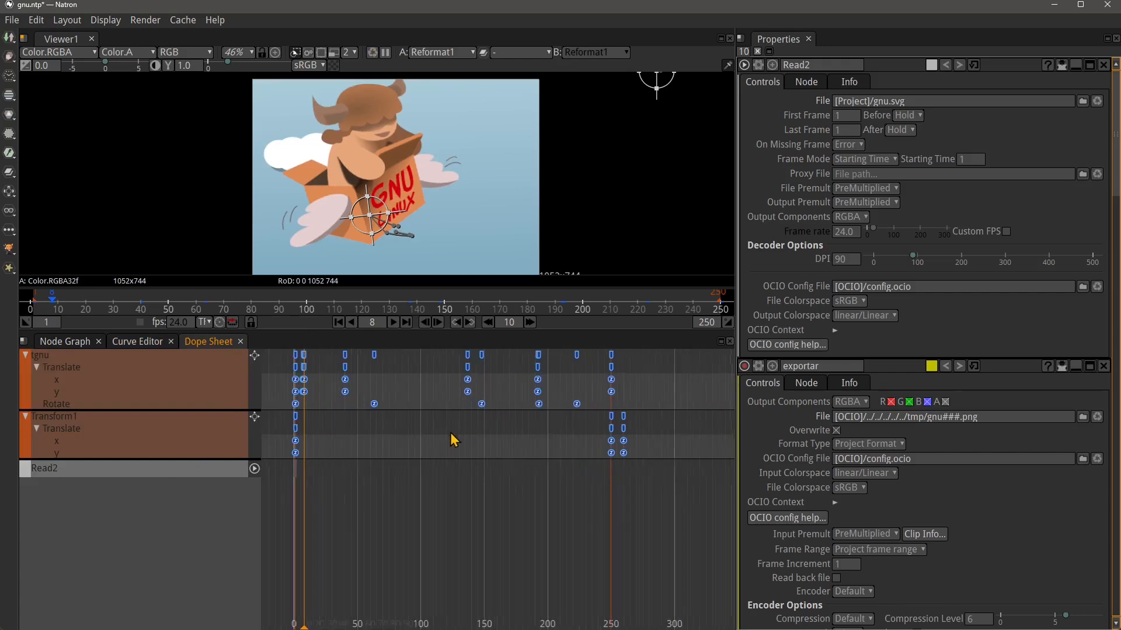
drag(469, 432, 491, 446)
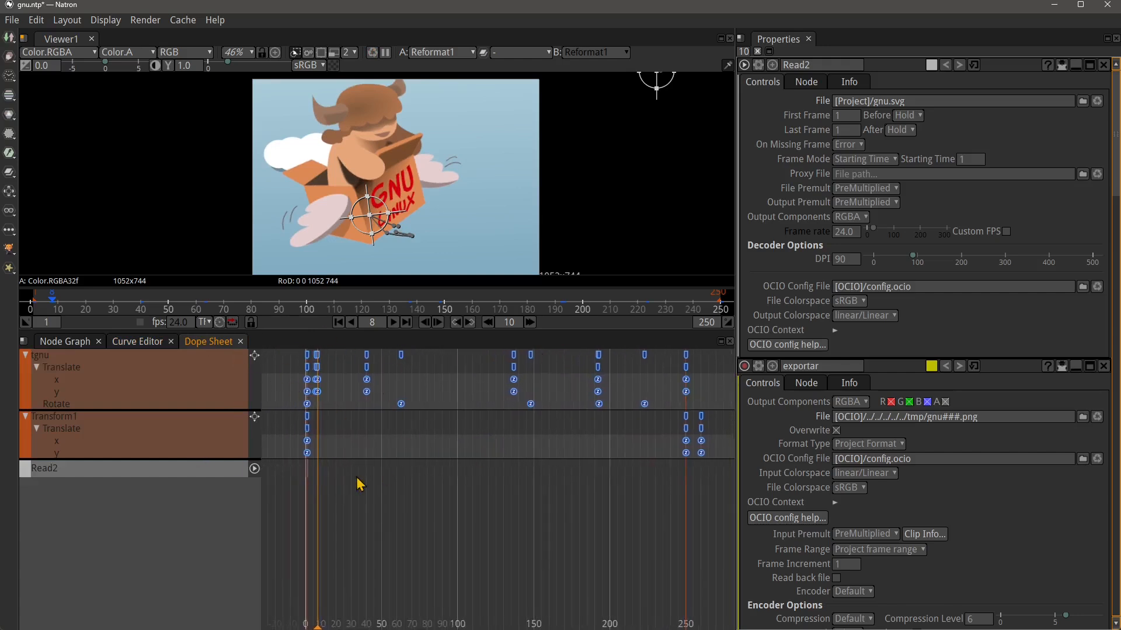